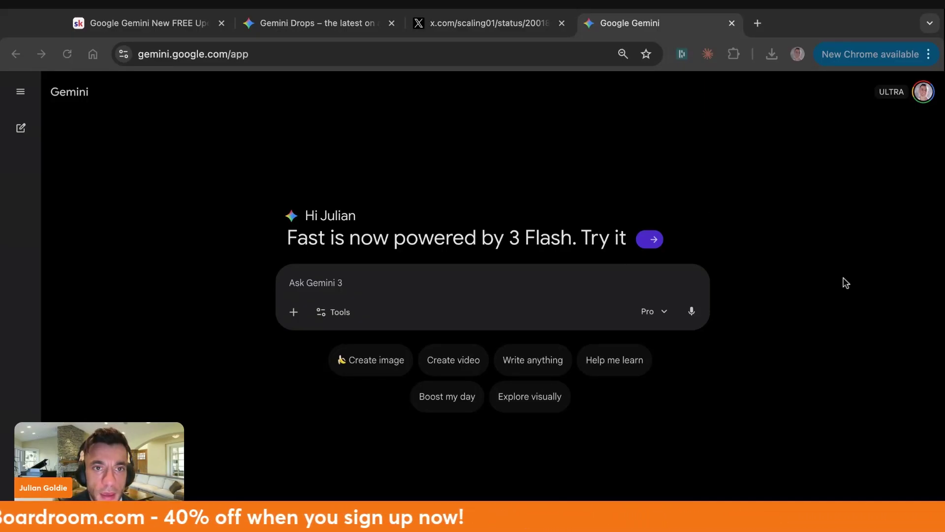
Switch the chat model to Fast and review the other Gemini 3 model options
{"action": "left_click", "coordinate": [657, 310]}
{"action": "left_click", "coordinate": [697, 372]}
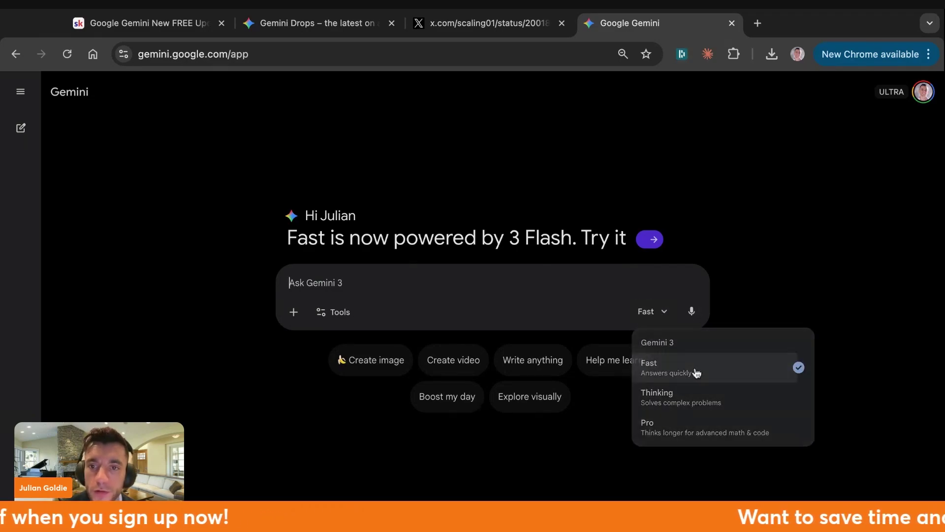
{"action": "left_click", "coordinate": [656, 309]}
{"action": "left_click", "coordinate": [658, 312]}
{"action": "left_click", "coordinate": [660, 313]}
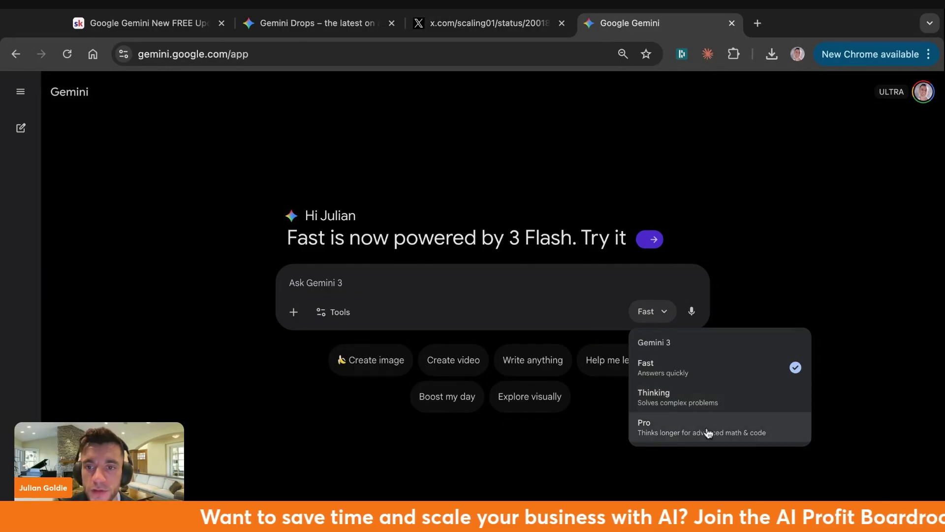
{"action": "left_click", "coordinate": [439, 99]}
{"action": "left_click", "coordinate": [1, 189]}
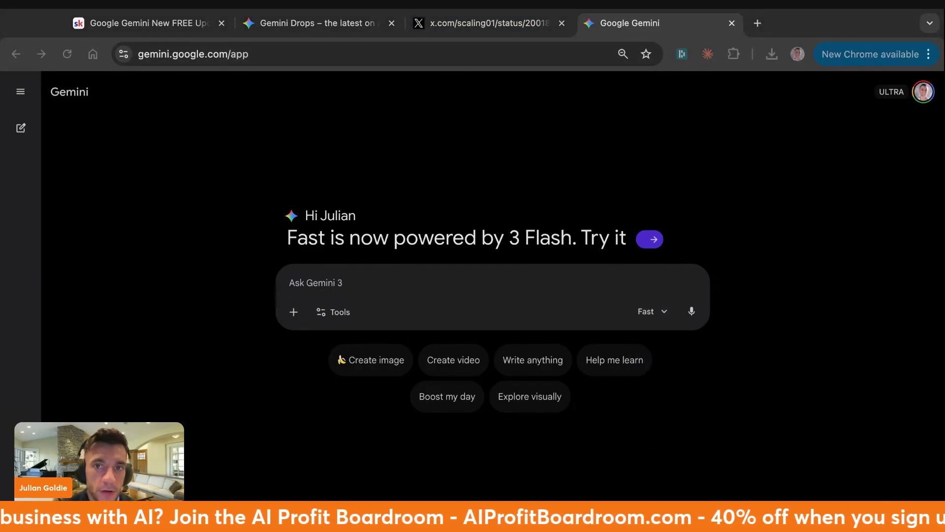
{"action": "left_click", "coordinate": [743, 185]}
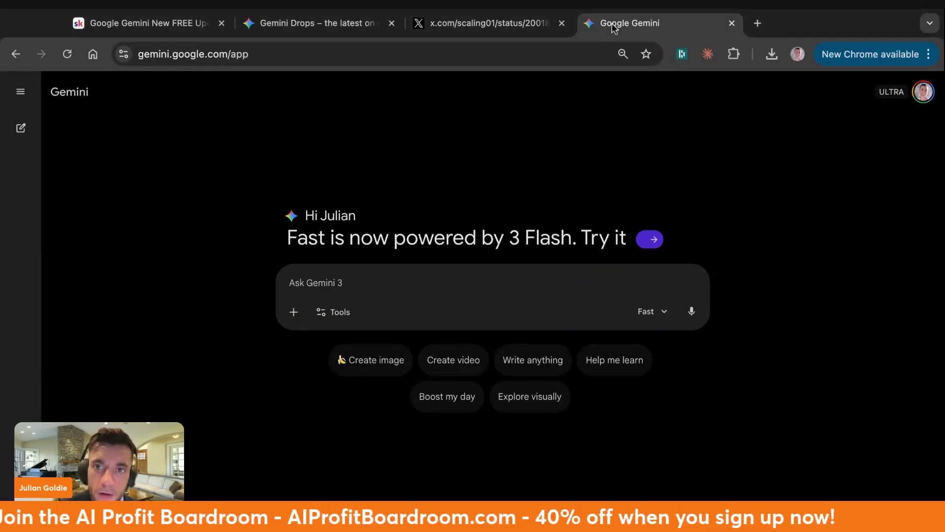
Enable Canvas and submit the prompt "based on what you know abut me, build a powerful app that would save me time everyday"
{"action": "left_click", "coordinate": [334, 312]}
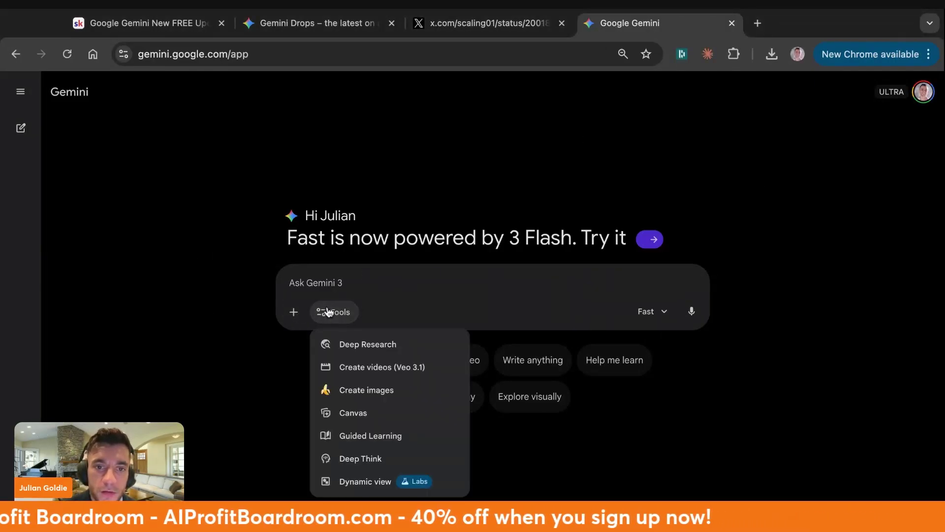
{"action": "left_click", "coordinate": [377, 413]}
{"action": "type", "text": "based"}
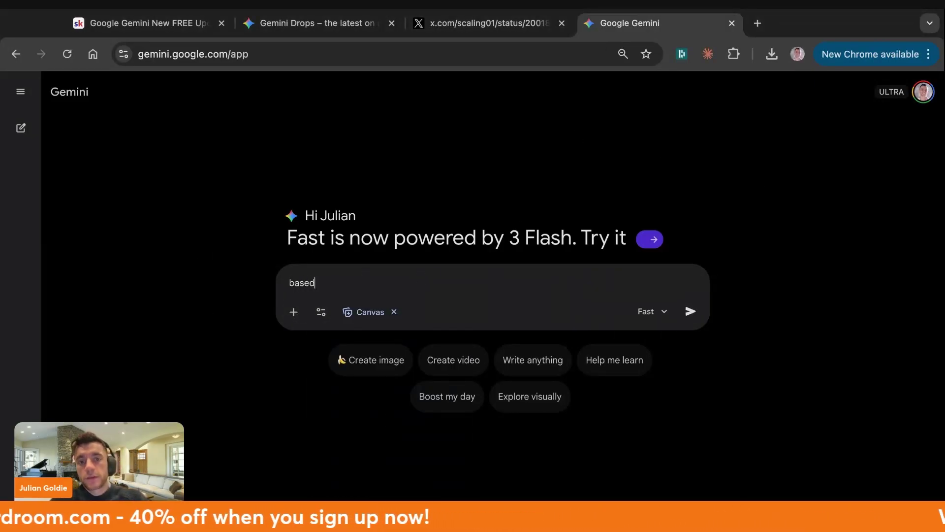
{"action": "type", "text": " on what you know abut me, build a p"}
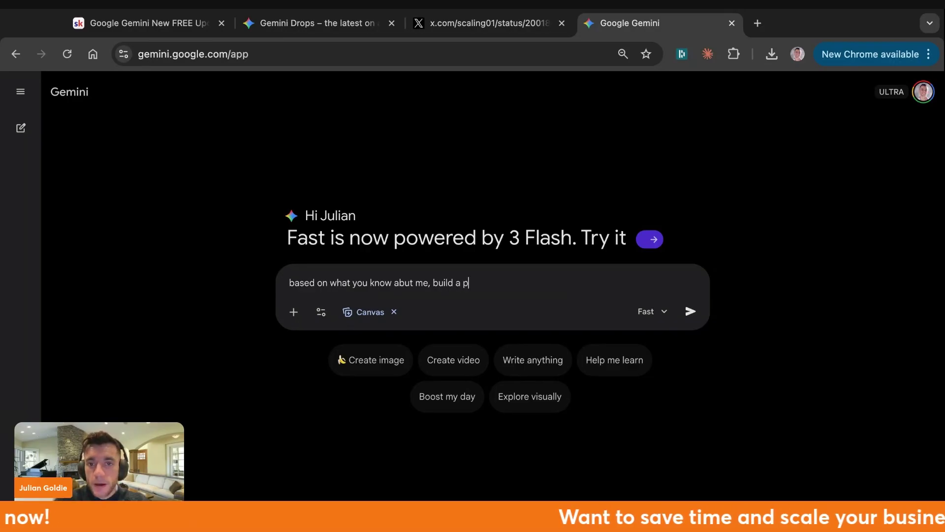
{"action": "type", "text": "owerful app that would s"}
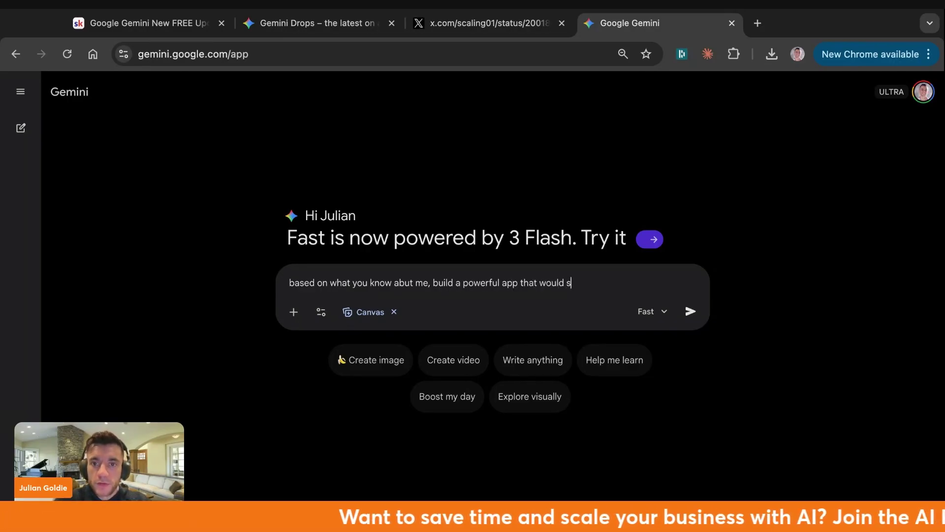
{"action": "type", "text": "ave me time everyday"}
{"action": "key", "text": "Return"}
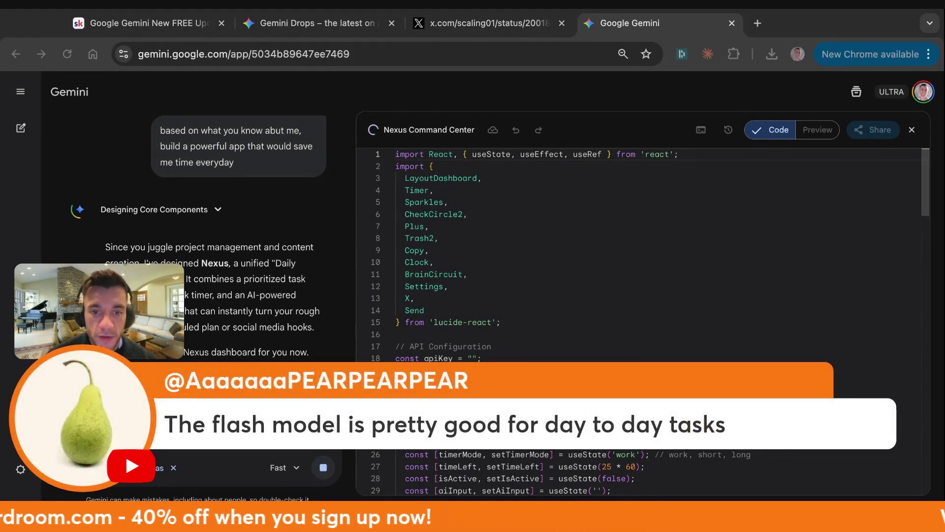
{"action": "scroll", "coordinate": [686, 312], "scroll_direction": "down", "scroll_amount": 3}
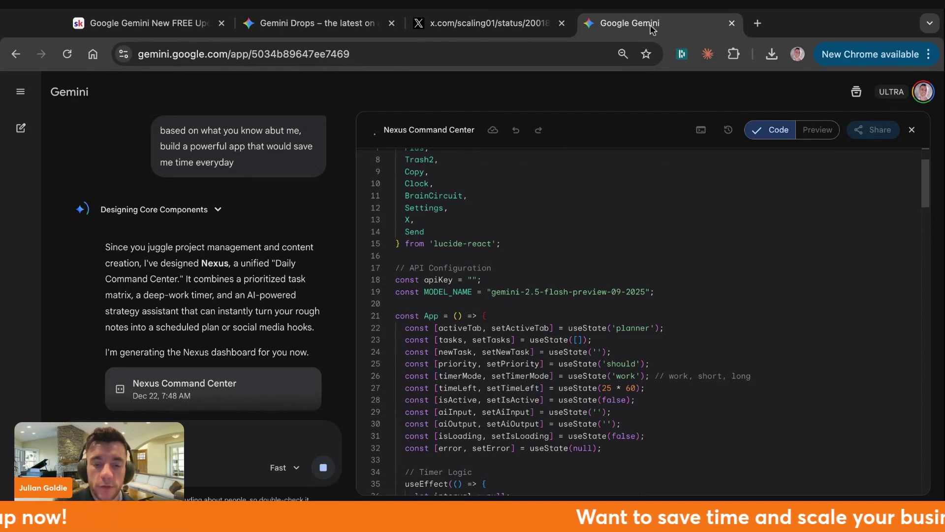
Load a second Gemini chat in a new browser tab and try to place it in a split view
{"action": "key", "text": "super+t"}
{"action": "type", "text": "ge"}
{"action": "key", "text": "Return"}
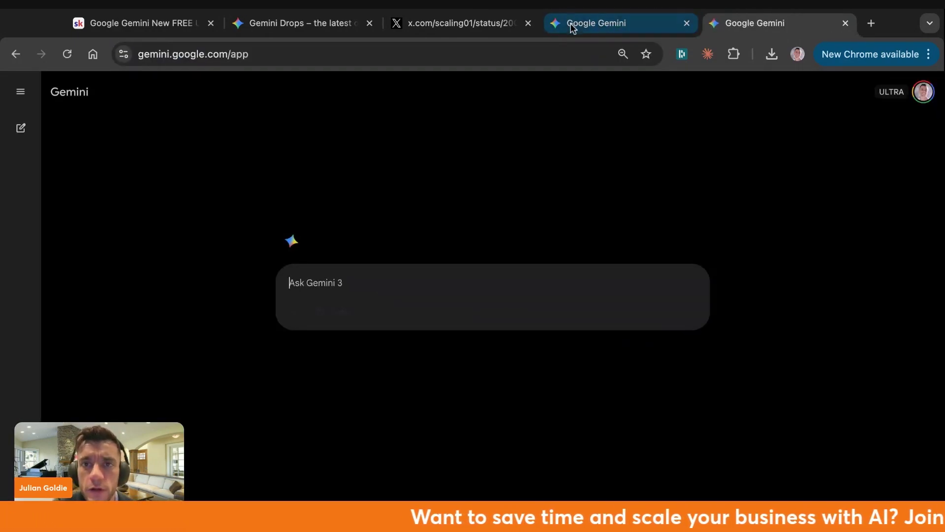
{"action": "left_click", "coordinate": [573, 28]}
{"action": "left_click", "coordinate": [798, 25]}
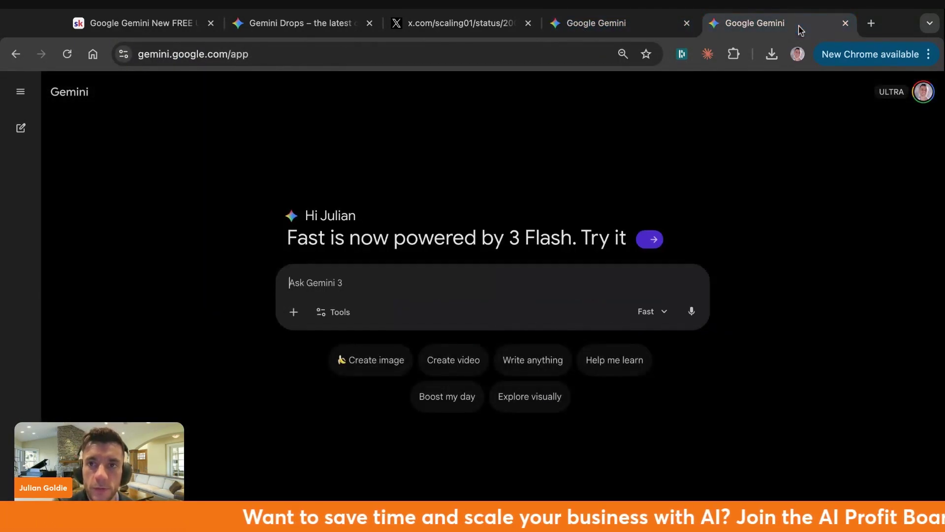
{"action": "right_click", "coordinate": [798, 25]}
{"action": "left_click", "coordinate": [820, 58]}
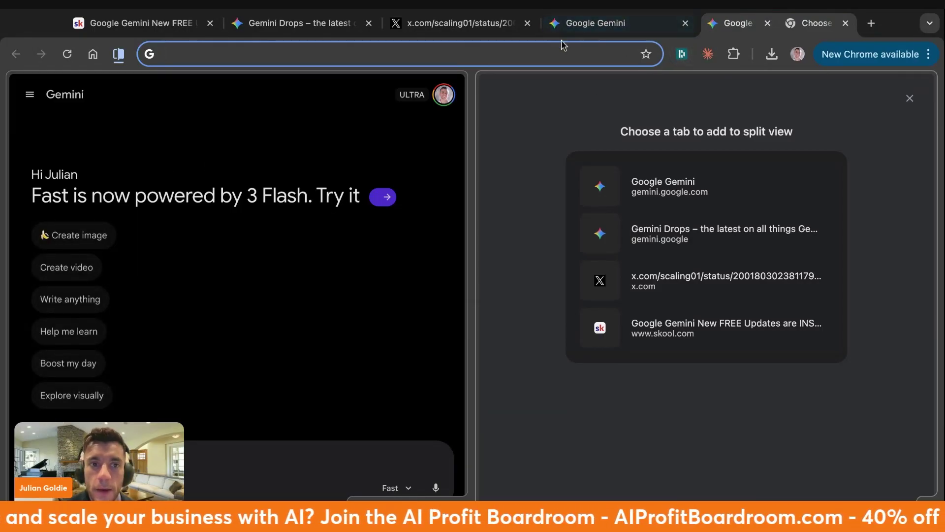
Try the suggested 3 Flash prompt in the new chat, add the other Gemini tab to the split view, and close one tab
{"action": "left_click", "coordinate": [329, 209]}
{"action": "left_click", "coordinate": [333, 209]}
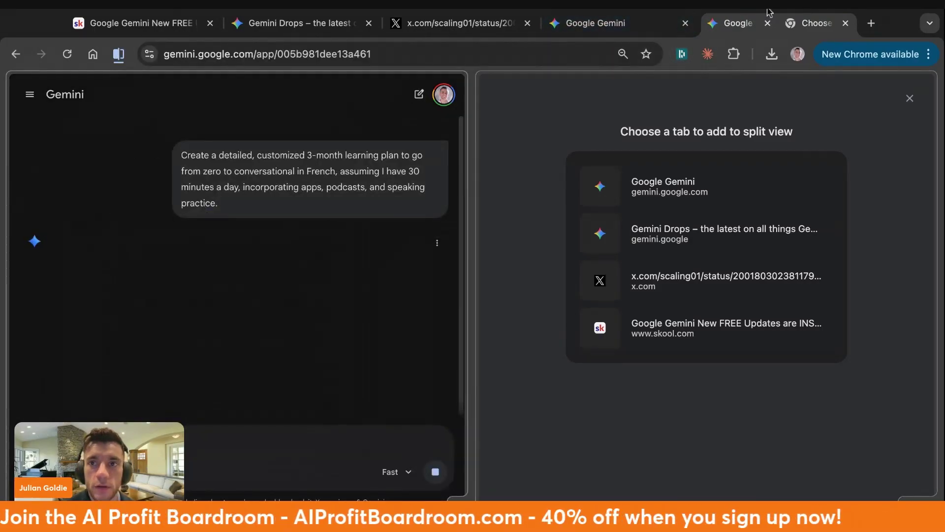
{"action": "left_click", "coordinate": [670, 192]}
{"action": "key", "text": "super+w"}
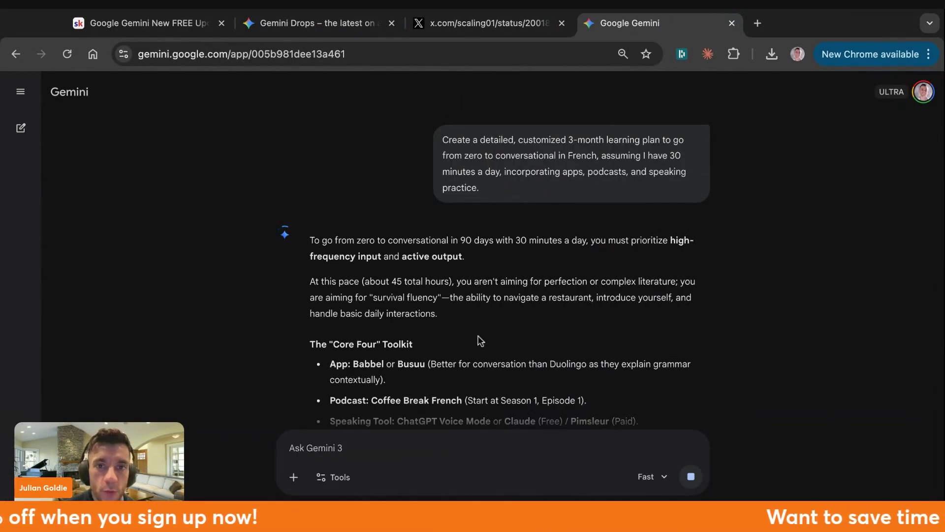
{"action": "scroll", "coordinate": [481, 341], "scroll_direction": "down", "scroll_amount": 10}
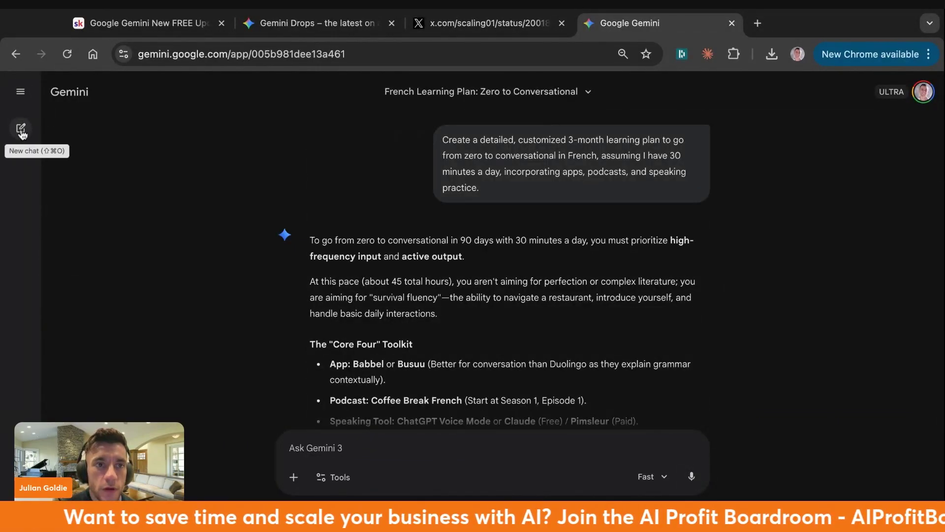
Examine the Genspark AI Update Simulator page built in the "AI SaaS Tool for Genspark Update" chat
{"action": "left_click", "coordinate": [21, 127]}
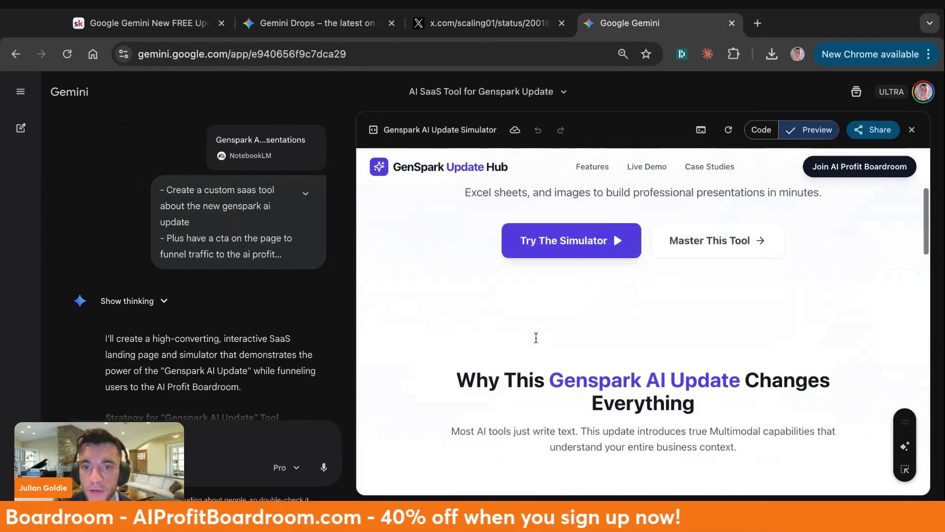
{"action": "scroll", "coordinate": [537, 338], "scroll_direction": "down", "scroll_amount": 10}
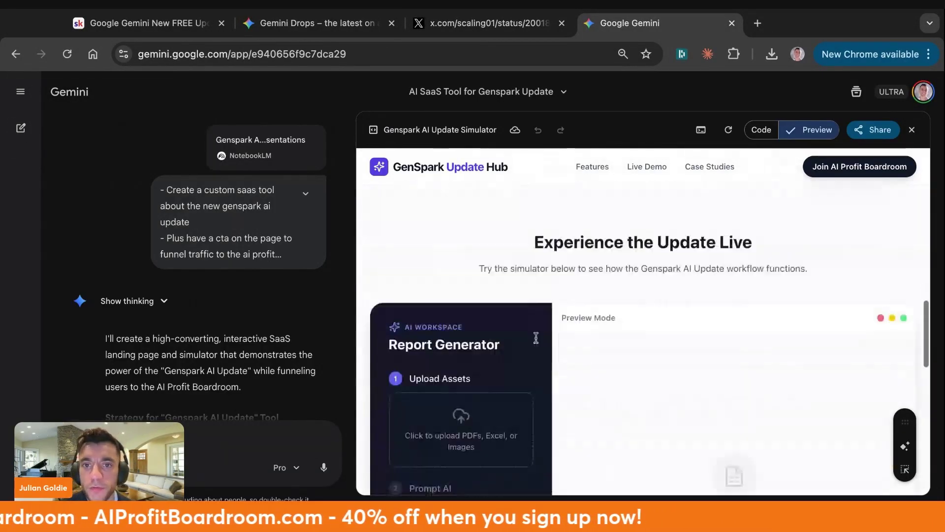
{"action": "scroll", "coordinate": [327, 142], "scroll_direction": "down", "scroll_amount": 5}
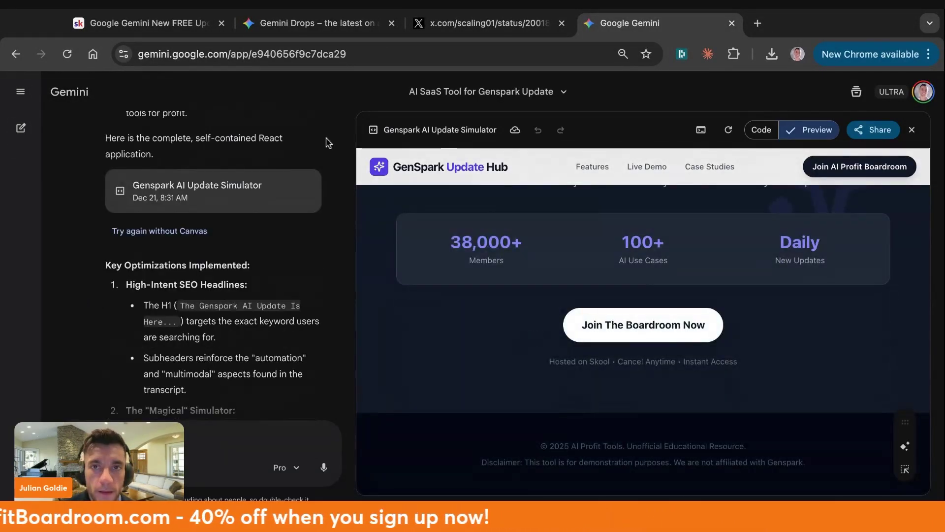
Start a fresh Gemini chat and set its model to Fast
{"action": "left_click", "coordinate": [607, 46]}
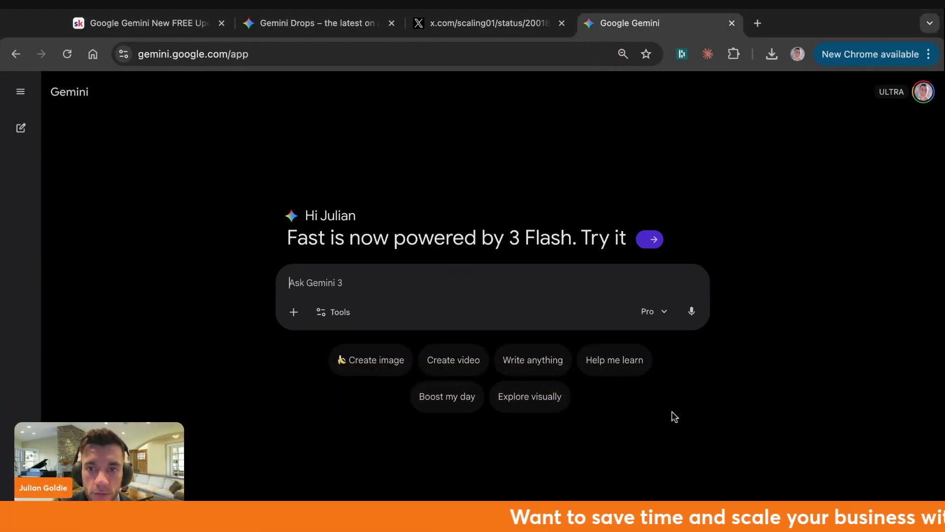
{"action": "left_click", "coordinate": [653, 310]}
{"action": "left_click", "coordinate": [658, 370]}
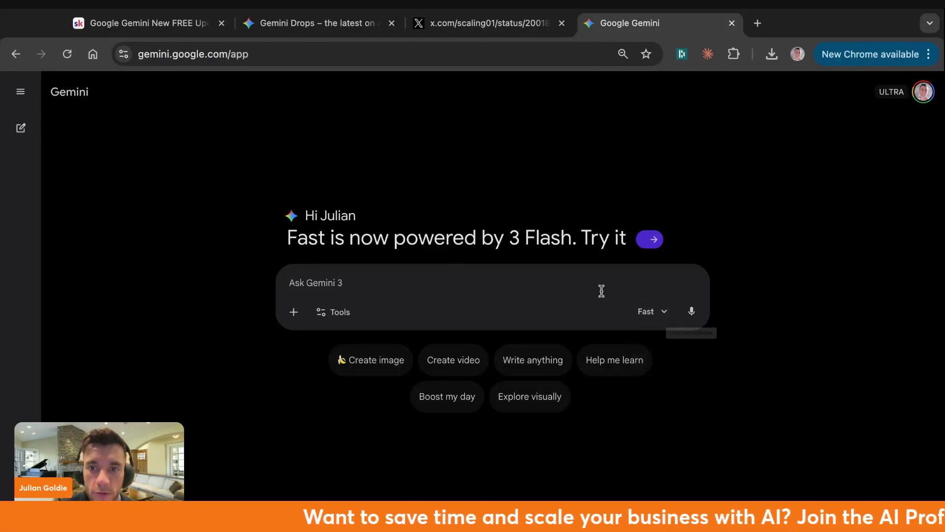
{"action": "left_click", "coordinate": [647, 311]}
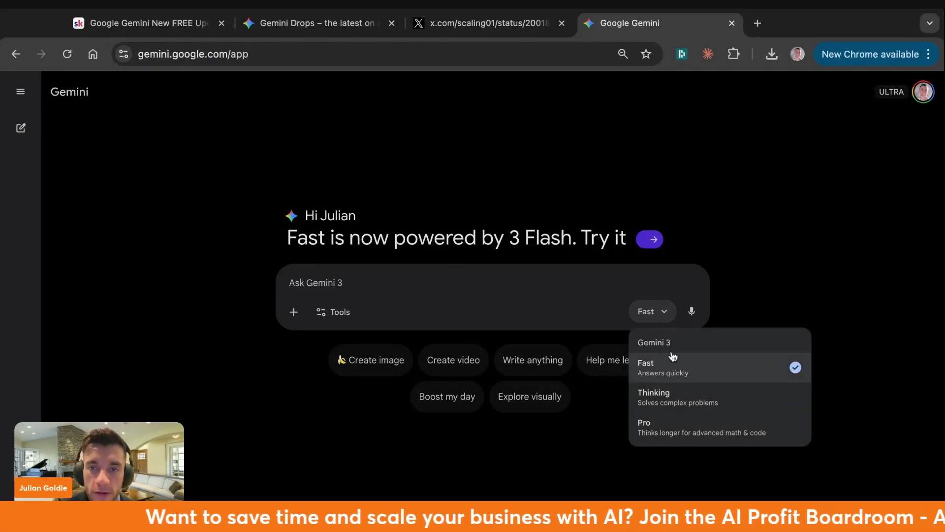
Load gemini.google.com/app in another browser tab and set that chat's model to Pro
{"action": "left_click", "coordinate": [756, 24]}
{"action": "type", "text": "gemini.google.com/app"}
{"action": "key", "text": "Return"}
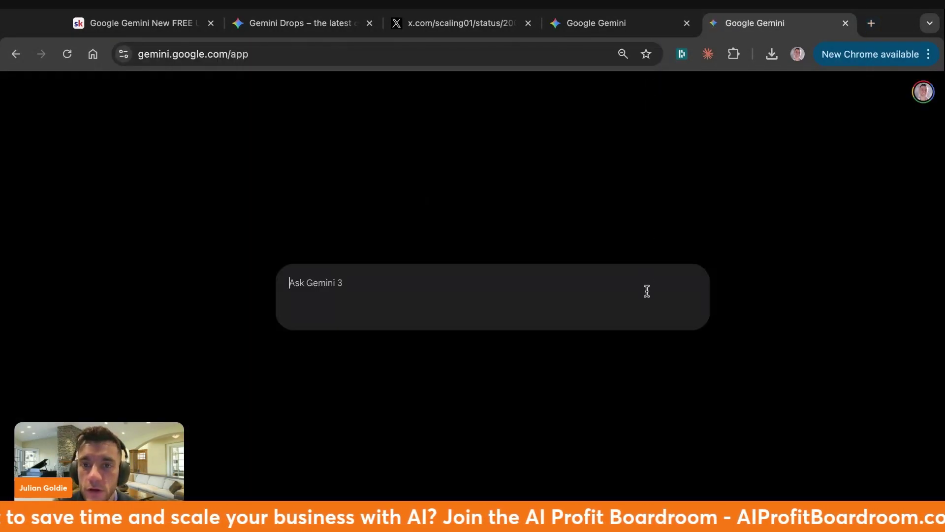
{"action": "left_click", "coordinate": [644, 311]}
{"action": "left_click", "coordinate": [645, 398]}
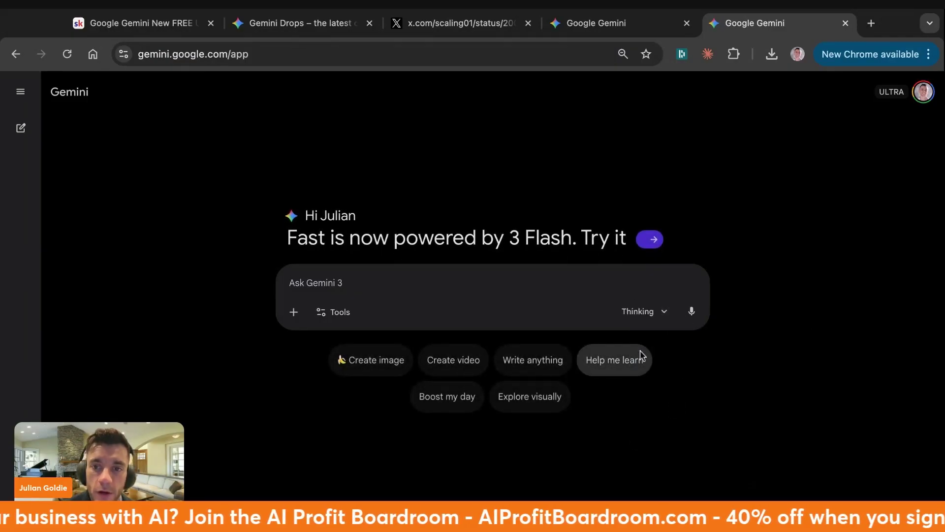
{"action": "left_click", "coordinate": [645, 311]}
{"action": "left_click", "coordinate": [640, 425]}
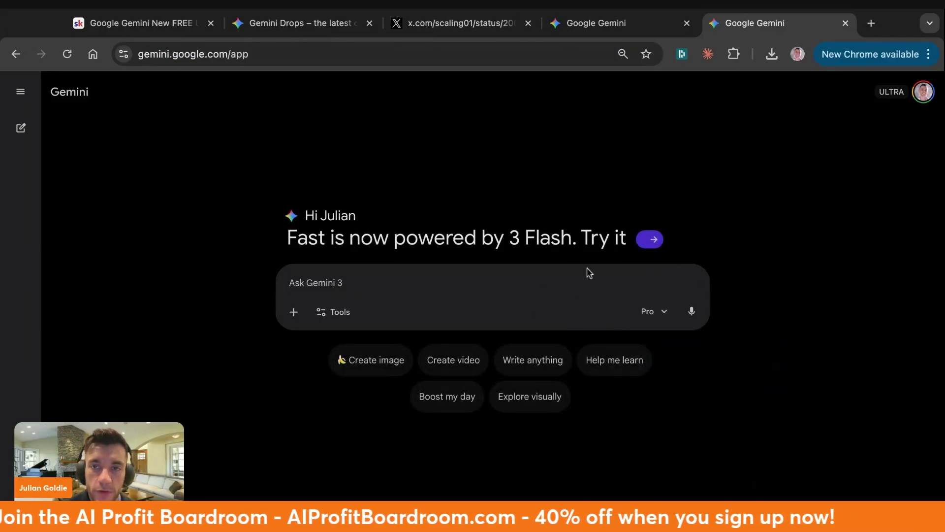
Arrange the Fast and Pro Gemini tabs side by side in a split view
{"action": "left_click", "coordinate": [626, 25]}
{"action": "right_click", "coordinate": [628, 35]}
{"action": "left_click", "coordinate": [644, 46]}
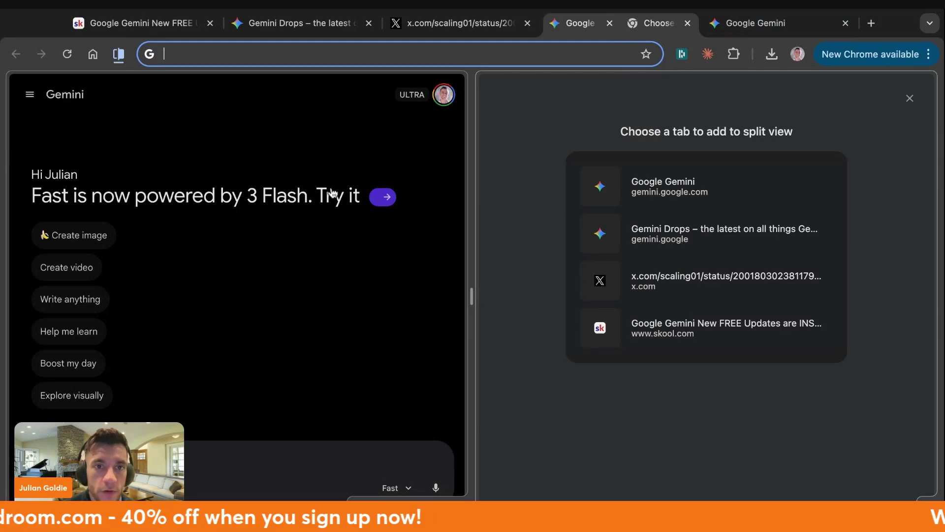
{"action": "left_click", "coordinate": [707, 184]}
{"action": "left_click", "coordinate": [785, 250]}
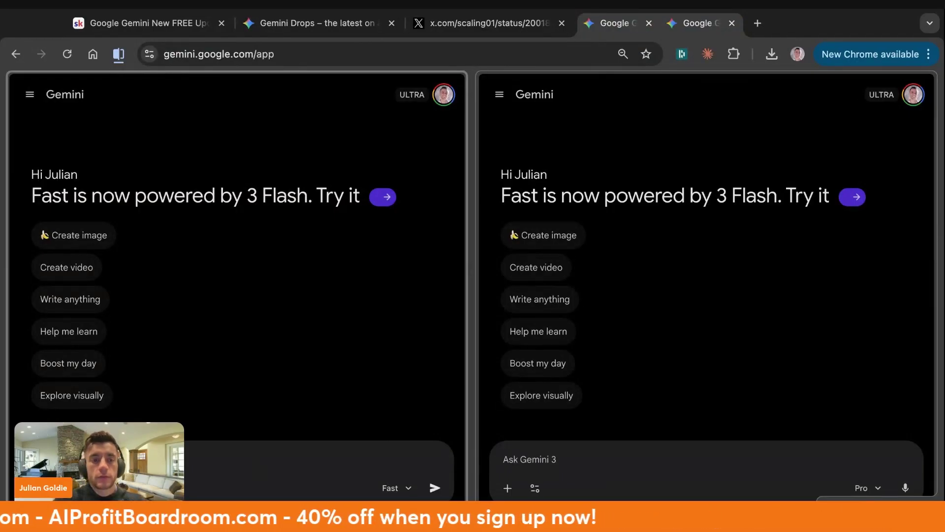
Load claude.ai in a new browser tab
{"action": "key", "text": "super+t"}
{"action": "type", "text": "claude.ai"}
{"action": "key", "text": "Return"}
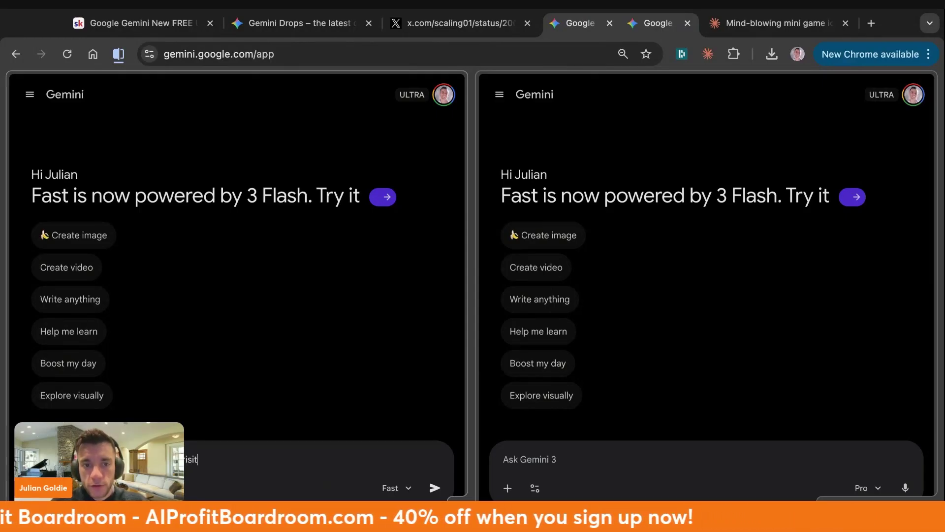
Submit the prompt "Create a 3d runner game that's futurisit, retro + fun" in both the Fast and the Pro Gemini chats
{"action": "type", "text": "n"}
{"action": "key", "text": "Return"}
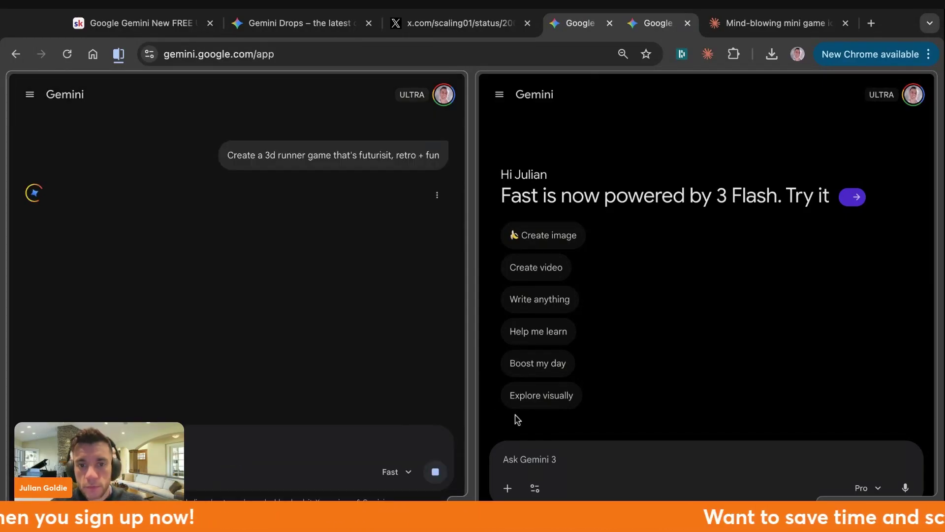
{"action": "left_click", "coordinate": [583, 452]}
{"action": "type", "text": "Create a 3d runner game that's futurisit, retro + fun"}
{"action": "key", "text": "Return"}
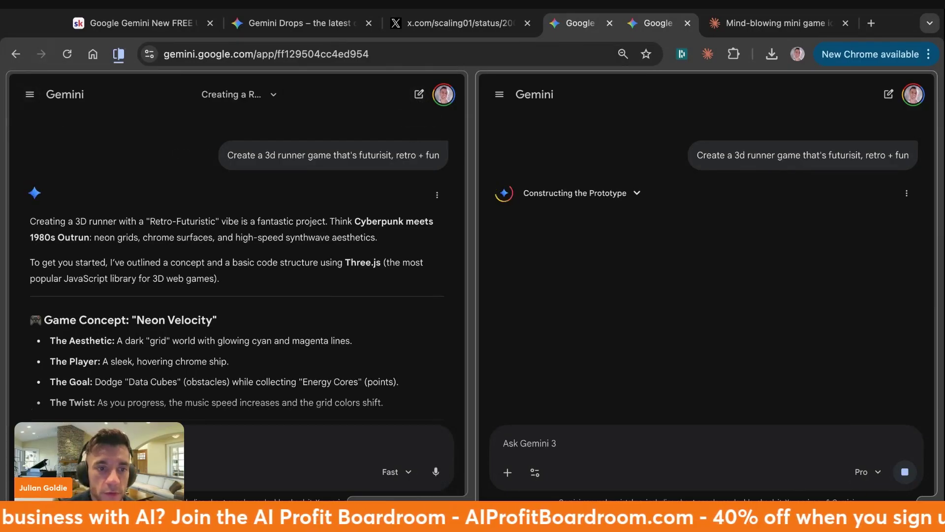
Resubmit the 3D runner game prompt in both Gemini chats with the Canvas tool enabled
{"action": "left_click", "coordinate": [65, 472]}
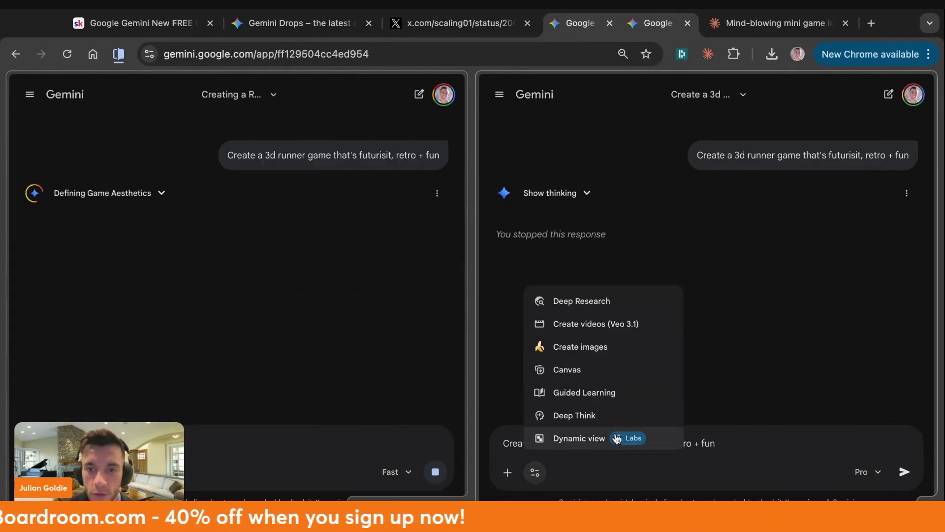
{"action": "left_click", "coordinate": [567, 369]}
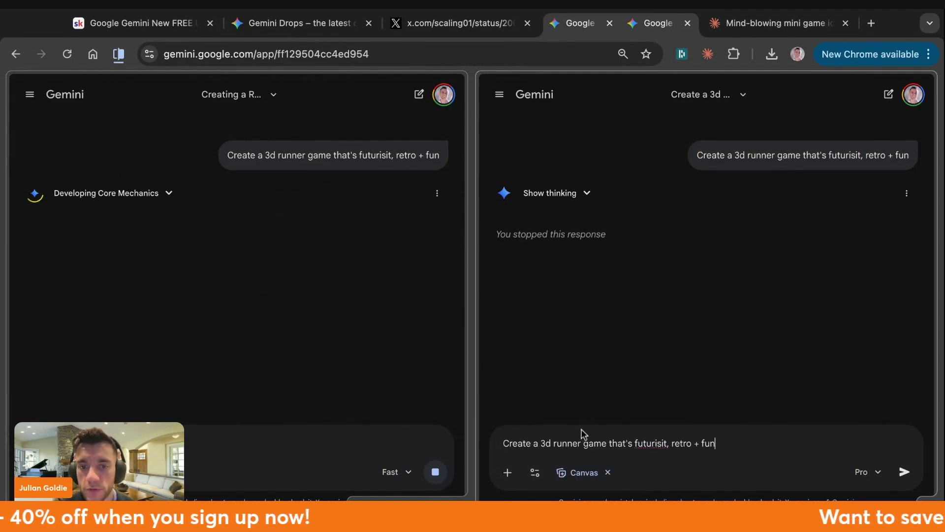
{"action": "key", "text": "Return"}
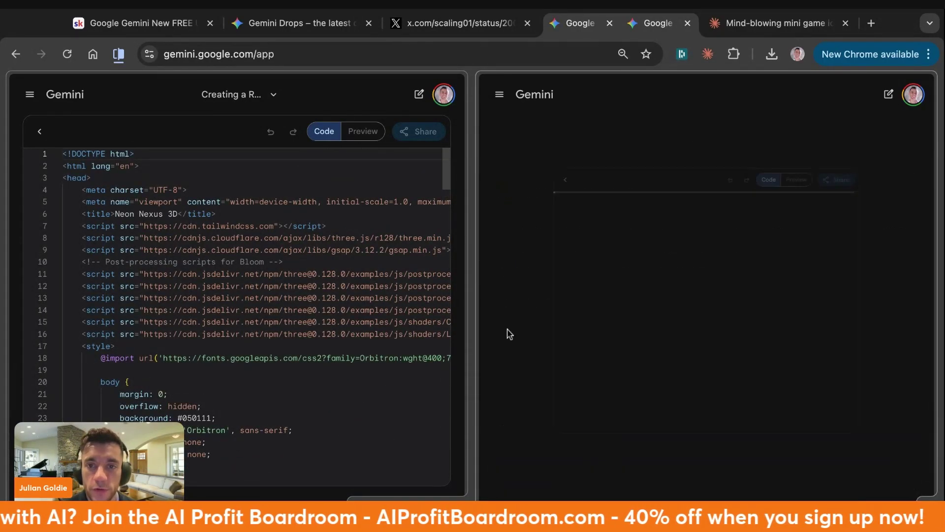
Start a run of the Neon Nexus game in the Fast chat's preview to test it
{"action": "scroll", "coordinate": [274, 291], "scroll_direction": "down", "scroll_amount": 1}
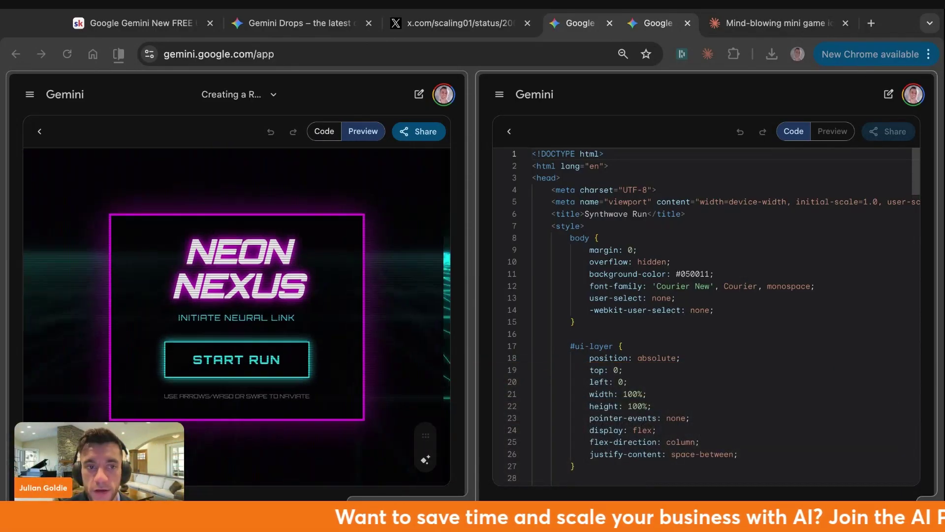
{"action": "left_click", "coordinate": [660, 276]}
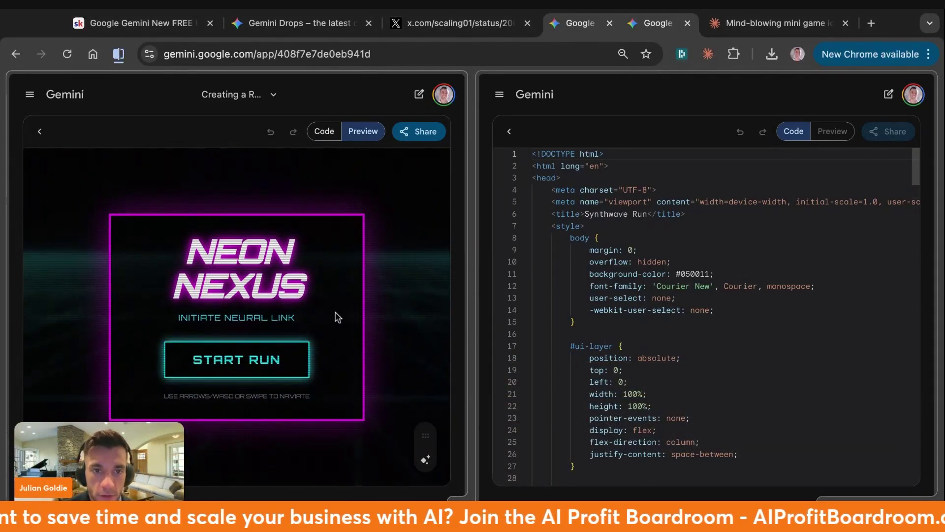
{"action": "left_click", "coordinate": [257, 354]}
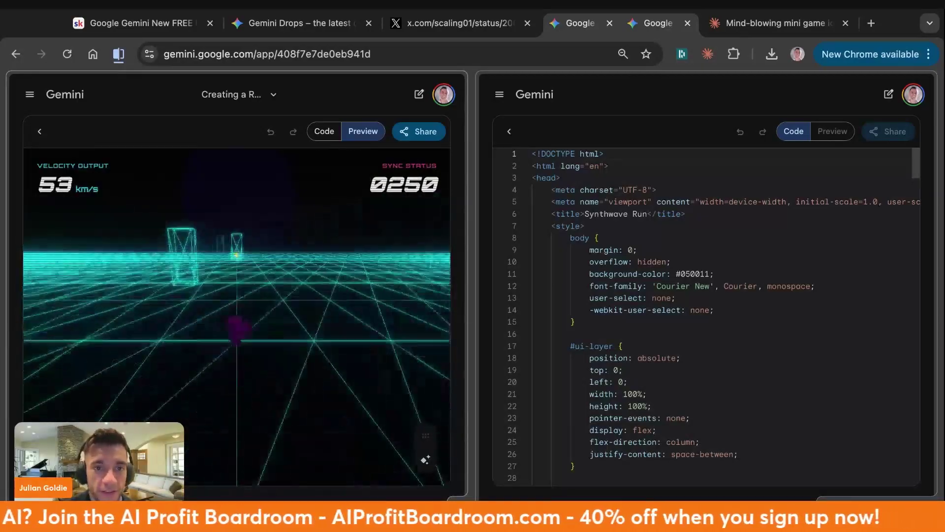
Restart the Neon Nexus game in the Fast chat's preview and play another run, steering between the obstacles
{"action": "left_click", "coordinate": [260, 406]}
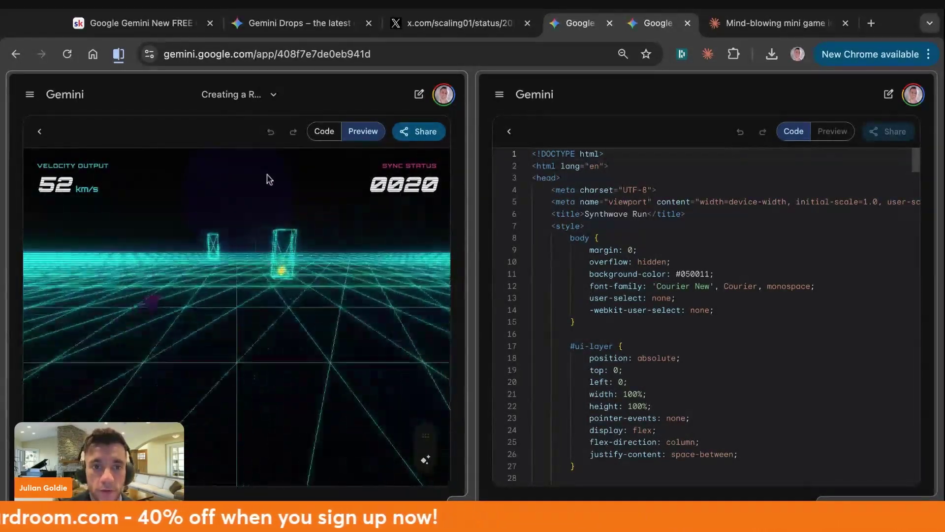
{"action": "key", "text": "Right"}
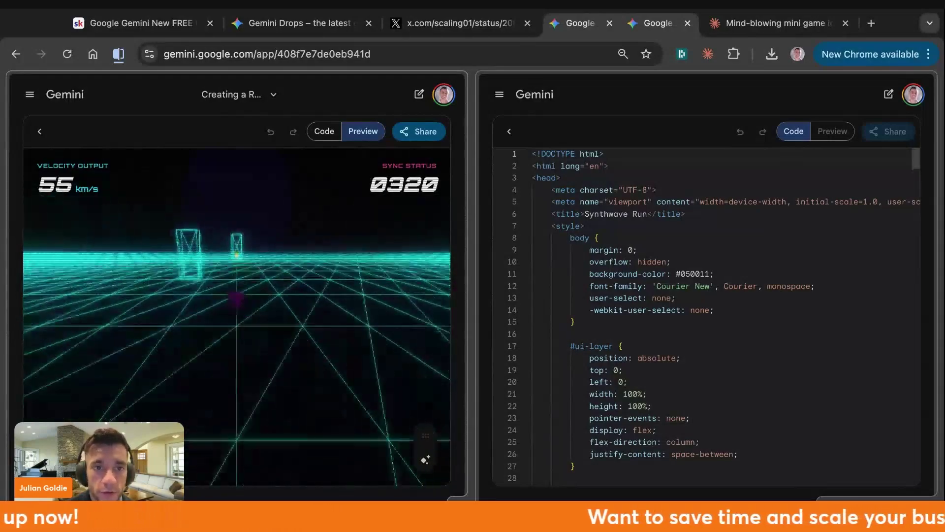
{"action": "scroll", "coordinate": [497, 335], "scroll_direction": "down", "scroll_amount": 20}
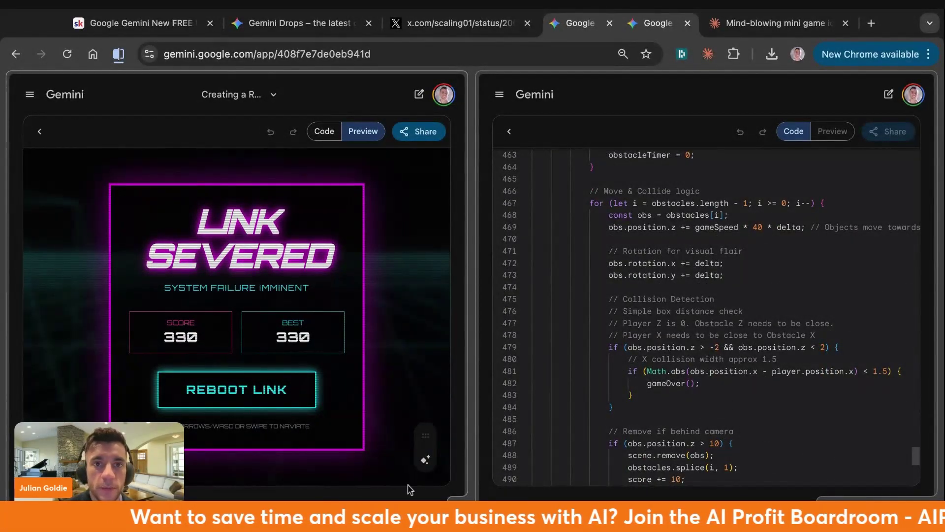
Share the Fast chat's game publicly and add its link as a "Retro Game" bullet under a "TOOLS + GAMES:" heading in the Skool lesson
{"action": "left_click", "coordinate": [418, 131]}
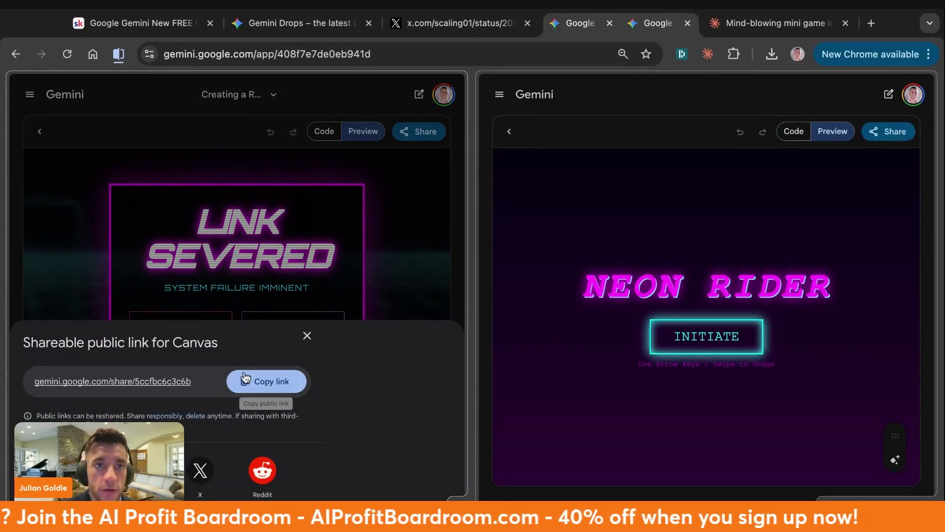
{"action": "left_click", "coordinate": [246, 378]}
{"action": "left_click", "coordinate": [149, 23]}
{"action": "scroll", "coordinate": [501, 285], "scroll_direction": "up", "scroll_amount": 15}
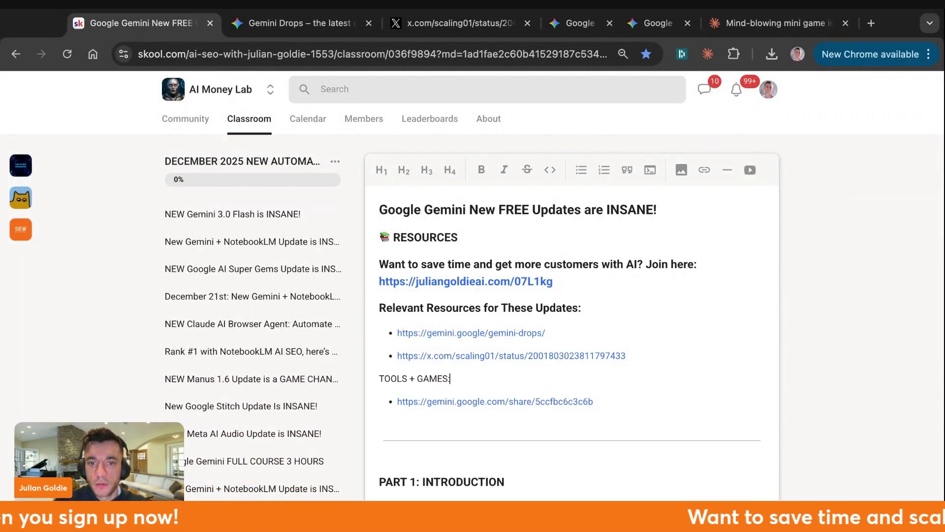
{"action": "key", "text": "shift+Home"}
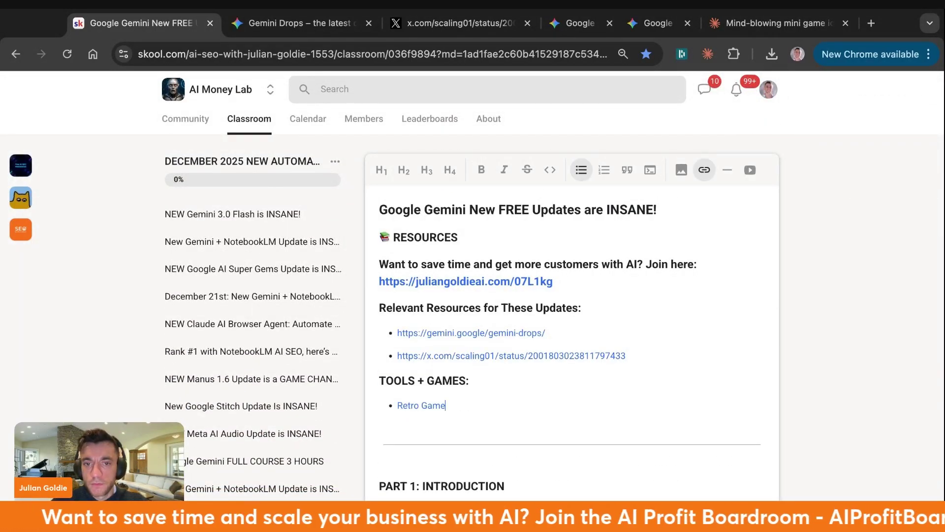
{"action": "key", "text": "shift+Home"}
{"action": "key", "text": "Right"}
{"action": "key", "text": "Return"}
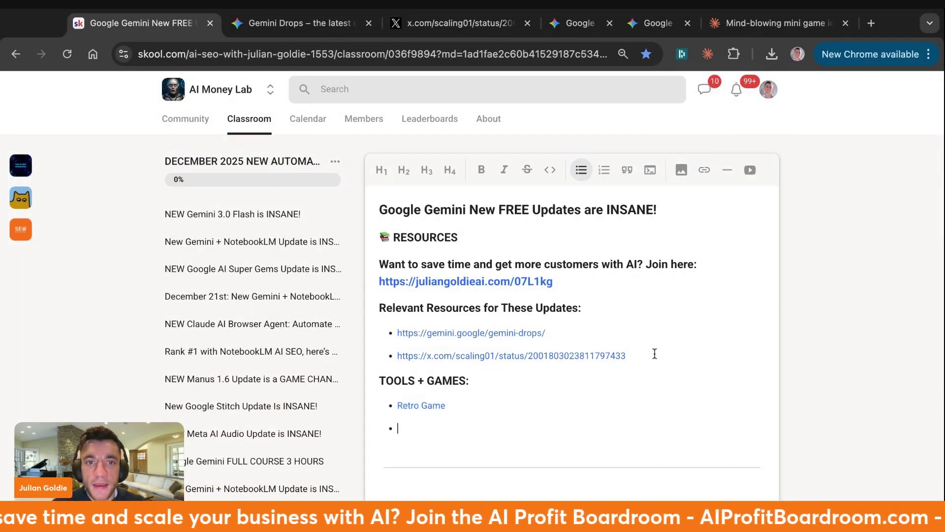
Review the Gemini Drops page and the X post comparing Gemini 3 Flash with other models on SWE-Bench Verified
{"action": "key", "text": "ctrl+2"}
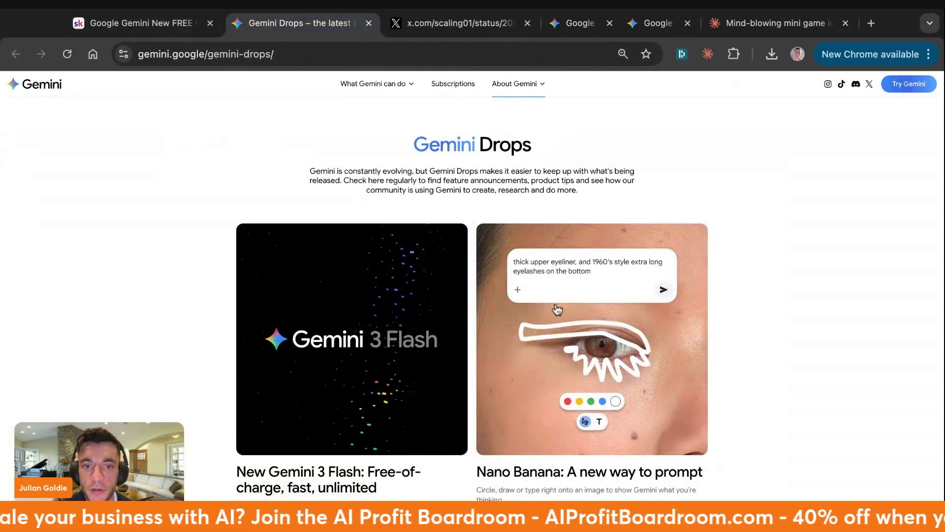
{"action": "left_click", "coordinate": [487, 25]}
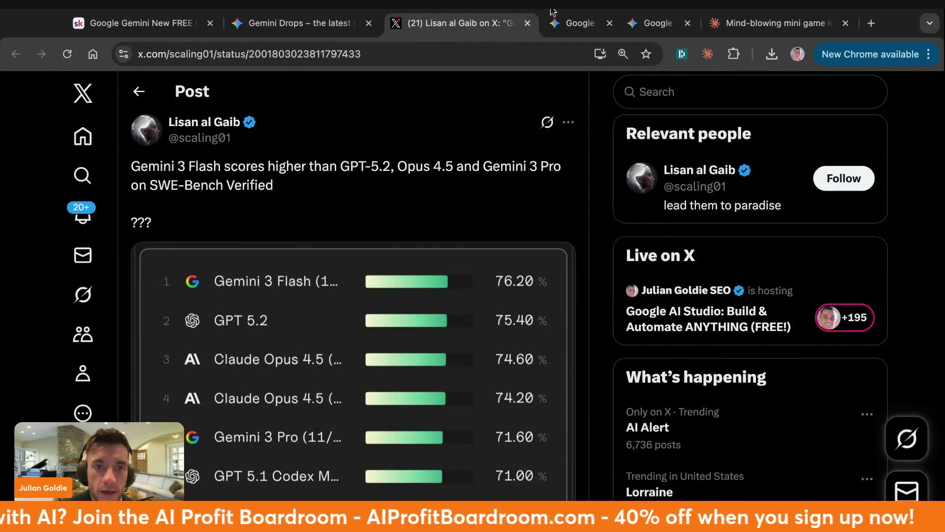
{"action": "left_click_drag", "start_coordinate": [131, 165], "coordinate": [275, 166]}
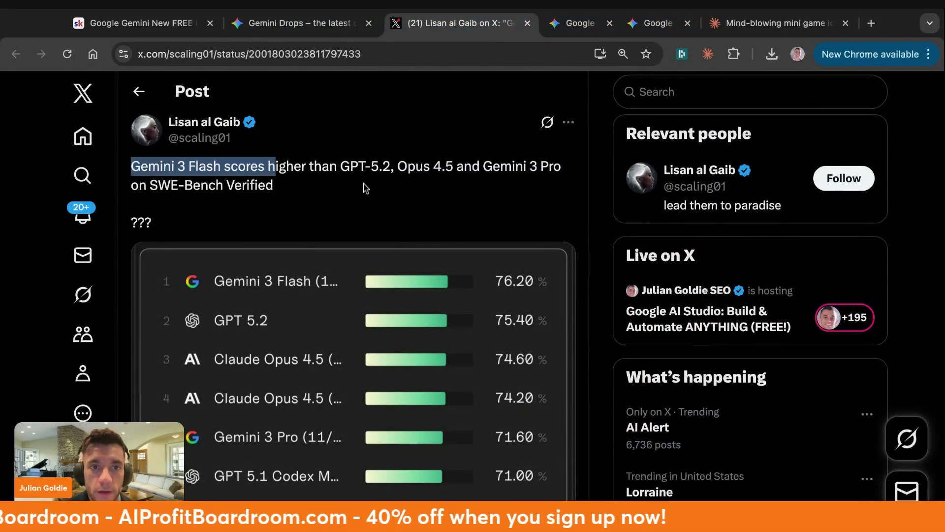
{"action": "left_click", "coordinate": [358, 187]}
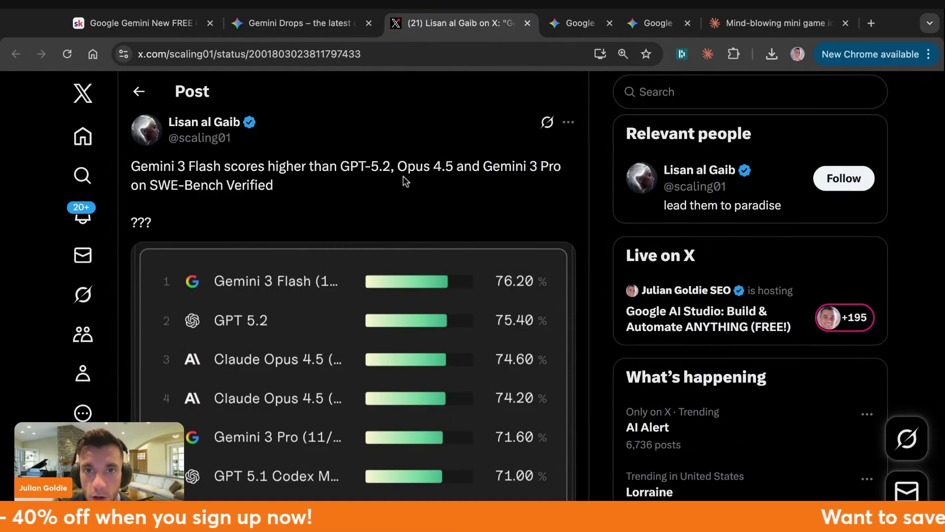
{"action": "triple_click", "coordinate": [283, 190]}
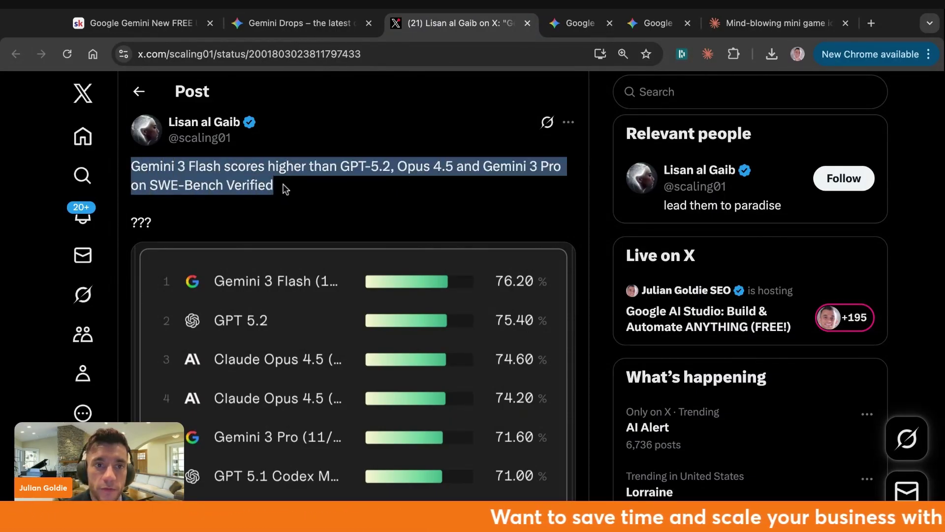
{"action": "scroll", "coordinate": [417, 241], "scroll_direction": "down", "scroll_amount": 3}
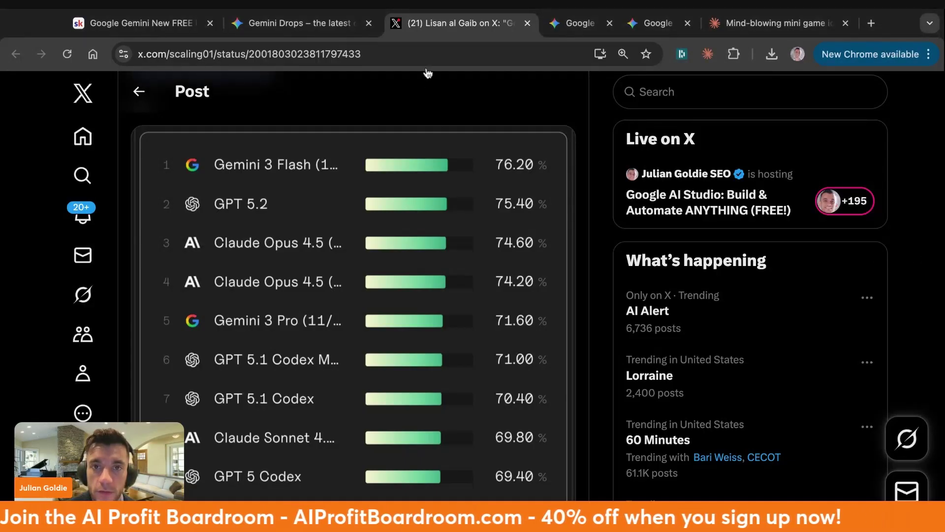
Return to the Gemini chats, close the share dialog and test the Neon Rider game in the Pro chat's preview
{"action": "left_click", "coordinate": [573, 24]}
{"action": "left_click", "coordinate": [306, 333]}
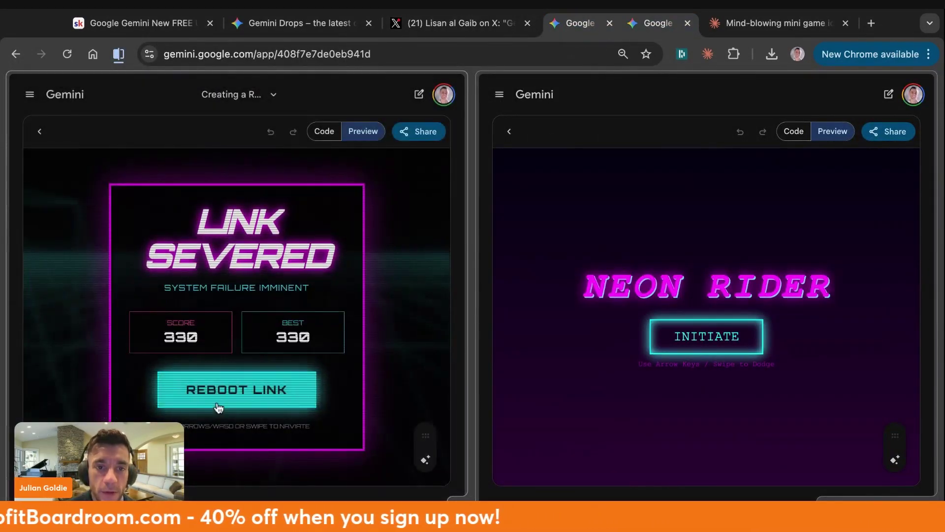
{"action": "left_click", "coordinate": [726, 343]}
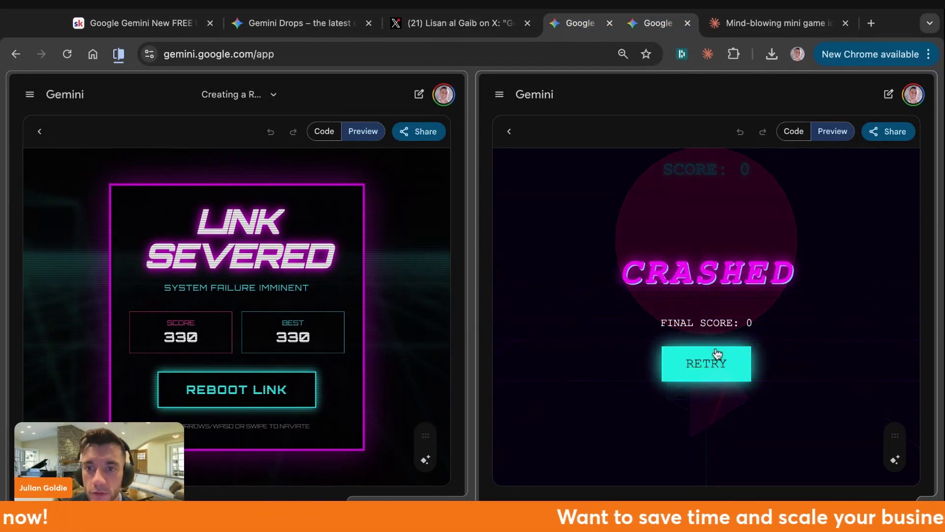
{"action": "left_click", "coordinate": [717, 353]}
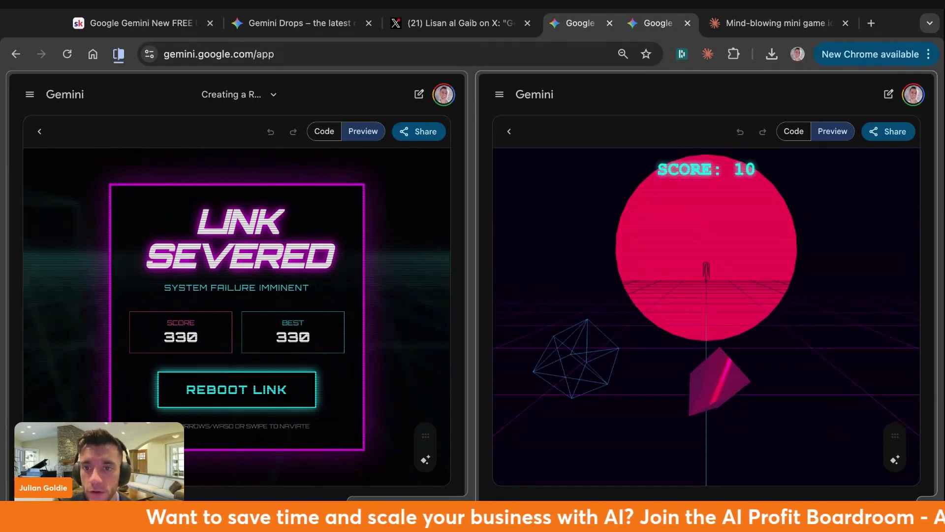
{"action": "key", "text": "Left"}
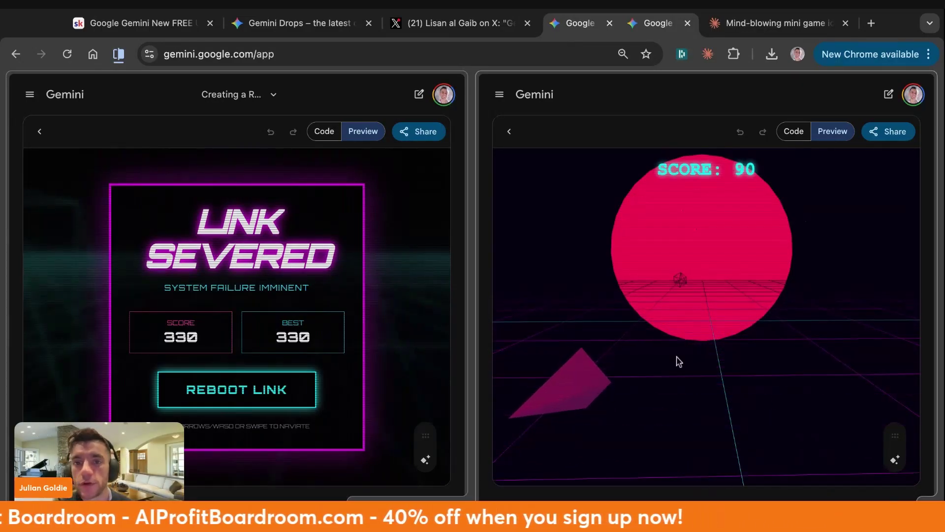
Replay the Fast chat's Neon Nexus game to compare it with the Pro chat's version
{"action": "left_click", "coordinate": [308, 382]}
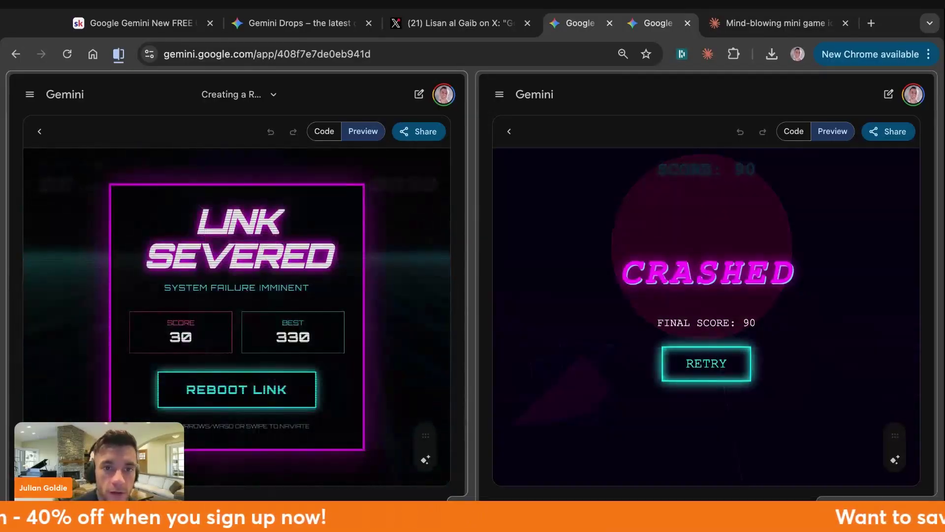
{"action": "left_click", "coordinate": [286, 386]}
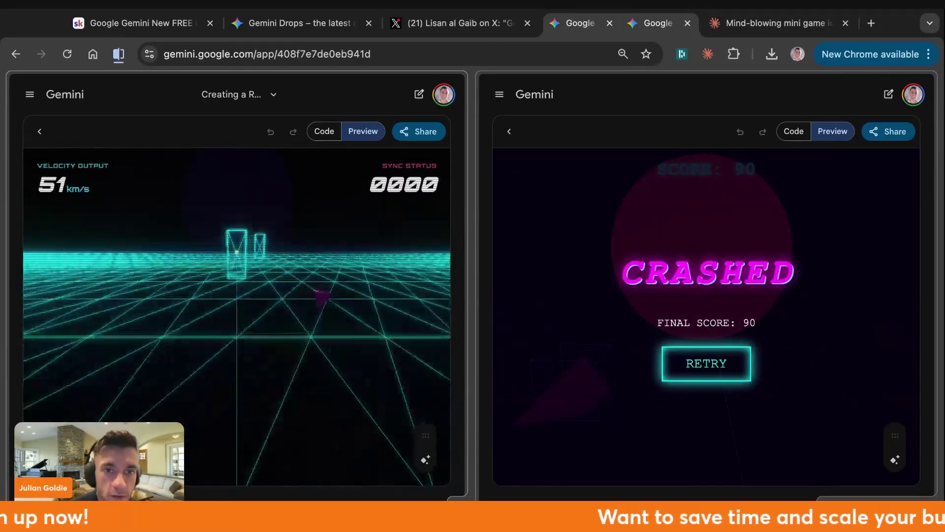
{"action": "left_click", "coordinate": [287, 389]}
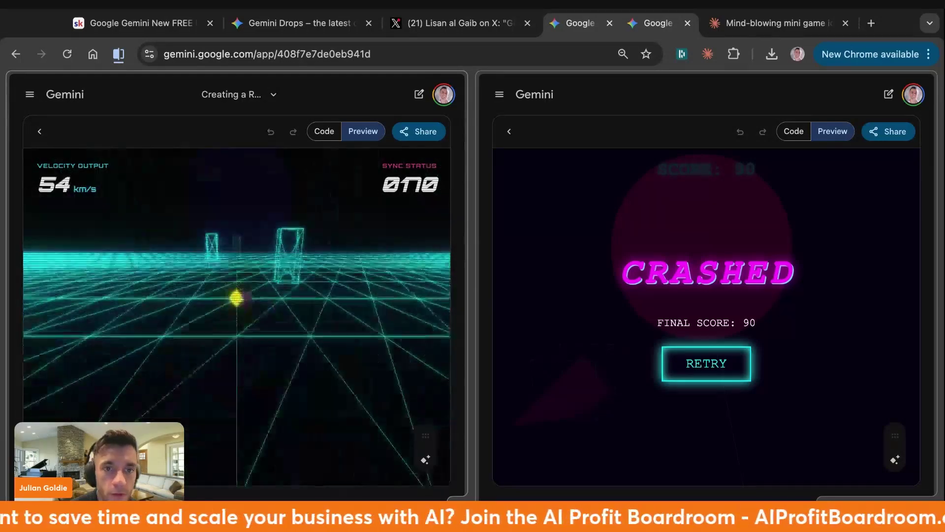
Start a new chat in both the Fast and the Pro Gemini panes
{"action": "key", "text": "super+Tab"}
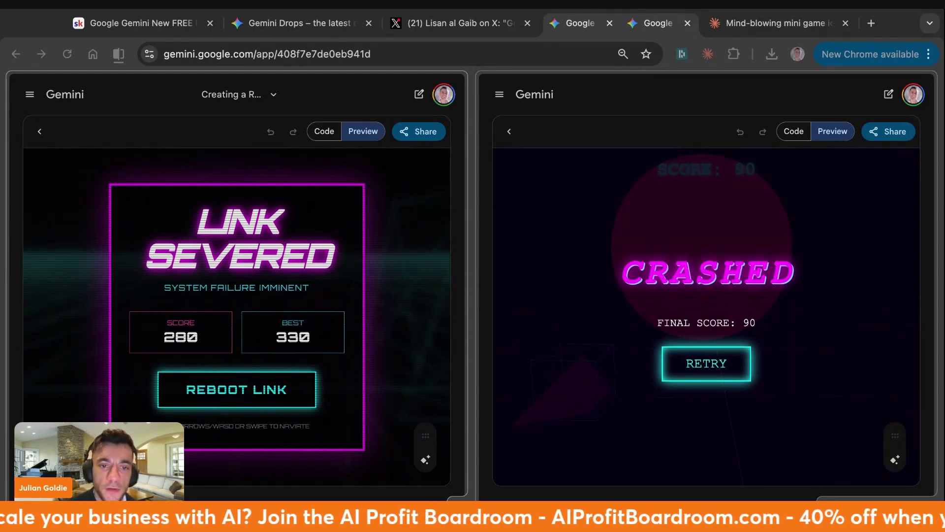
{"action": "left_click", "coordinate": [689, 225]}
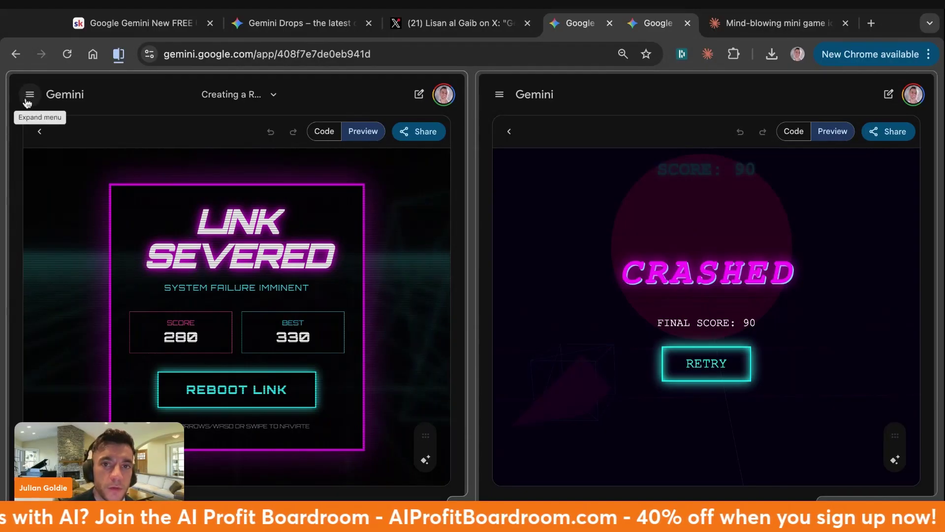
{"action": "left_click", "coordinate": [417, 100]}
{"action": "left_click", "coordinate": [889, 95]}
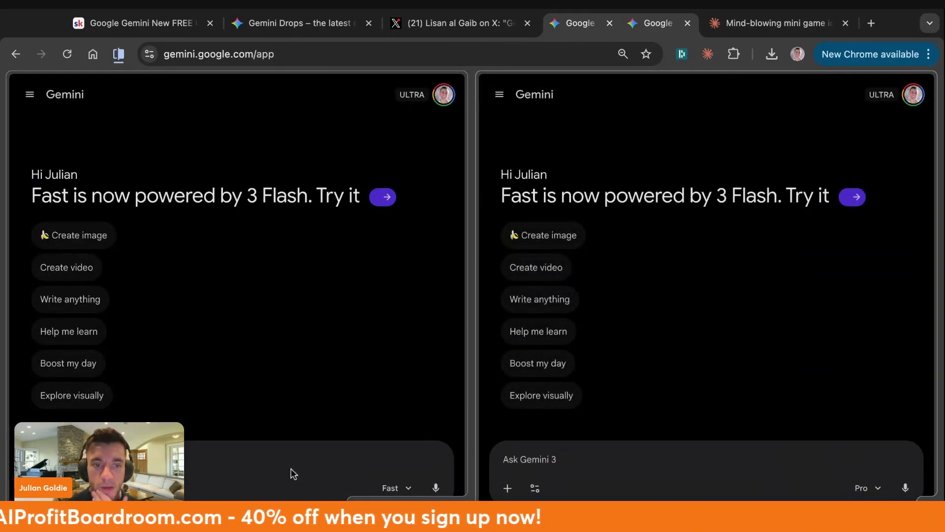
Submit the prompt "what's the best way to use gemini flash?" in both the Fast and the Pro chats
{"action": "left_click", "coordinate": [293, 472]}
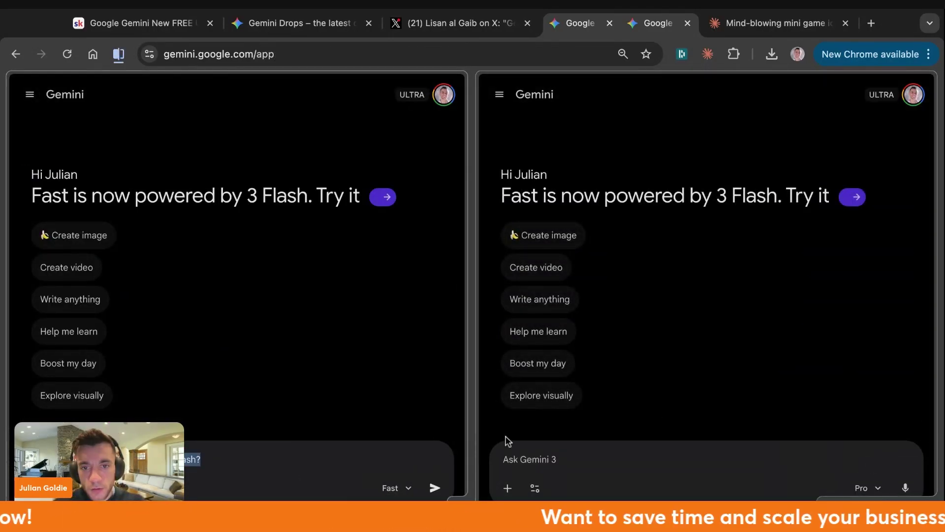
{"action": "left_click", "coordinate": [558, 453]}
{"action": "key", "text": "ctrl+v"}
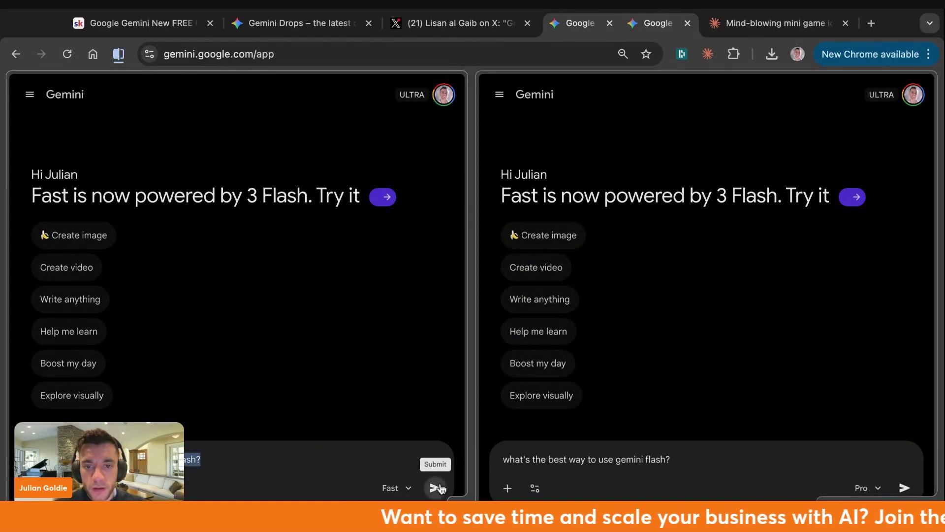
{"action": "left_click", "coordinate": [435, 487]}
{"action": "left_click", "coordinate": [906, 487]}
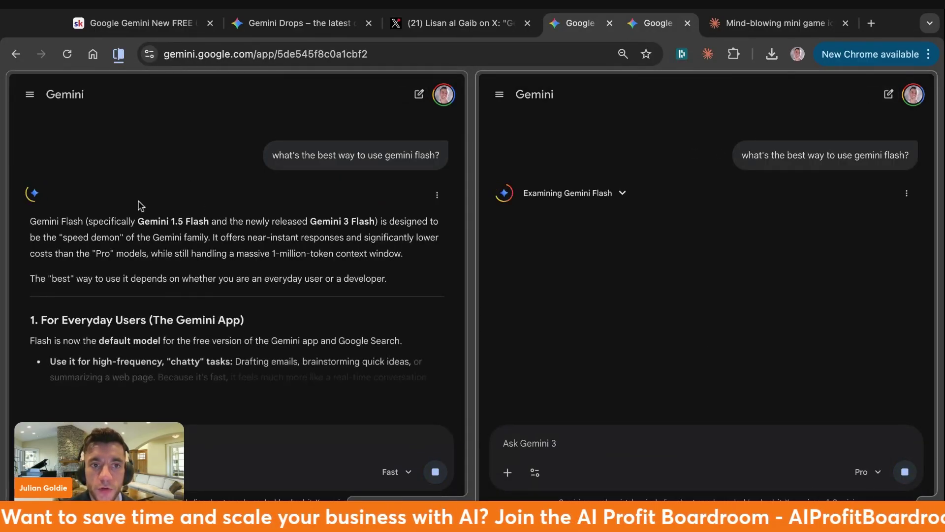
Read and compare the Fast and Pro answers on the best way to use Gemini Flash
{"action": "scroll", "coordinate": [183, 248], "scroll_direction": "down", "scroll_amount": 4}
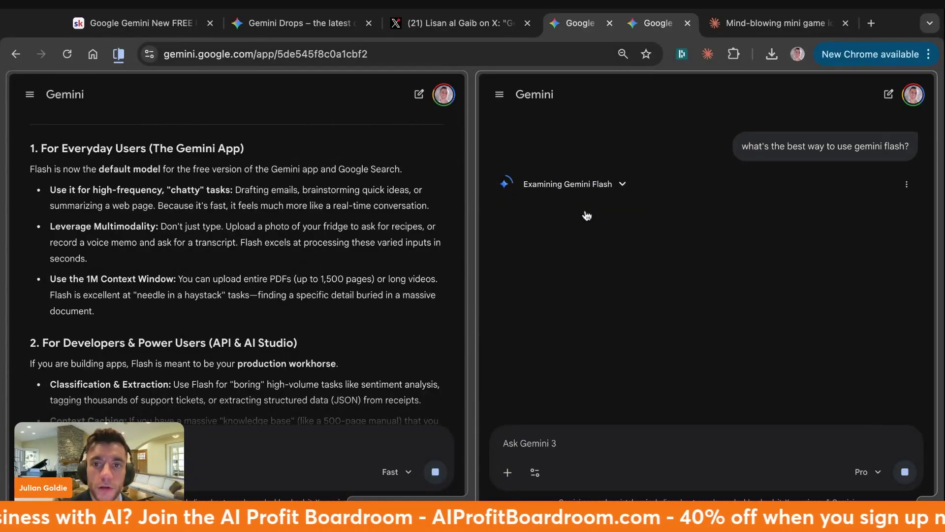
{"action": "scroll", "coordinate": [116, 224], "scroll_direction": "down", "scroll_amount": 5}
{"action": "scroll", "coordinate": [197, 276], "scroll_direction": "up", "scroll_amount": 10}
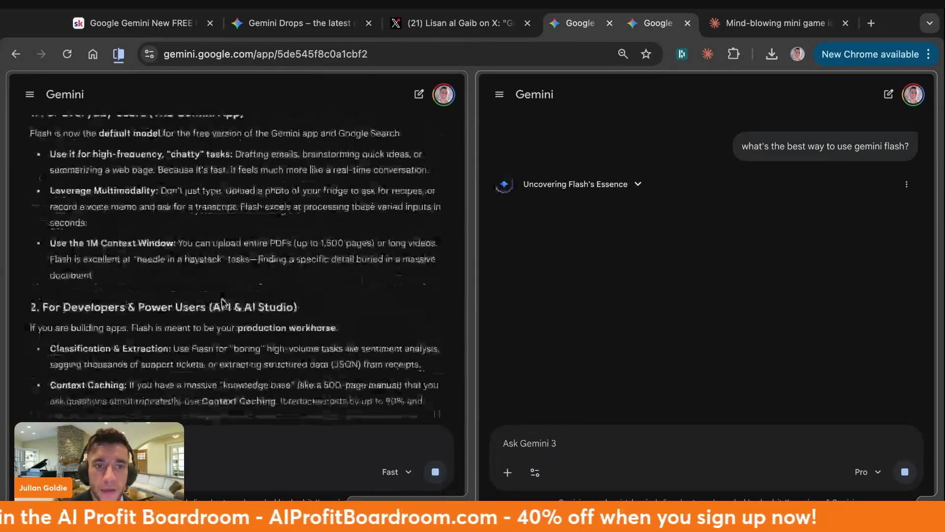
{"action": "scroll", "coordinate": [393, 268], "scroll_direction": "down", "scroll_amount": 10}
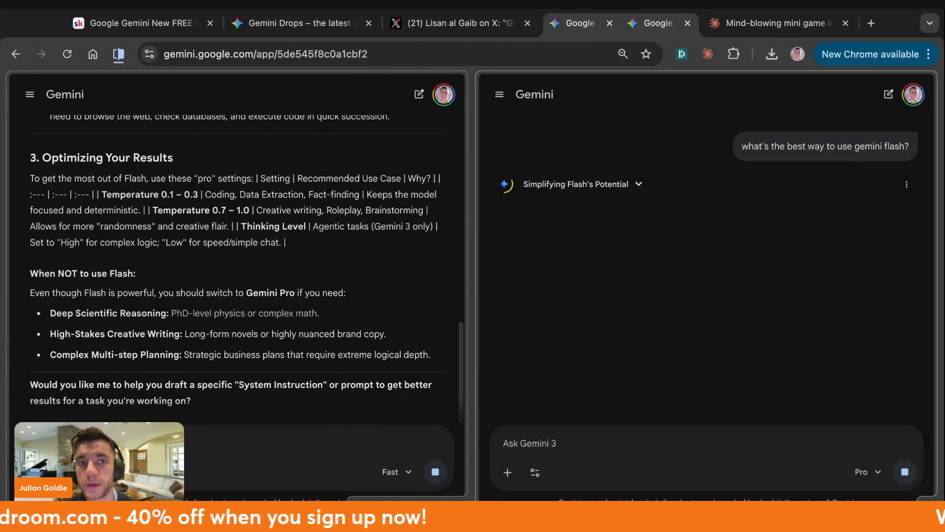
{"action": "scroll", "coordinate": [394, 270], "scroll_direction": "up", "scroll_amount": 1}
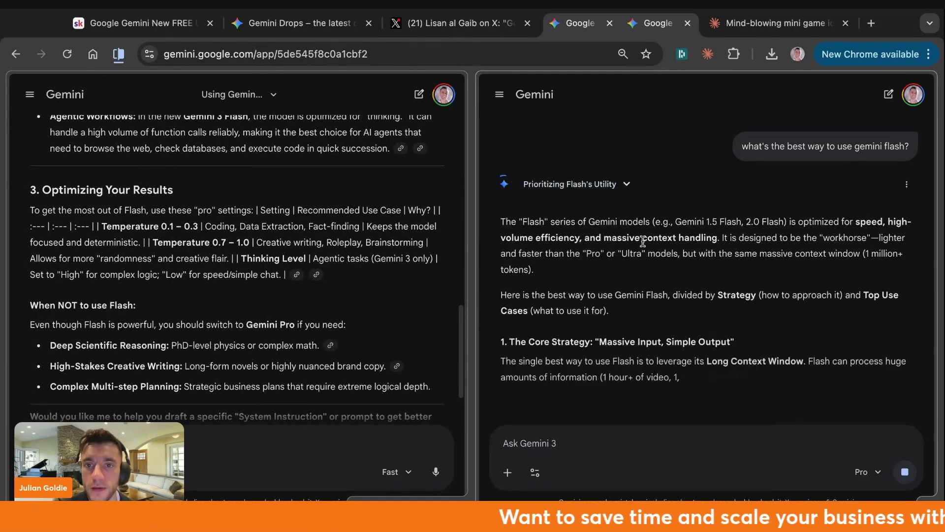
{"action": "scroll", "coordinate": [191, 196], "scroll_direction": "up", "scroll_amount": 10}
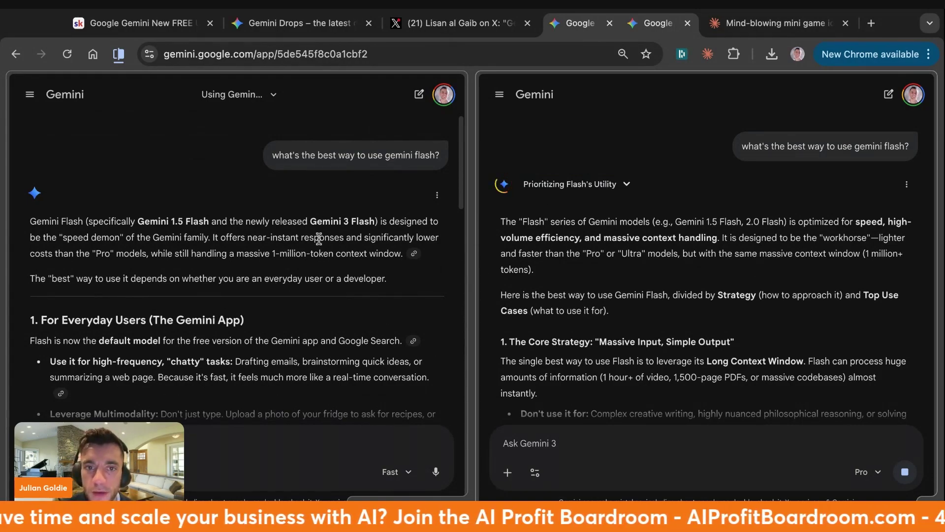
{"action": "triple_click", "coordinate": [306, 277]}
{"action": "scroll", "coordinate": [281, 278], "scroll_direction": "down", "scroll_amount": 5}
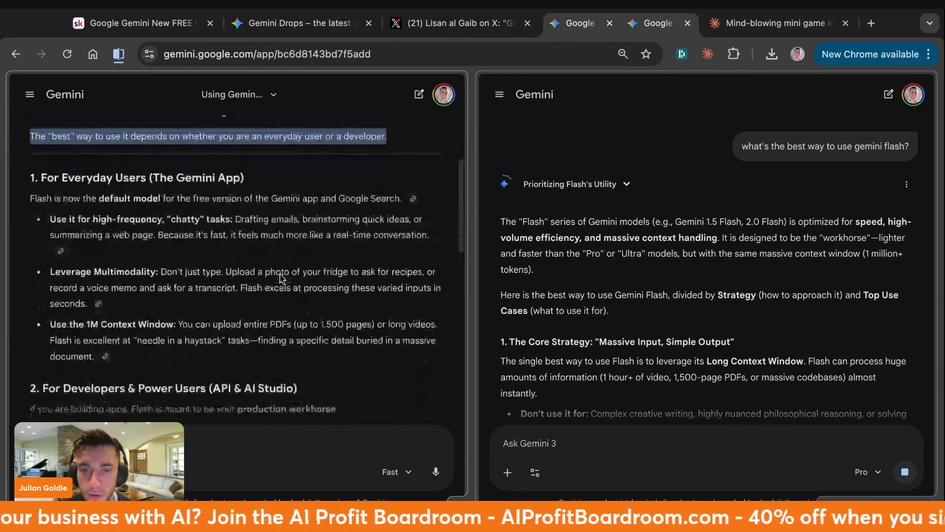
{"action": "scroll", "coordinate": [280, 278], "scroll_direction": "up", "scroll_amount": 2}
{"action": "scroll", "coordinate": [629, 287], "scroll_direction": "down", "scroll_amount": 3}
{"action": "scroll", "coordinate": [629, 287], "scroll_direction": "down", "scroll_amount": 2}
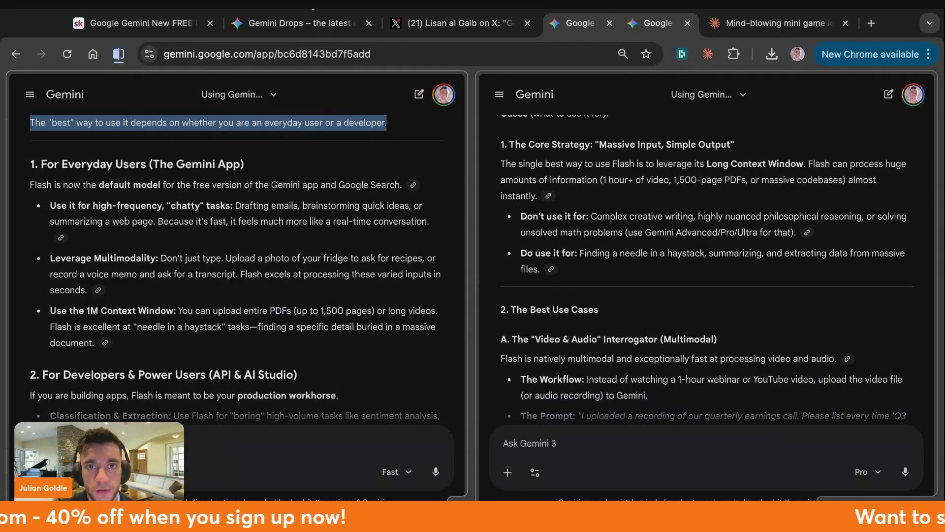
Close the browser tab holding the X post about the SWE-Bench scores
{"action": "middle_click", "coordinate": [433, 18]}
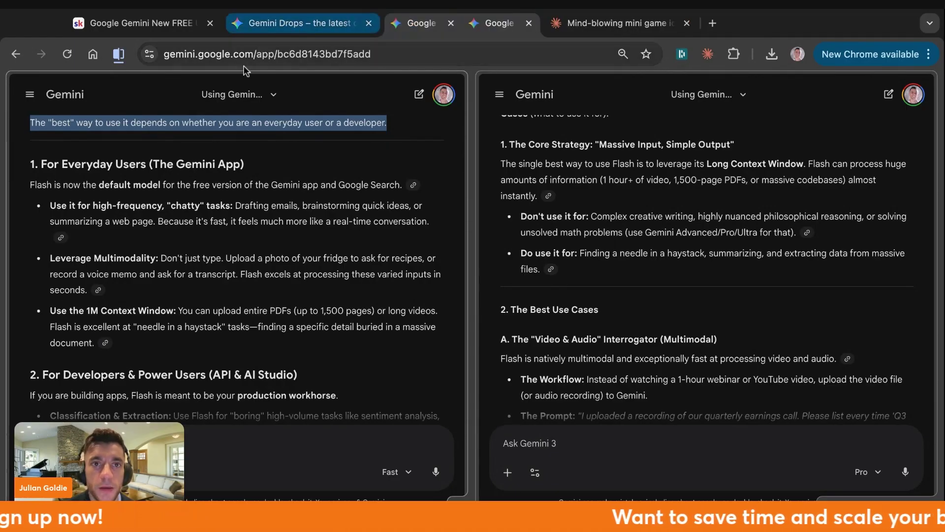
{"action": "left_click", "coordinate": [0, 167]}
{"action": "left_click", "coordinate": [642, 294]}
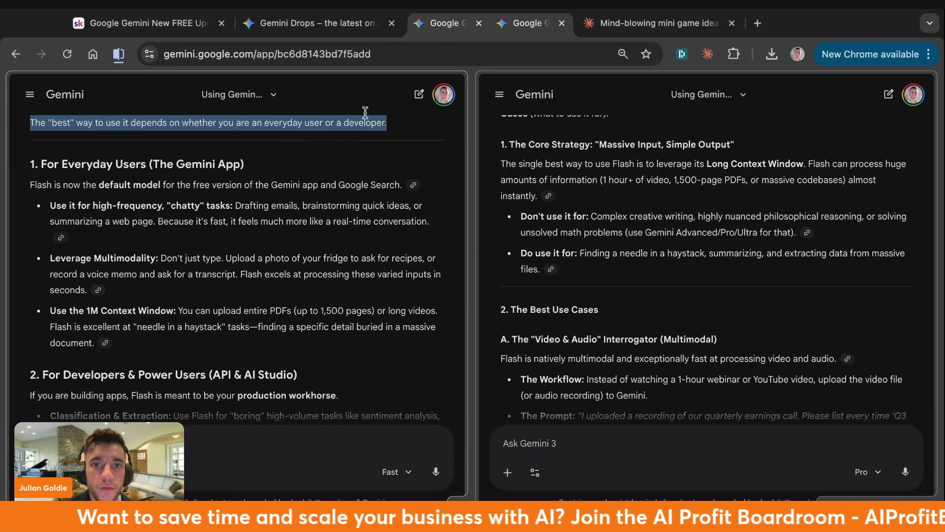
Start a new Fast chat, attach the man's portrait photo, and submit the prompt "make this man go surfing"
{"action": "left_click", "coordinate": [419, 94]}
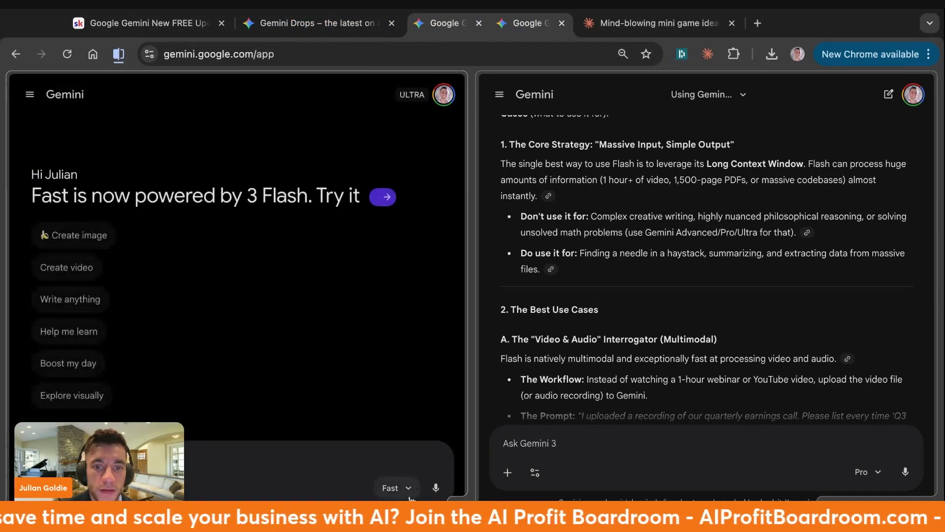
{"action": "left_click", "coordinate": [65, 488]}
{"action": "left_click", "coordinate": [138, 344]}
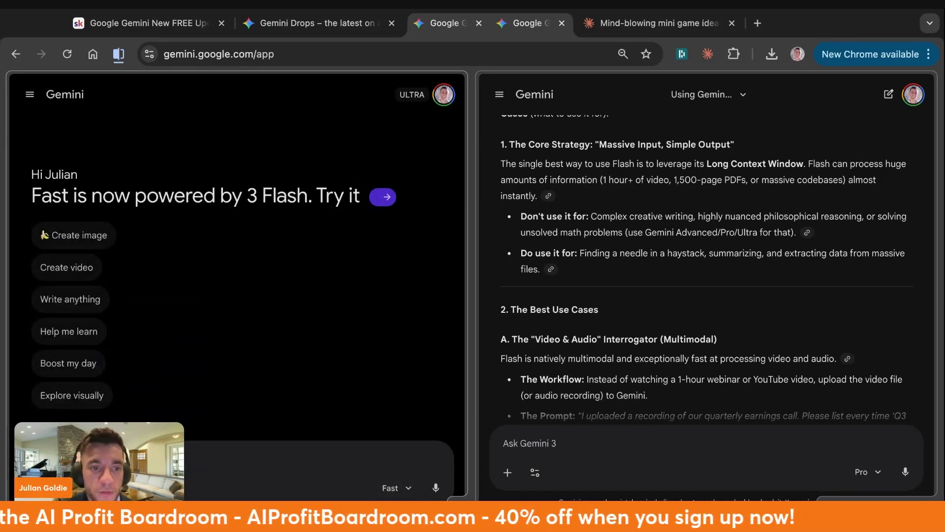
{"action": "left_click", "coordinate": [37, 487]}
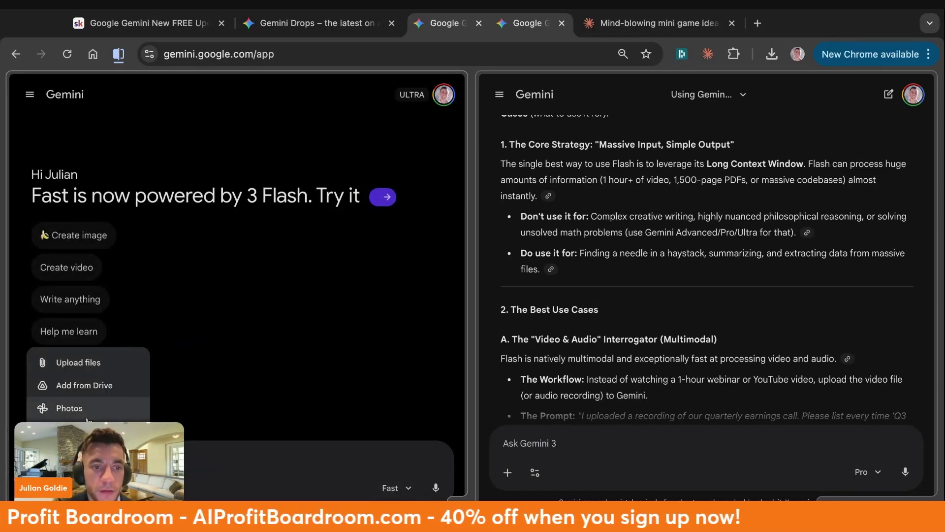
{"action": "left_click", "coordinate": [120, 370]}
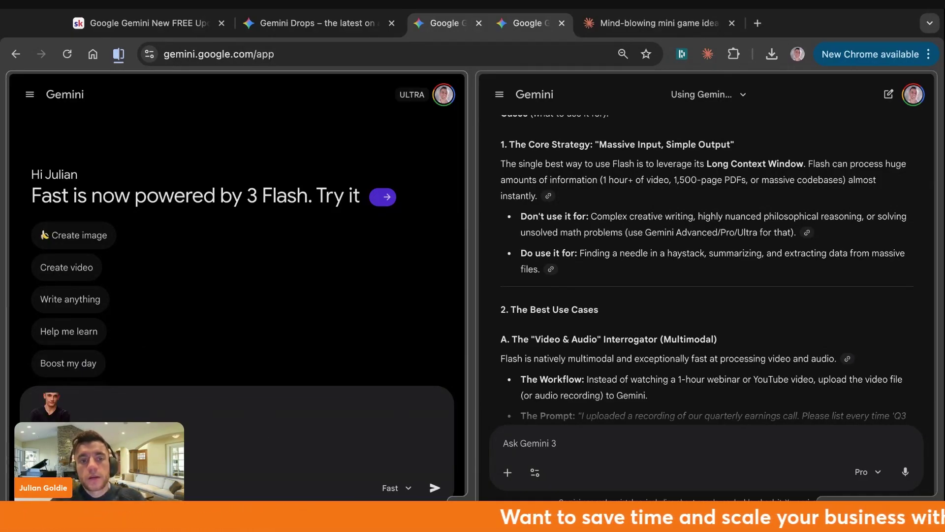
{"action": "key", "text": "Return"}
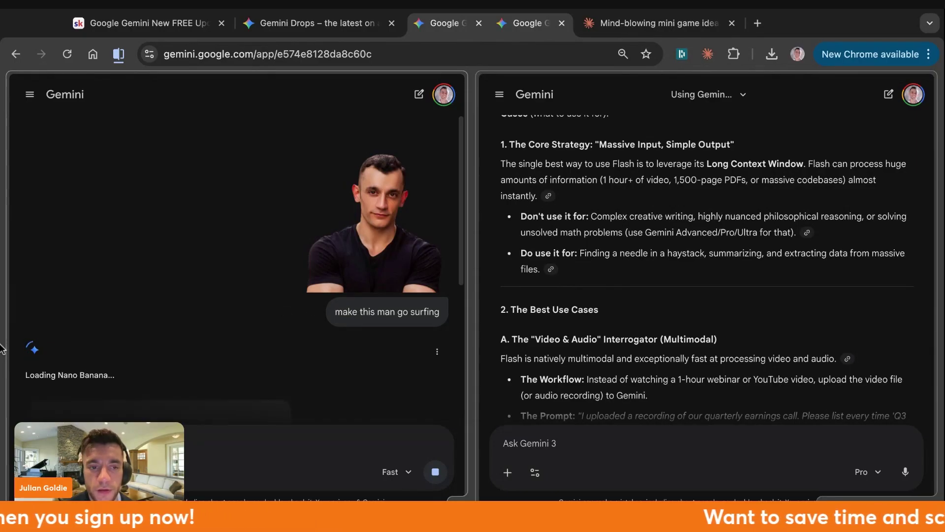
View the generated surfing image enlarged and compare it with the original portrait in the Fast chat
{"action": "left_click", "coordinate": [215, 303]}
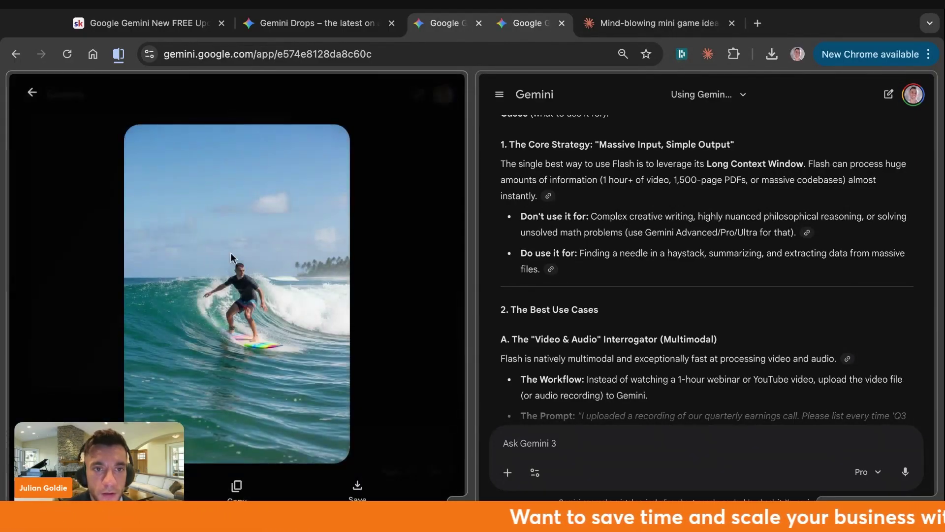
{"action": "left_click", "coordinate": [373, 294]}
{"action": "scroll", "coordinate": [373, 289], "scroll_direction": "up", "scroll_amount": 8}
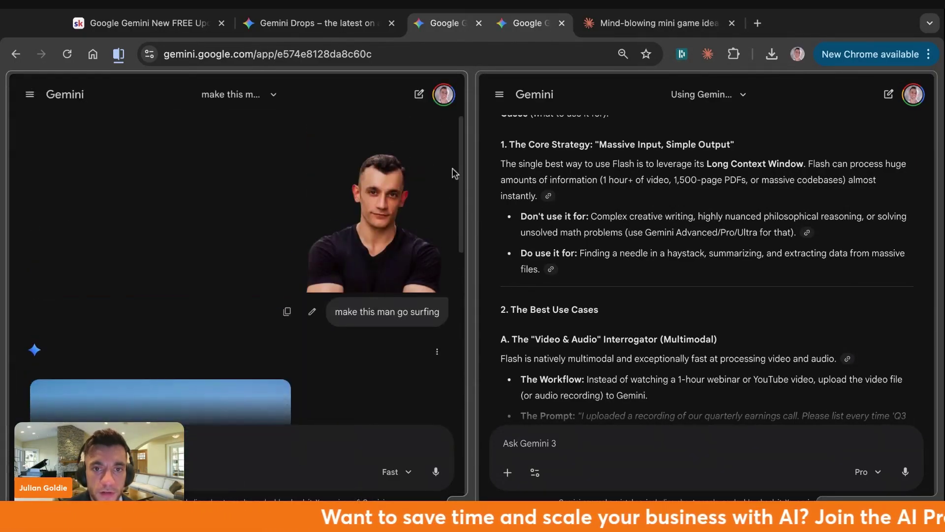
{"action": "scroll", "coordinate": [308, 176], "scroll_direction": "down", "scroll_amount": 4}
{"action": "left_click", "coordinate": [306, 176]}
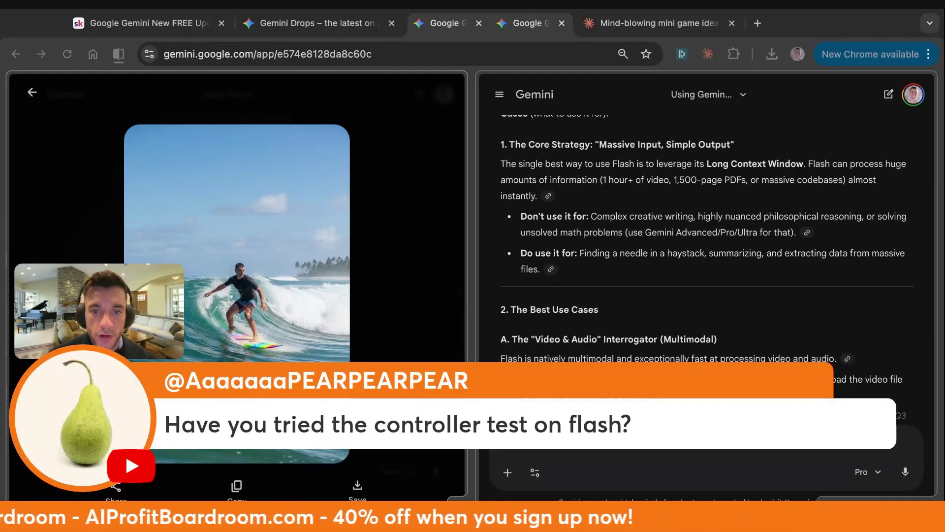
{"action": "left_click", "coordinate": [32, 91]}
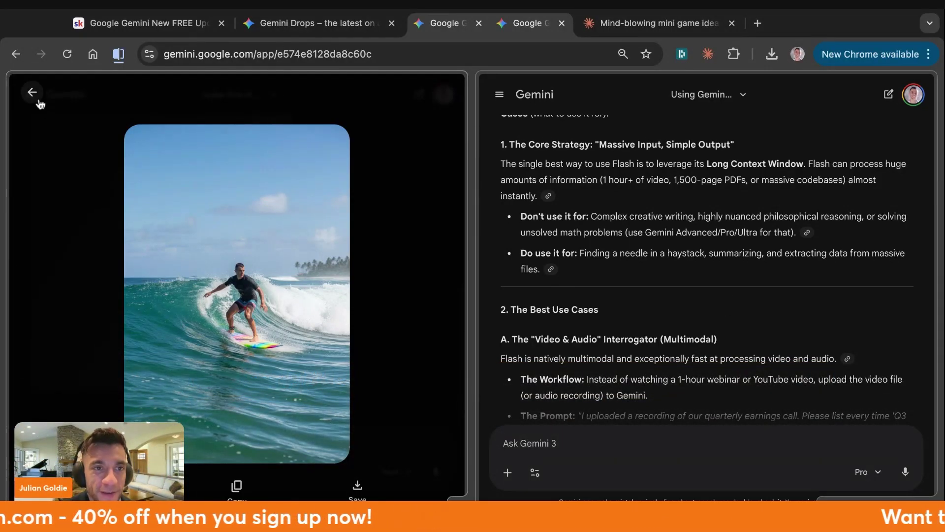
Start a new chat in both the Fast and Pro panes and enable Canvas for the Pro chat
{"action": "left_click", "coordinate": [419, 93]}
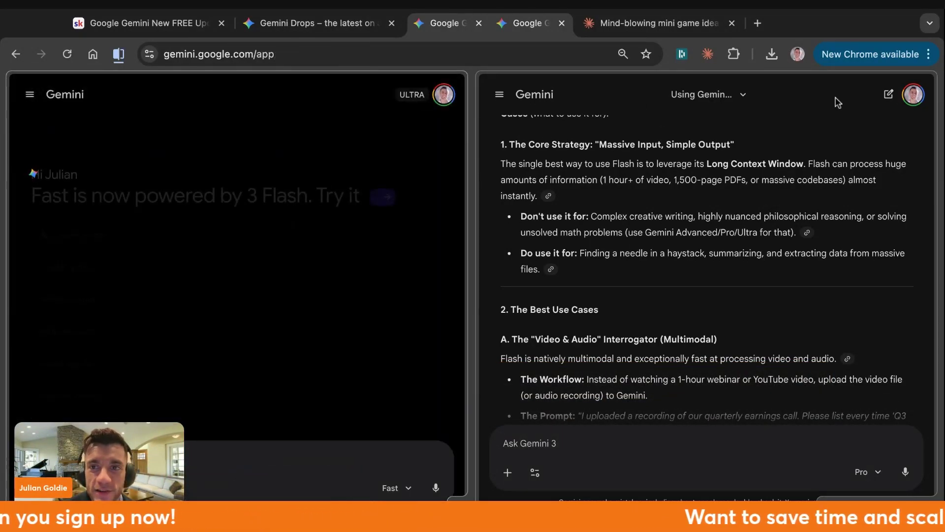
{"action": "left_click", "coordinate": [888, 93]}
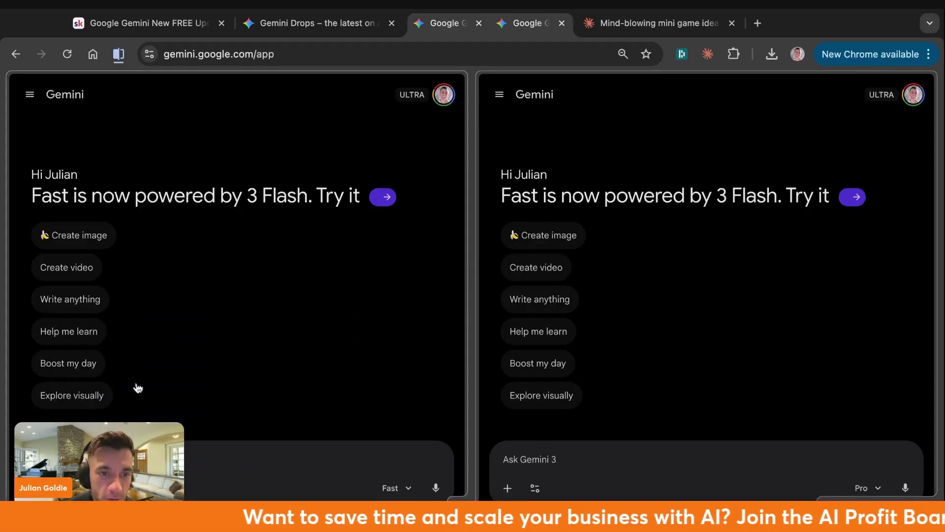
{"action": "left_click", "coordinate": [545, 486]}
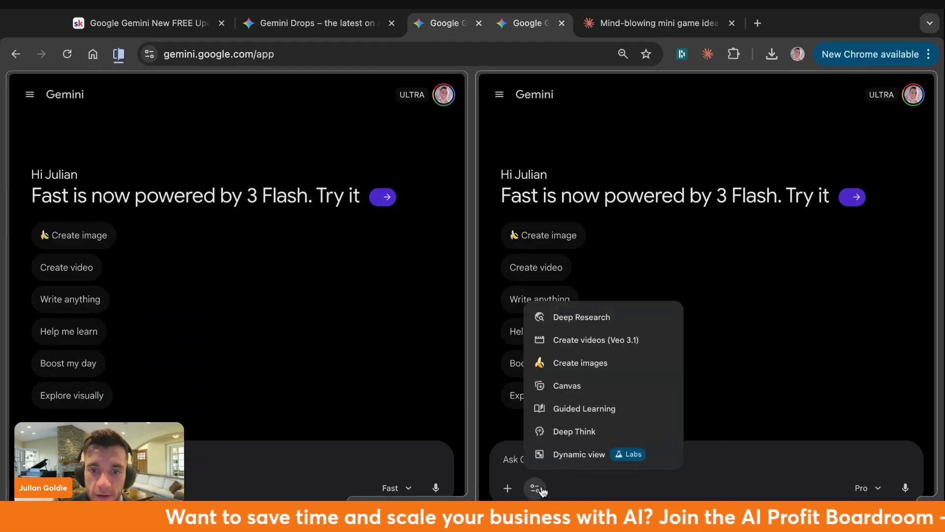
{"action": "left_click", "coordinate": [613, 388]}
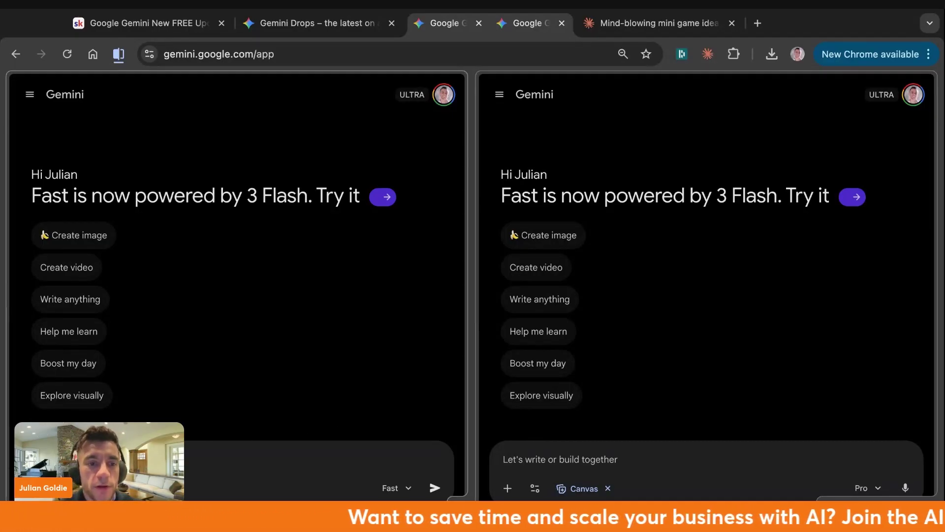
Submit the prompt "create a ps5 controller in html" in both the Pro and the Fast chats
{"action": "left_click", "coordinate": [547, 453]}
{"action": "type", "text": "create a ps5 controller in html"}
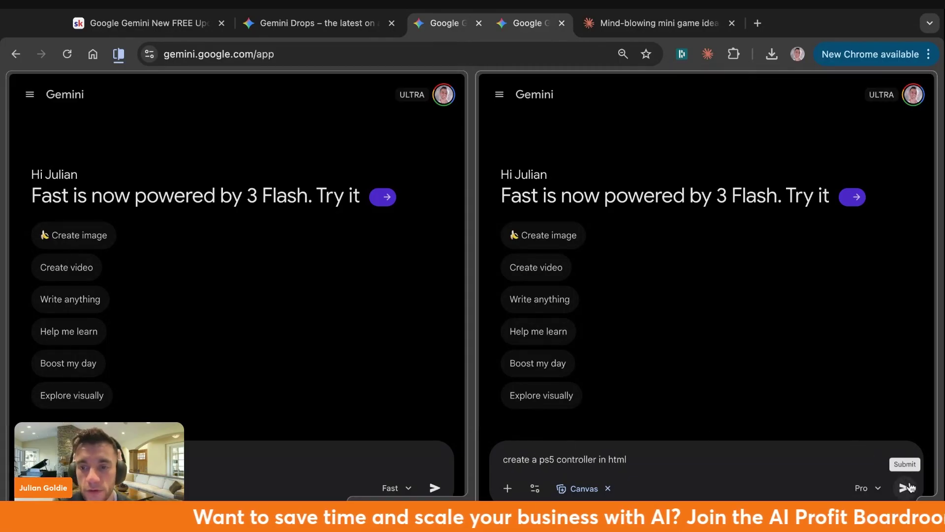
{"action": "left_click", "coordinate": [906, 486]}
{"action": "left_click", "coordinate": [457, 483]}
{"action": "type", "text": "create a ps5 controller in html"}
{"action": "left_click", "coordinate": [434, 487]}
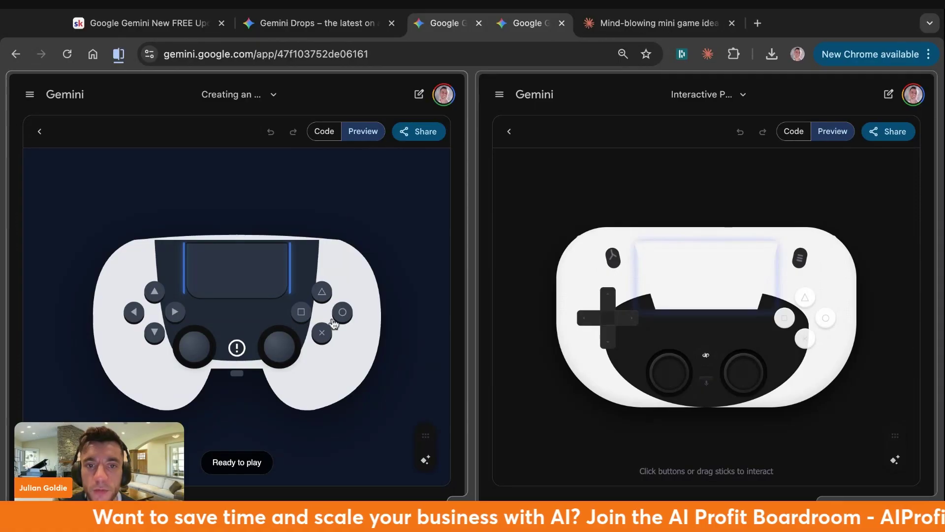
Test the face buttons, touchpad, joysticks and down arrow of the Fast model's PS5 controller preview
{"action": "left_click", "coordinate": [343, 320]}
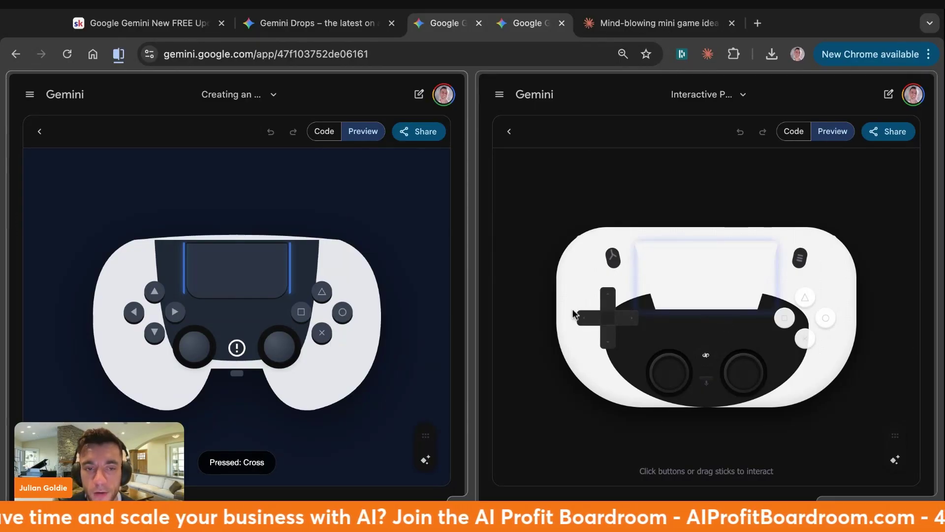
{"action": "left_click", "coordinate": [299, 317]}
{"action": "left_click", "coordinate": [237, 269]}
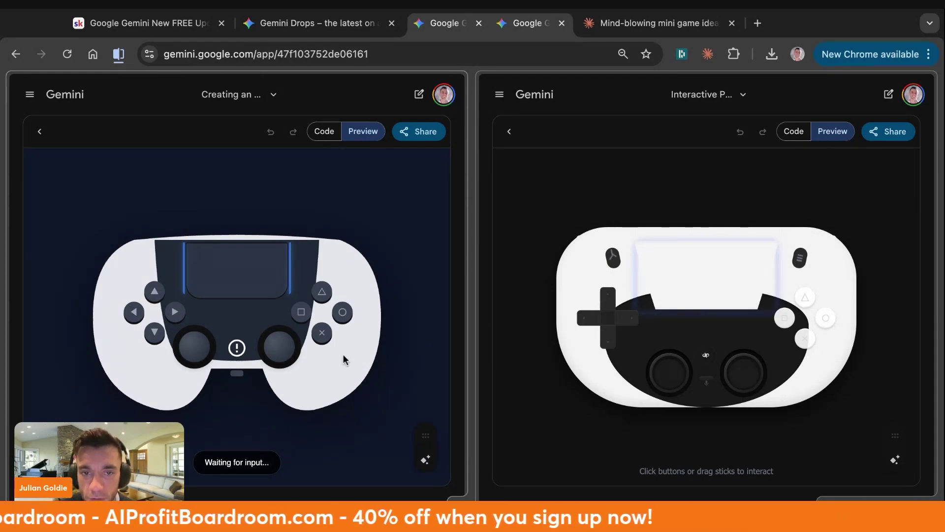
{"action": "left_click", "coordinate": [555, 227]}
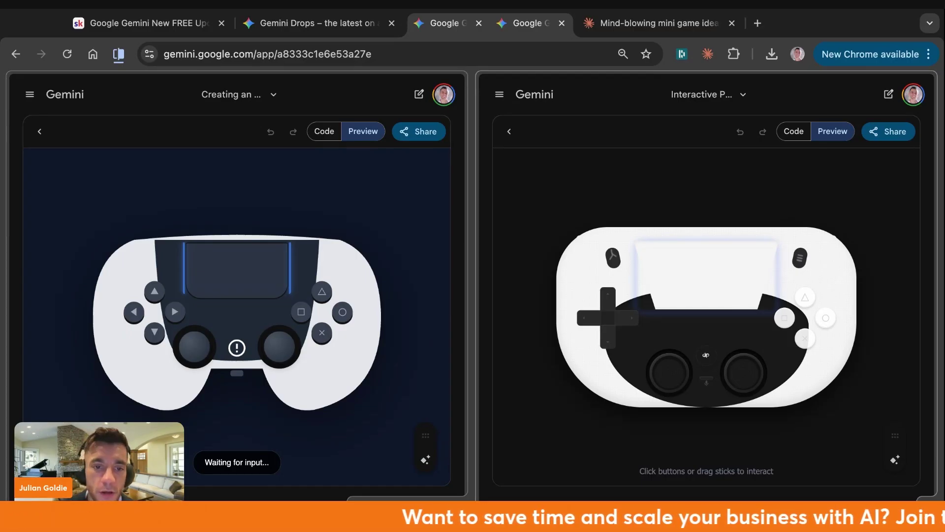
{"action": "left_click", "coordinate": [288, 351]}
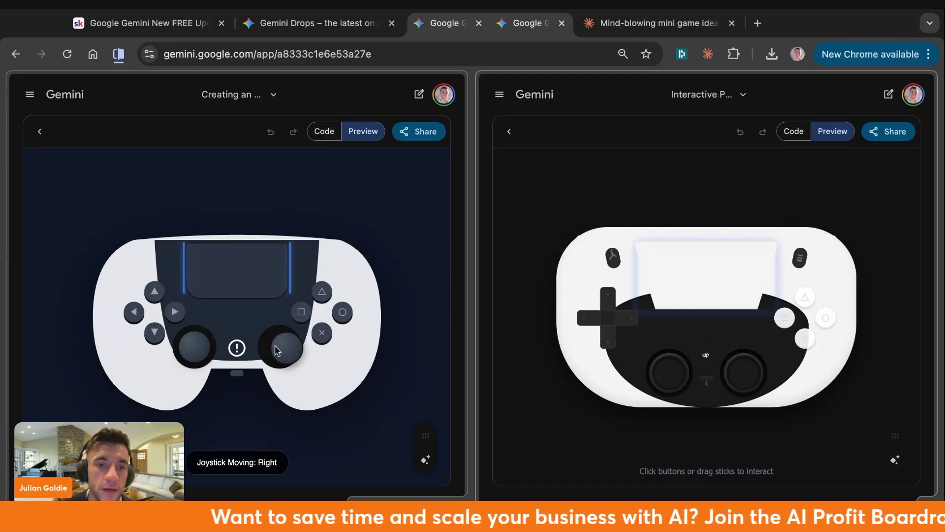
{"action": "left_click", "coordinate": [199, 343]}
{"action": "left_click", "coordinate": [156, 331]}
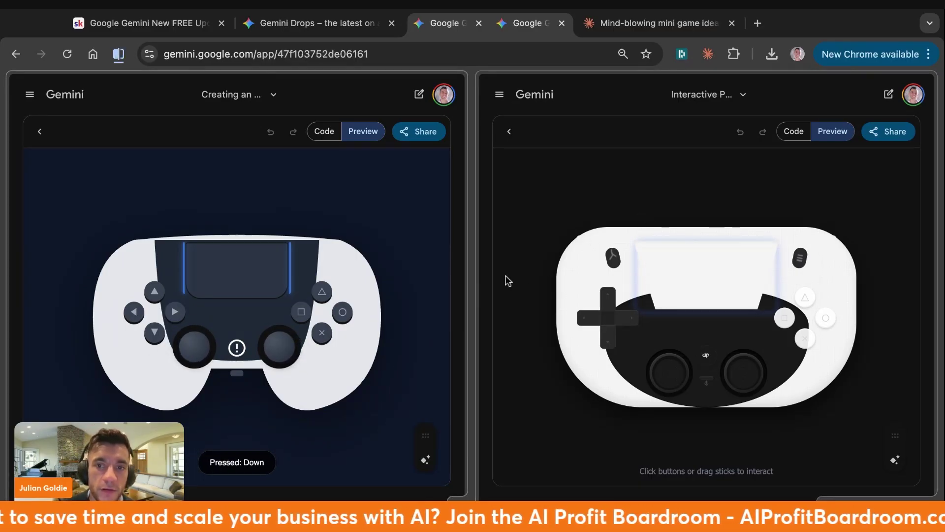
{"action": "left_click", "coordinate": [331, 297]}
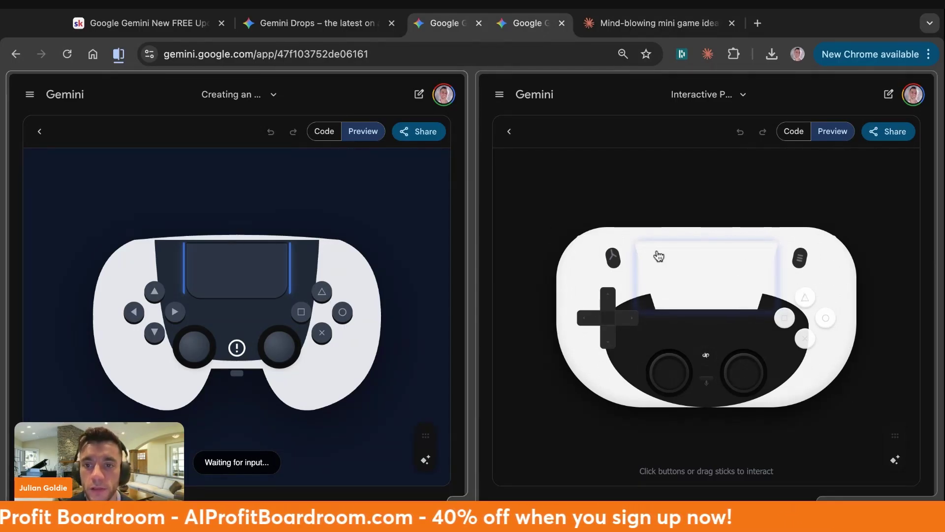
Try the circle button, directional pad and joystick of the Pro model's controller against the Fast version's touchpad
{"action": "left_click", "coordinate": [825, 317]}
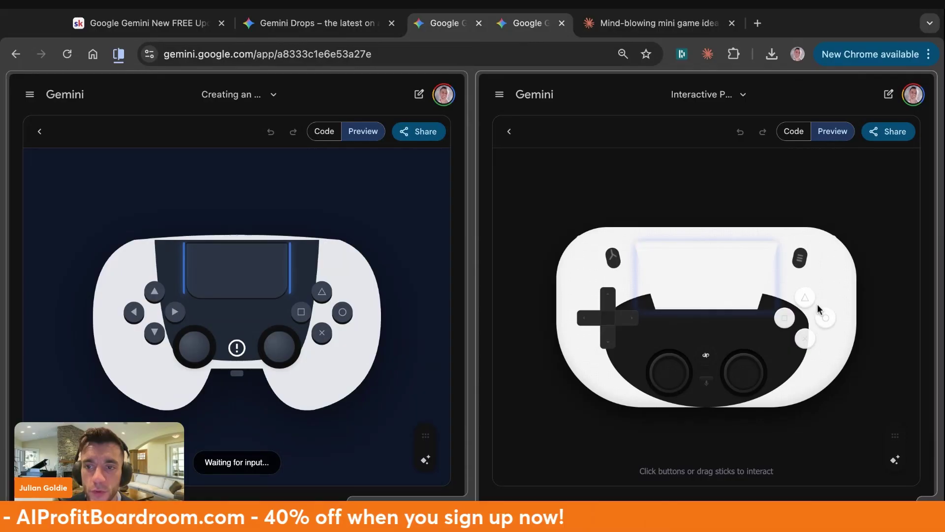
{"action": "left_click", "coordinate": [201, 310]}
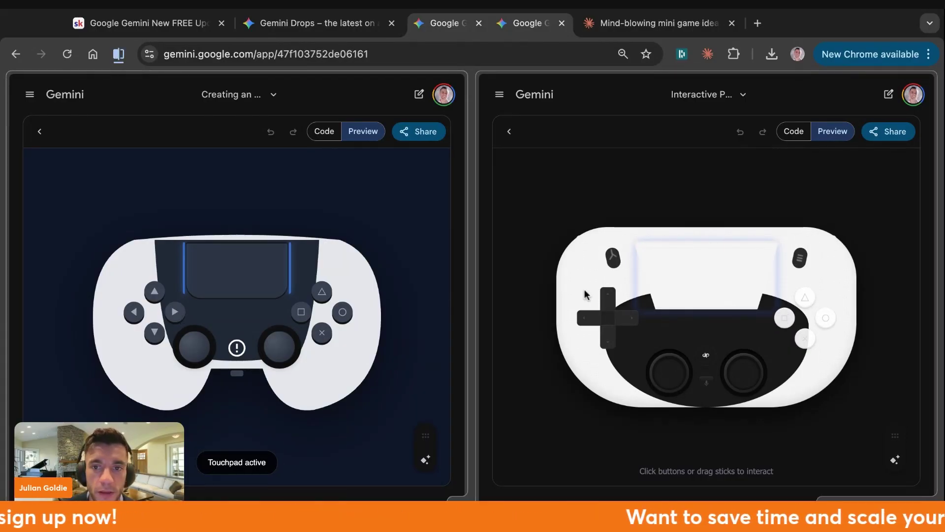
{"action": "left_click", "coordinate": [606, 298]}
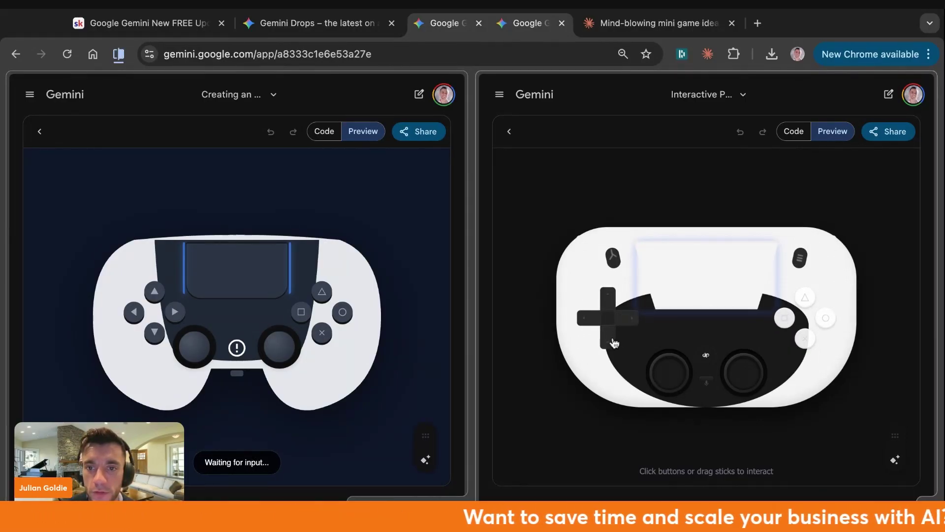
{"action": "left_click_drag", "start_coordinate": [729, 372], "coordinate": [782, 354]}
Move both joysticks on the Fast model's controller and try its circle and triangle buttons
{"action": "left_click", "coordinate": [231, 335]}
{"action": "key", "text": "a"}
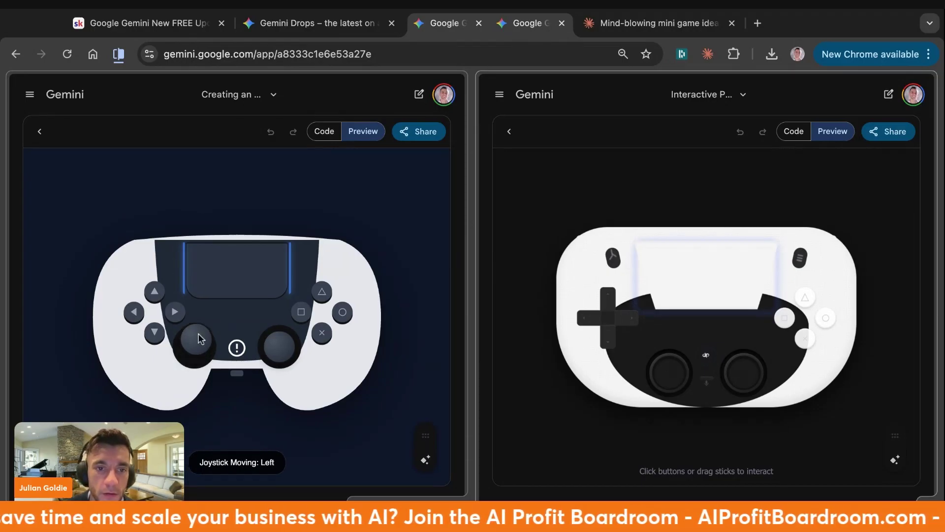
{"action": "left_click_drag", "start_coordinate": [196, 348], "coordinate": [193, 359]}
{"action": "left_click_drag", "start_coordinate": [284, 350], "coordinate": [306, 338]}
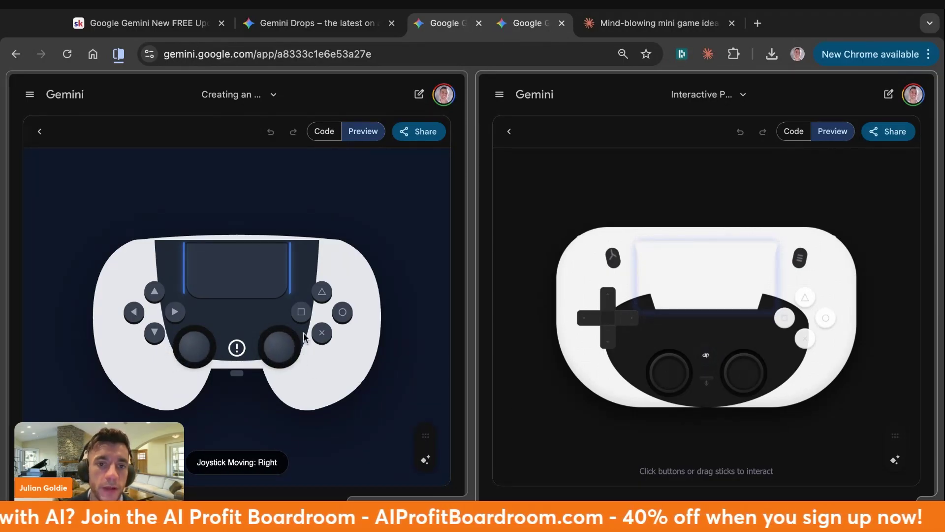
{"action": "left_click", "coordinate": [342, 314]}
{"action": "left_click", "coordinate": [322, 297]}
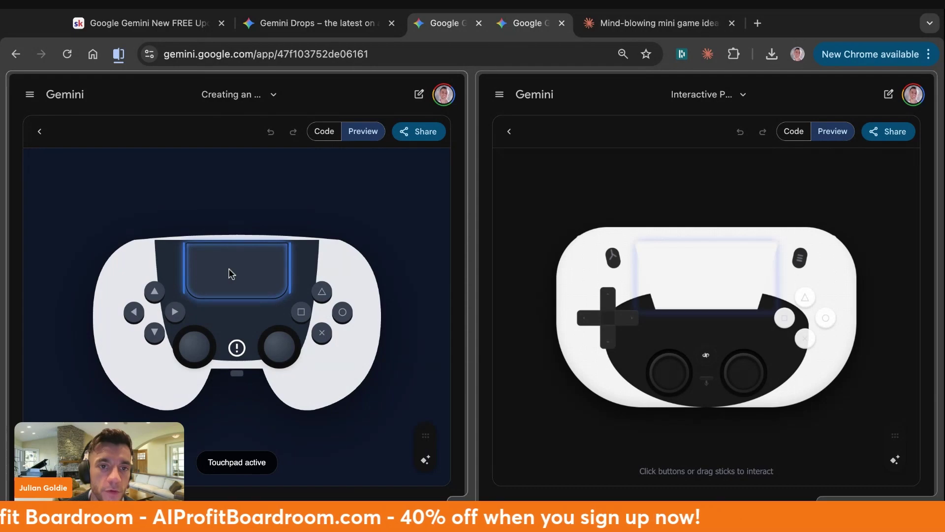
Test all four direction buttons and the touchpad on the Fast model's controller
{"action": "left_click", "coordinate": [174, 311]}
{"action": "left_click", "coordinate": [268, 265]}
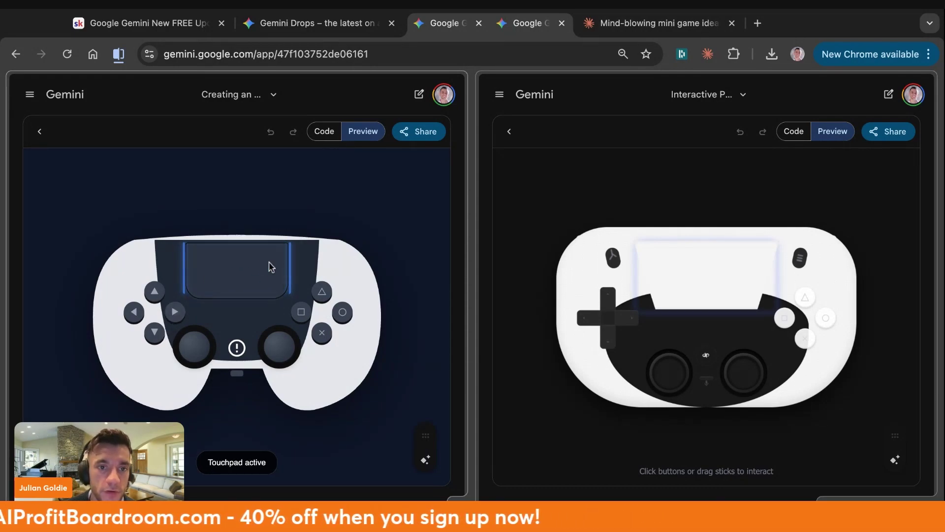
{"action": "left_click", "coordinate": [154, 291]}
{"action": "left_click", "coordinate": [154, 332]}
{"action": "left_click", "coordinate": [133, 312]}
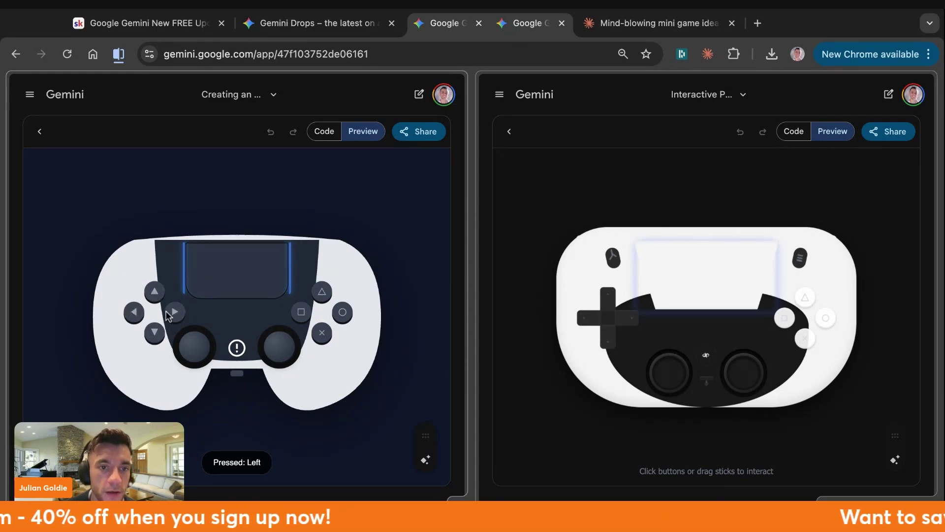
{"action": "left_click", "coordinate": [155, 333]}
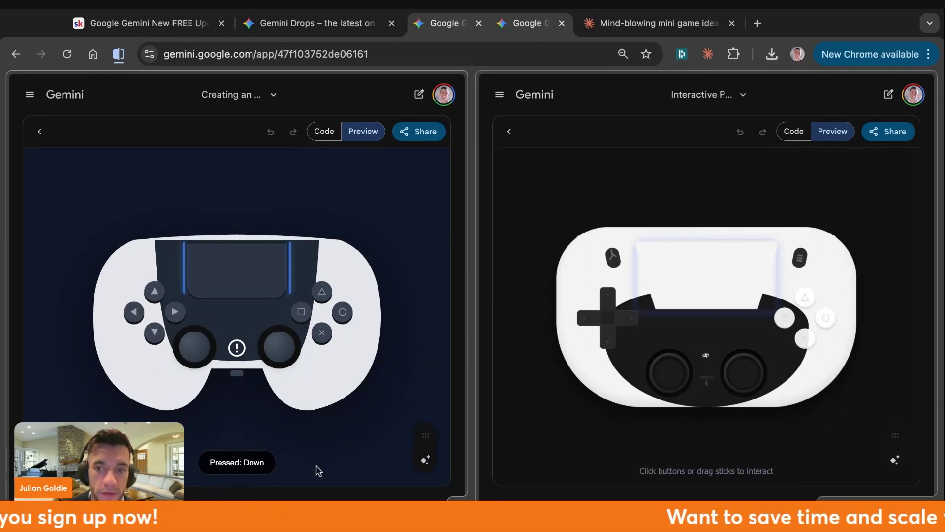
Compare the Pro controller's joystick, square and cross buttons with the Fast controller's joystick, right arrow and touchpad
{"action": "left_click", "coordinate": [681, 382]}
{"action": "left_click", "coordinate": [788, 323]}
{"action": "left_click", "coordinate": [802, 336]}
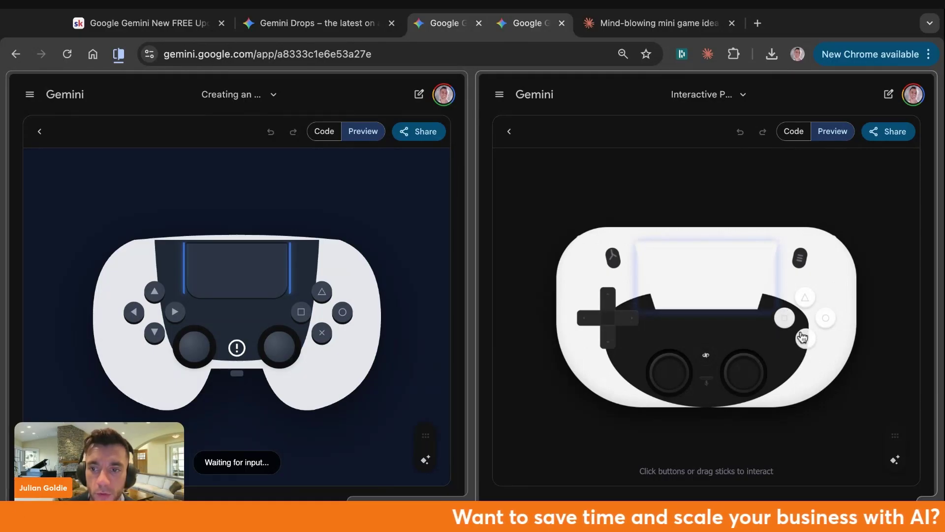
{"action": "left_click_drag", "start_coordinate": [279, 347], "coordinate": [310, 367]}
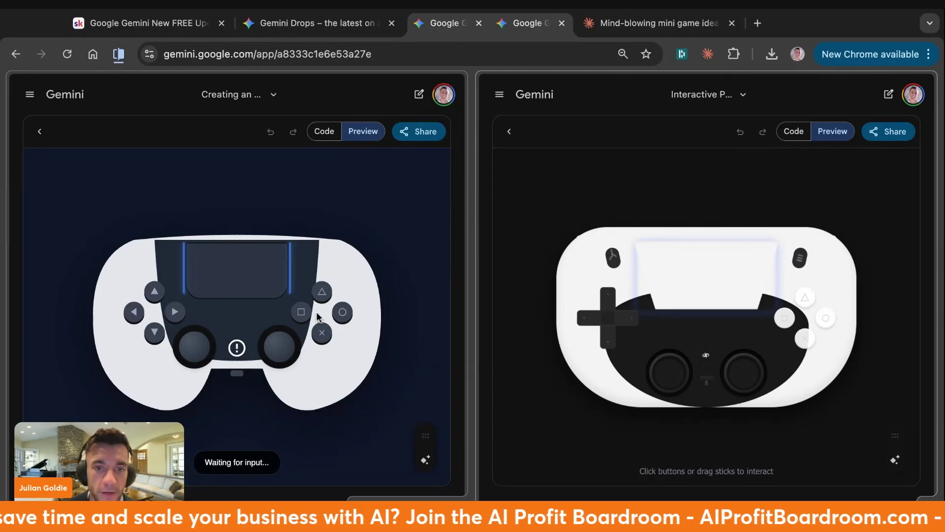
{"action": "left_click", "coordinate": [175, 312]}
{"action": "left_click", "coordinate": [231, 276]}
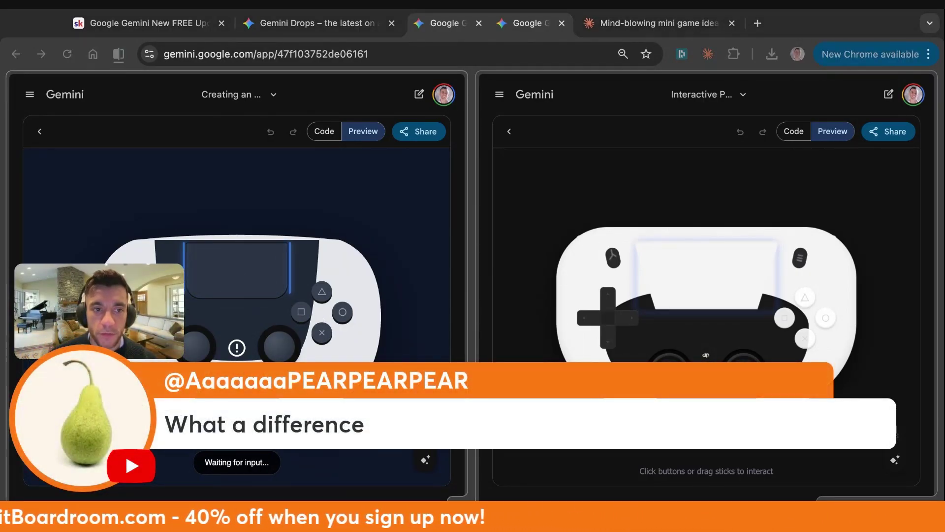
{"action": "left_click", "coordinate": [686, 395]}
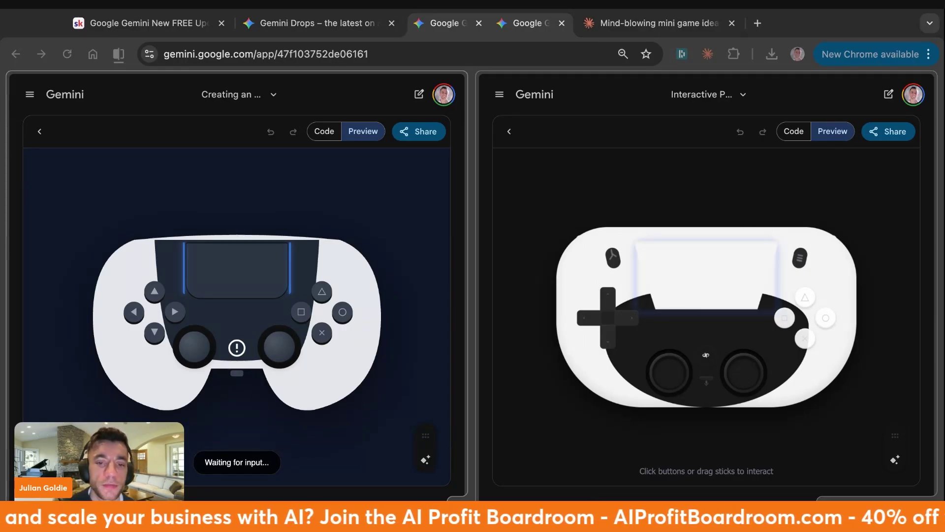
Open openrouter.ai in a new browser tab
{"action": "key", "text": "ctrl+t"}
{"action": "type", "text": "openrouter.ai/?"}
{"action": "key", "text": "Return"}
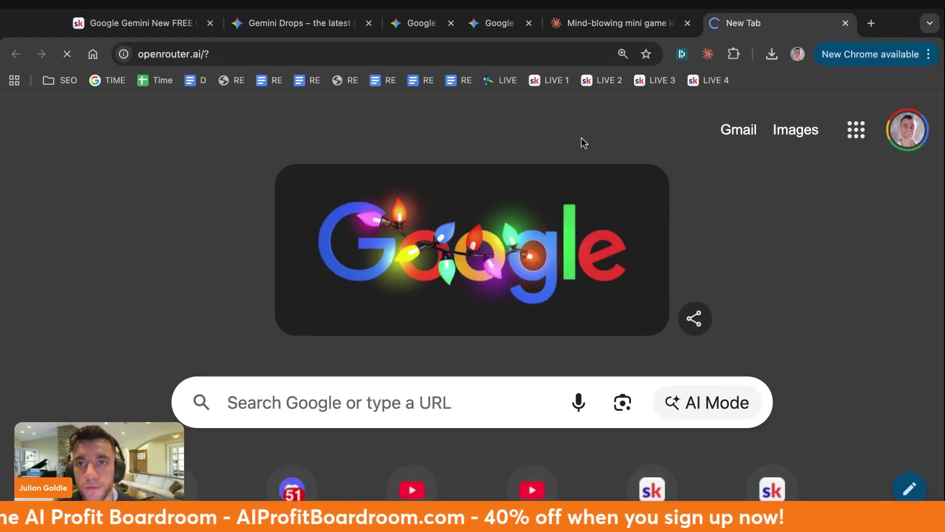
Find Gemini 3 Flash Preview in the OpenRouter models list and set up a comparison with Gemini 3 Pro Preview
{"action": "left_click", "coordinate": [632, 125]}
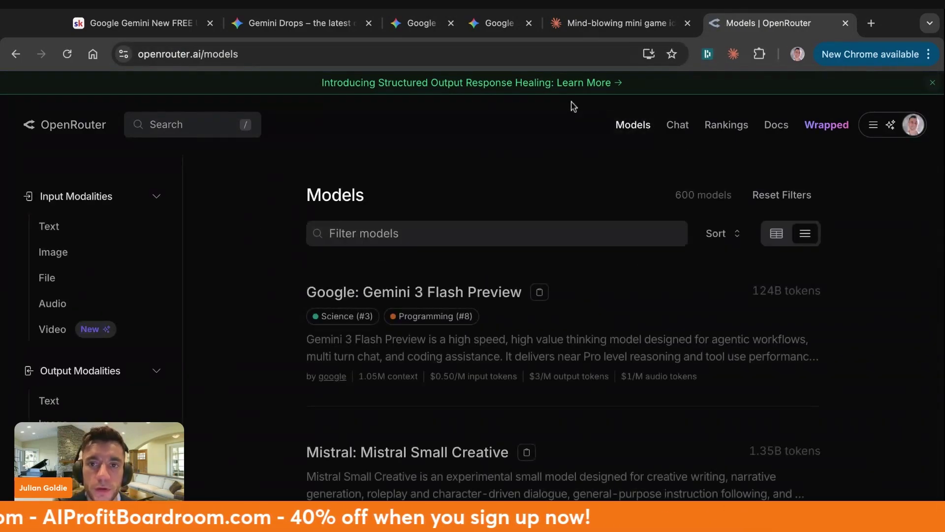
{"action": "left_click", "coordinate": [443, 294]}
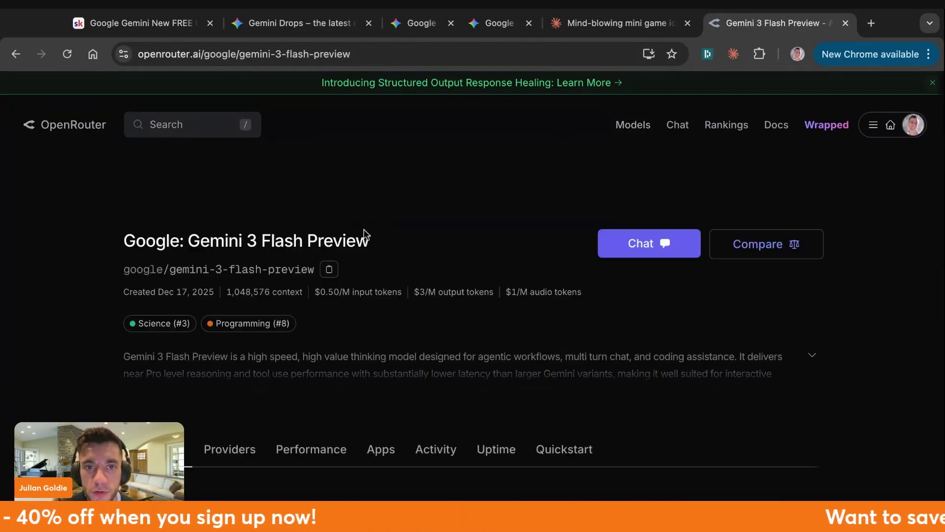
{"action": "left_click", "coordinate": [761, 244]}
{"action": "left_click", "coordinate": [285, 281]}
{"action": "left_click", "coordinate": [466, 162]}
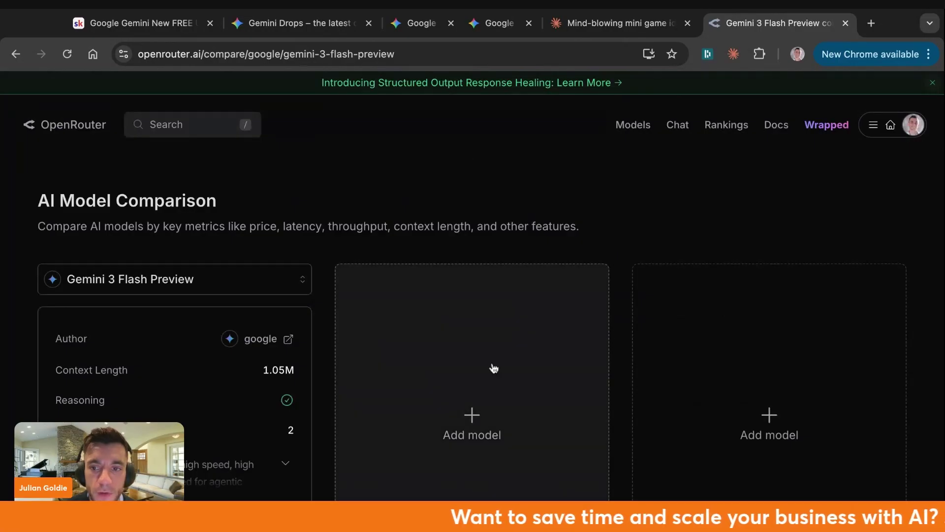
{"action": "left_click", "coordinate": [492, 367]}
{"action": "left_click", "coordinate": [418, 247]}
Examine the activity and pricing sections of the Flash and Pro comparison, checking back on the two generated controllers
{"action": "scroll", "coordinate": [511, 386], "scroll_direction": "down", "scroll_amount": 5}
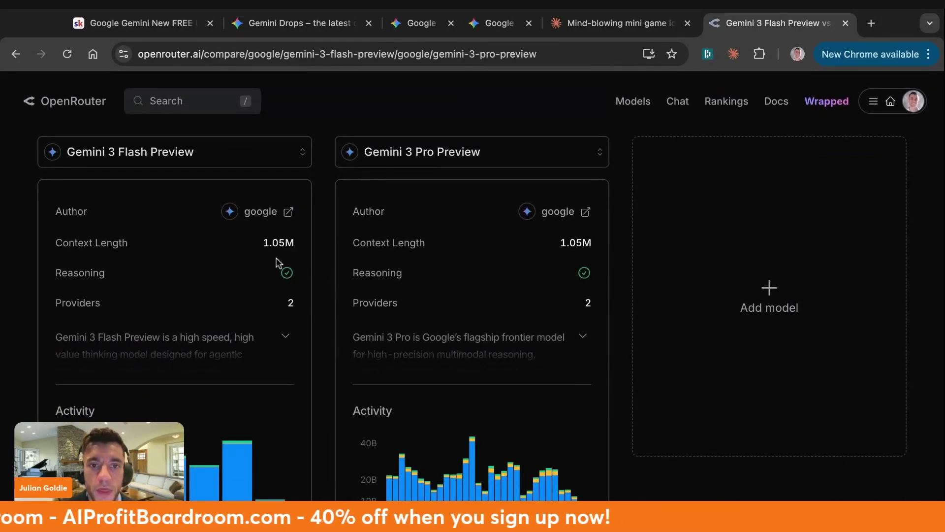
{"action": "scroll", "coordinate": [577, 281], "scroll_direction": "down", "scroll_amount": 4}
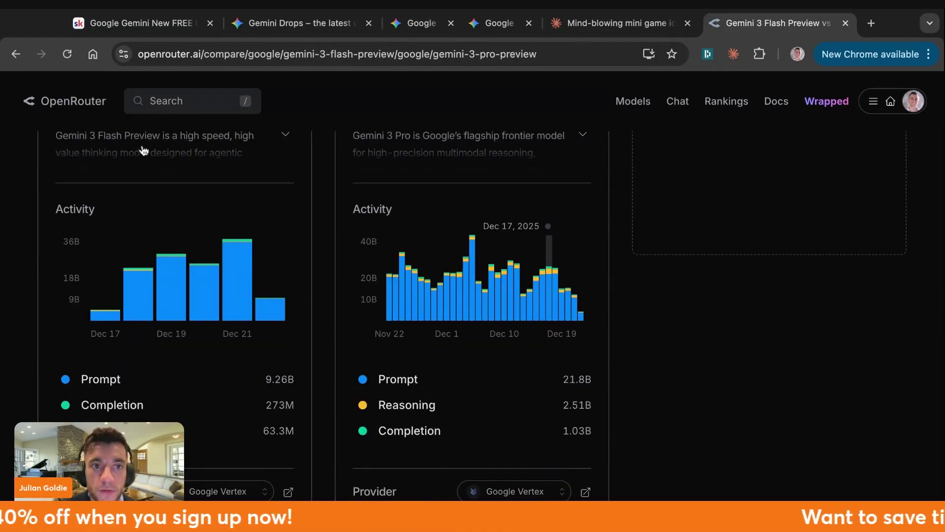
{"action": "left_click", "coordinate": [422, 23]}
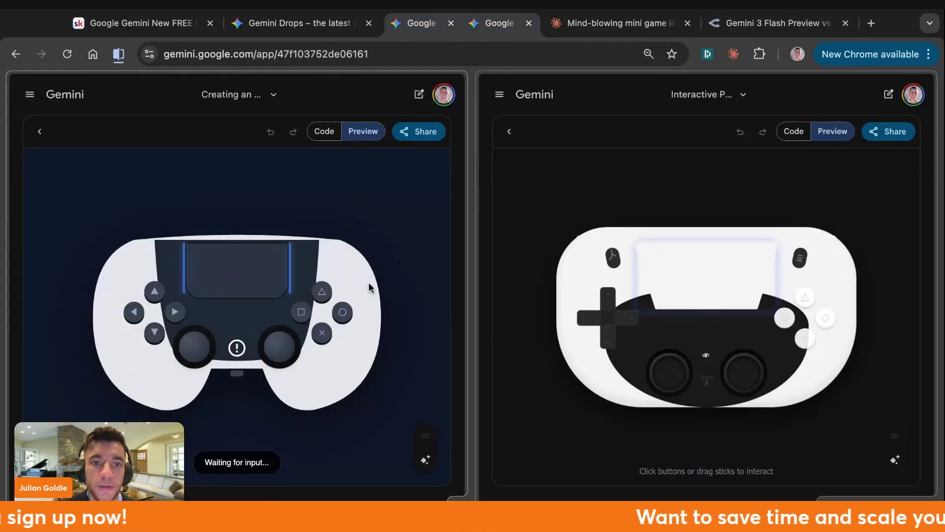
{"action": "left_click", "coordinate": [770, 23]}
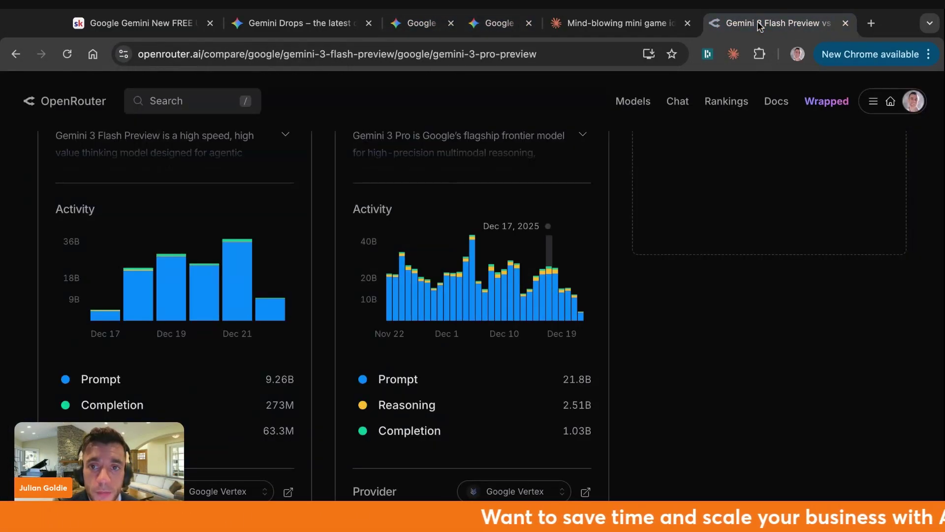
{"action": "scroll", "coordinate": [638, 375], "scroll_direction": "down", "scroll_amount": 6}
{"action": "scroll", "coordinate": [639, 375], "scroll_direction": "down", "scroll_amount": 2}
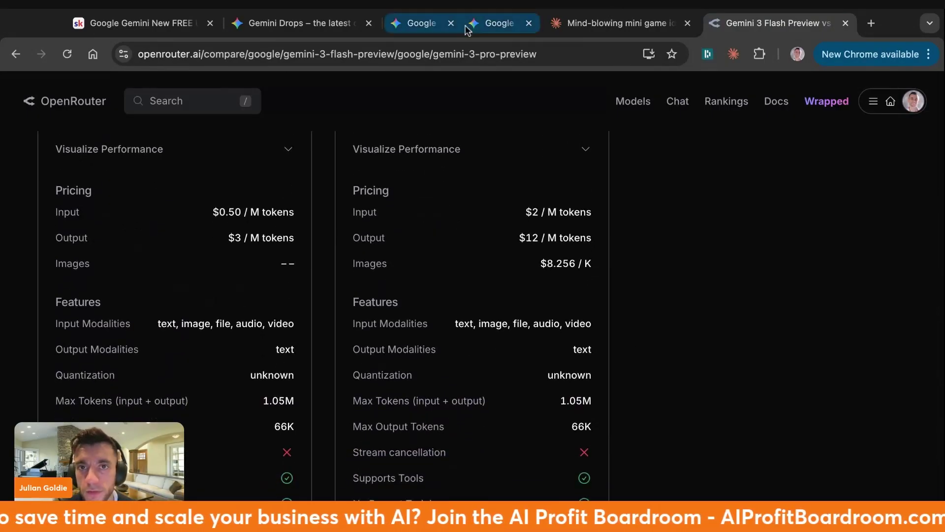
{"action": "left_click", "coordinate": [423, 24]}
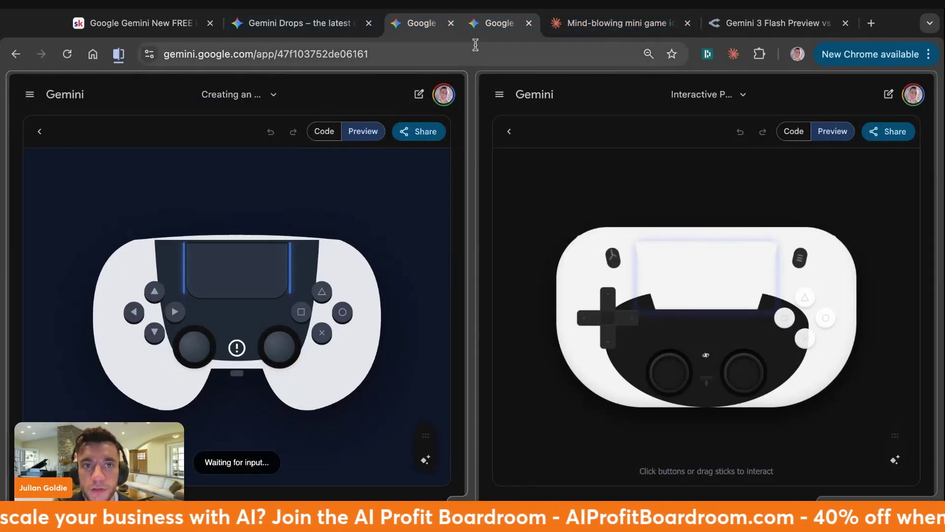
{"action": "left_click", "coordinate": [711, 22]}
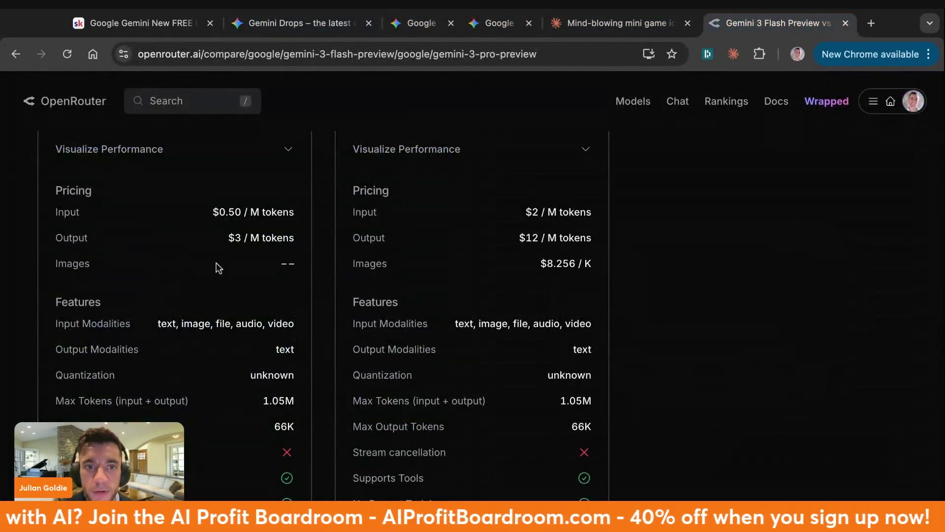
Compare the input token prices of Flash and Pro by highlighting them, and highlight Flash's output token price
{"action": "triple_click", "coordinate": [213, 213]}
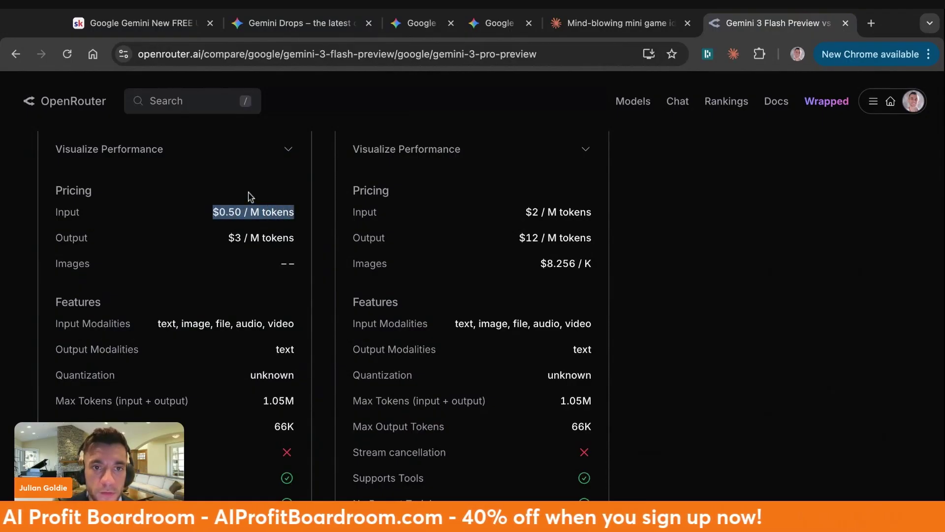
{"action": "triple_click", "coordinate": [505, 217]}
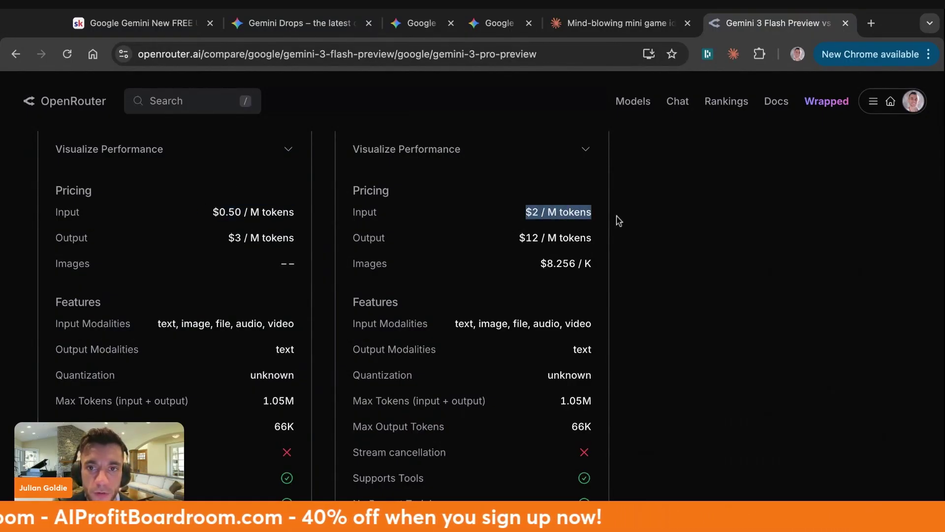
{"action": "left_click", "coordinate": [505, 209]}
{"action": "left_click_drag", "start_coordinate": [580, 212], "coordinate": [493, 211]}
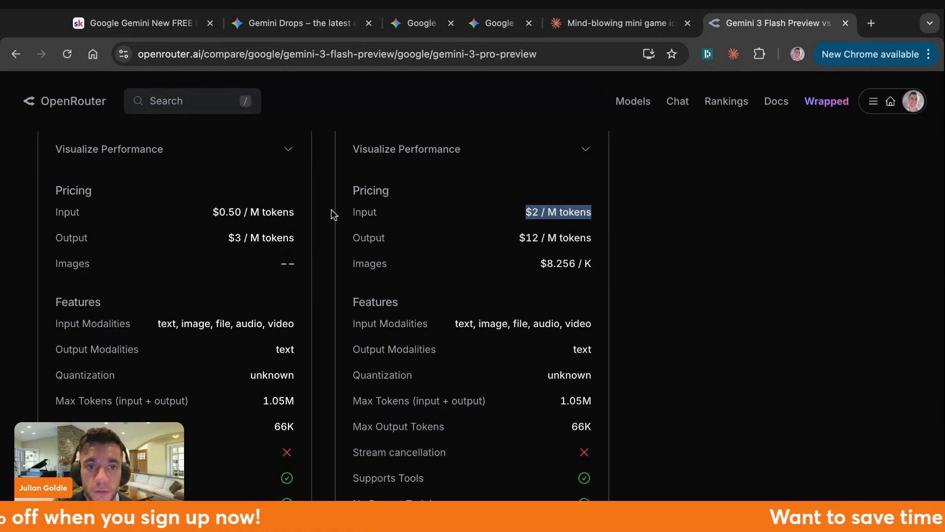
{"action": "double_click", "coordinate": [209, 215]}
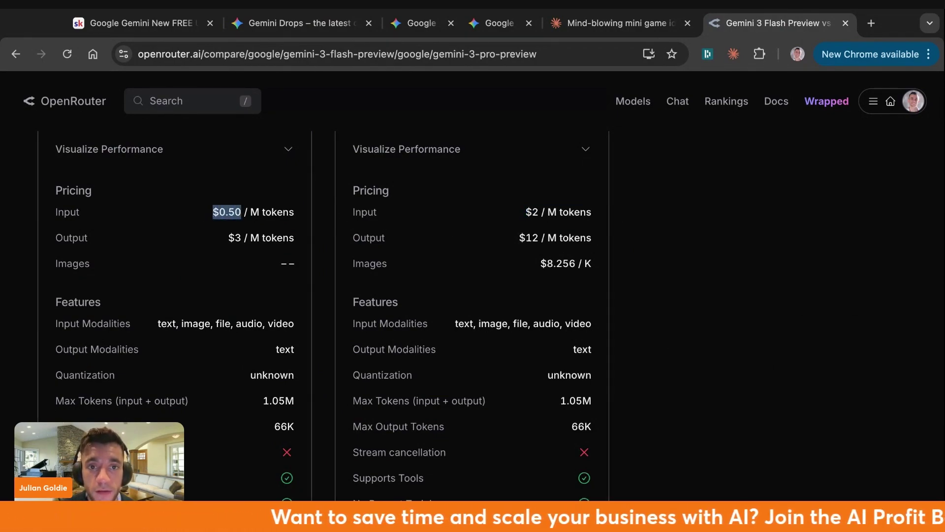
{"action": "left_click_drag", "start_coordinate": [242, 214], "coordinate": [202, 196]}
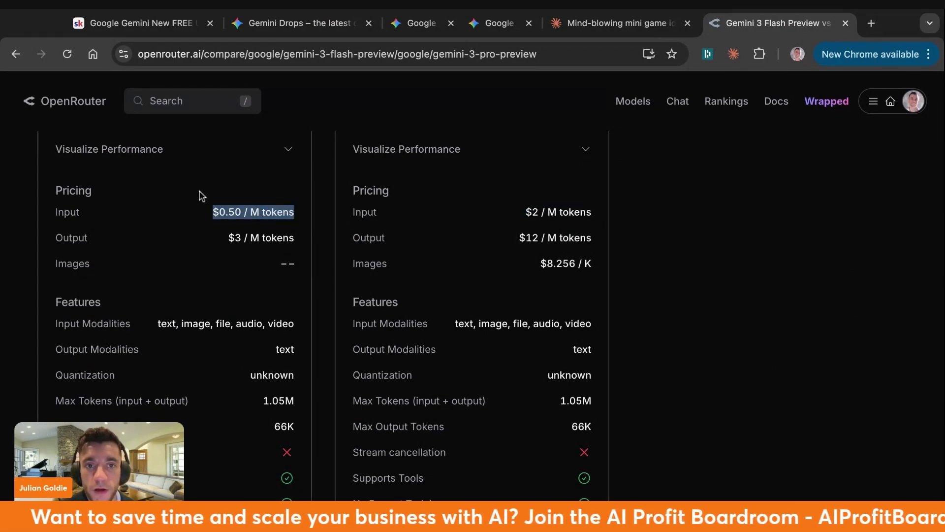
{"action": "left_click_drag", "start_coordinate": [203, 236], "coordinate": [283, 239]}
{"action": "scroll", "coordinate": [328, 312], "scroll_direction": "down", "scroll_amount": 2}
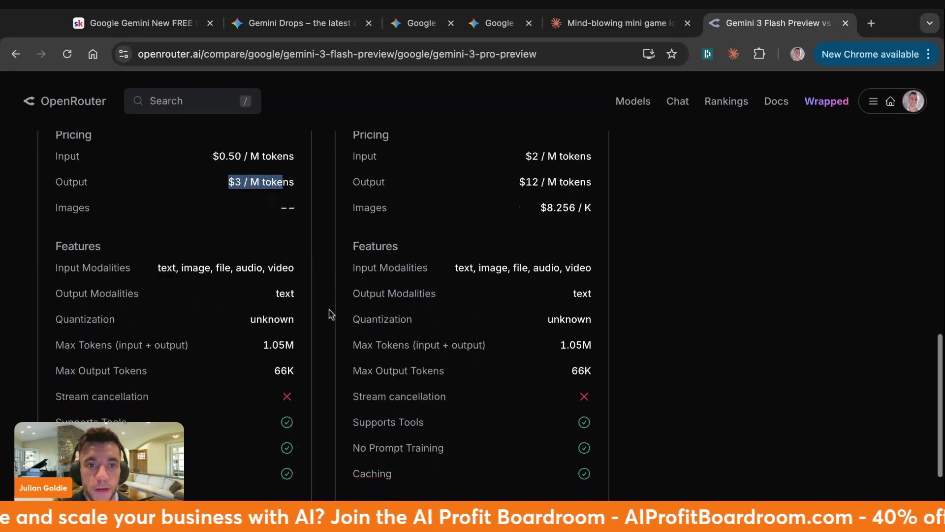
Highlight Flash's output modality and review the remaining features, pricing and latency of both models
{"action": "left_click_drag", "start_coordinate": [142, 251], "coordinate": [269, 284]}
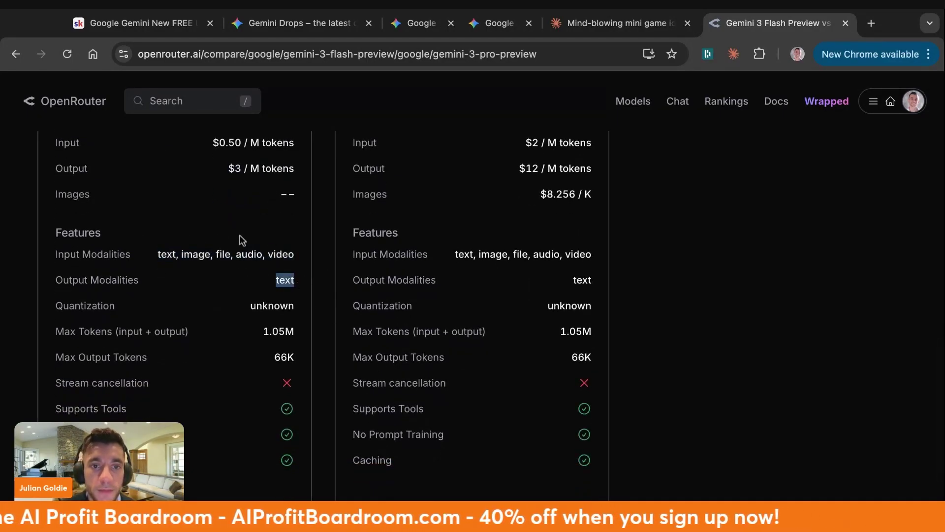
{"action": "scroll", "coordinate": [362, 258], "scroll_direction": "down", "scroll_amount": 2}
{"action": "scroll", "coordinate": [358, 246], "scroll_direction": "up", "scroll_amount": 10}
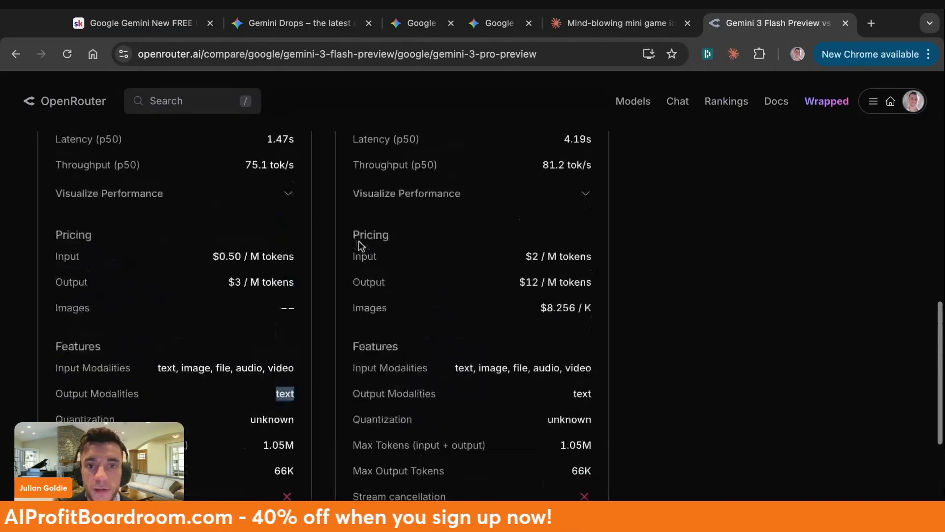
{"action": "scroll", "coordinate": [462, 235], "scroll_direction": "up", "scroll_amount": 6}
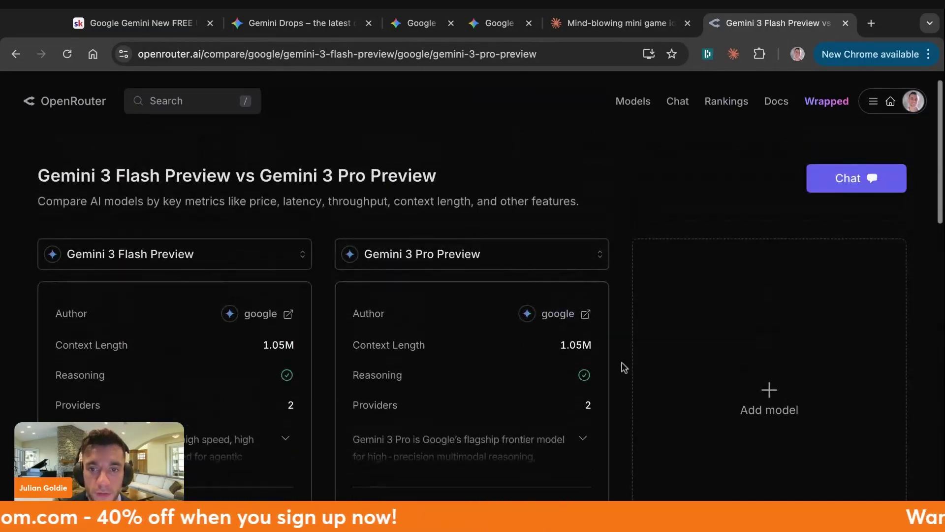
Return to the Gemini split view and test the cross, circle, triangle and square buttons on the Fast model's controller
{"action": "left_click", "coordinate": [439, 25]}
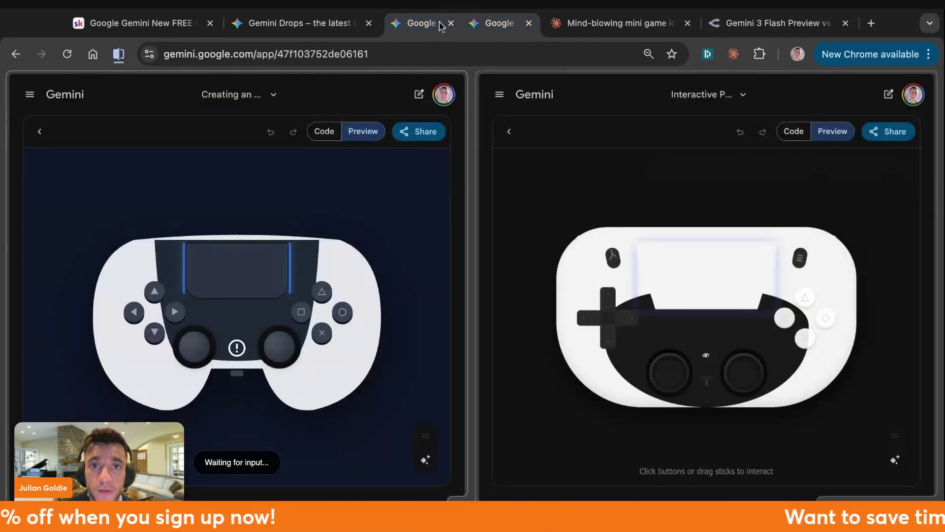
{"action": "left_click", "coordinate": [325, 332]}
{"action": "left_click", "coordinate": [342, 311]}
{"action": "left_click", "coordinate": [321, 292]}
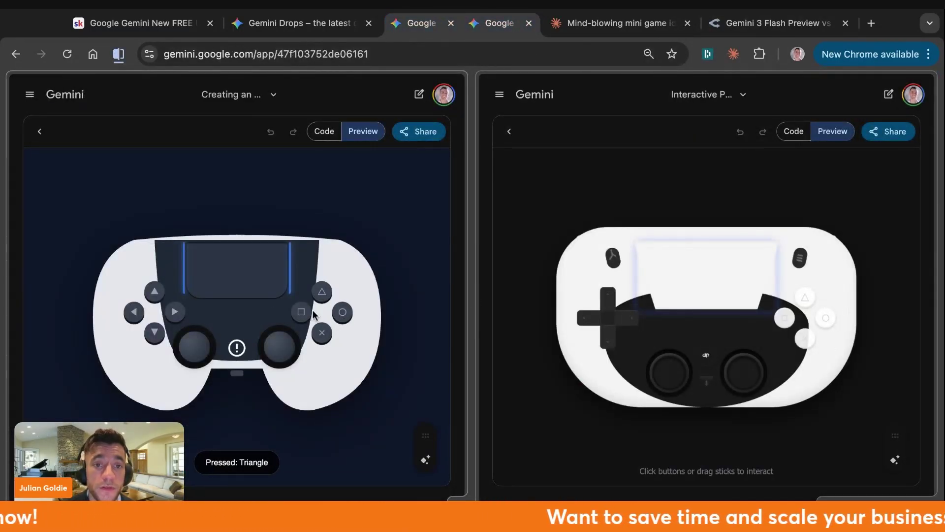
{"action": "left_click", "coordinate": [301, 312]}
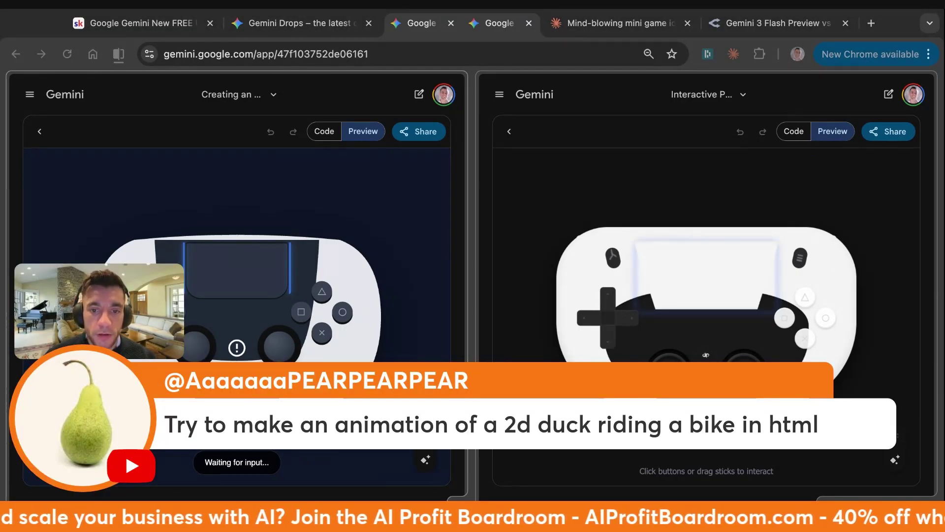
Start new Fast and Pro chats and send both the prompt "make an animation of a 2d duck riding a bike in html"
{"action": "left_click", "coordinate": [655, 419]}
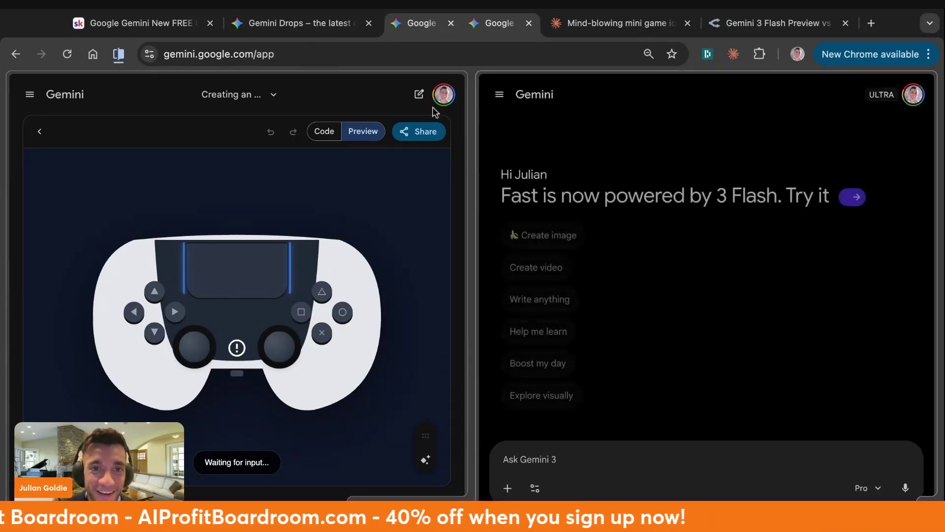
{"action": "left_click", "coordinate": [418, 95]}
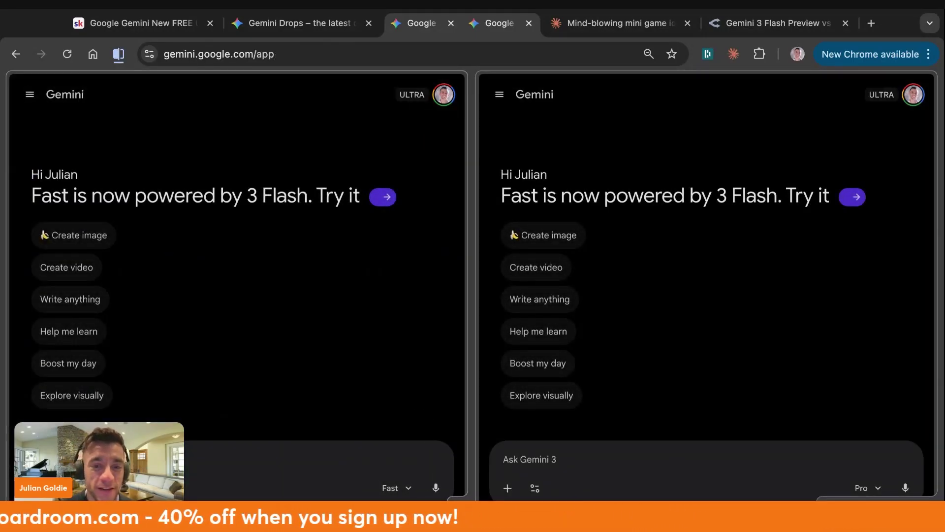
{"action": "key", "text": "super+Tab"}
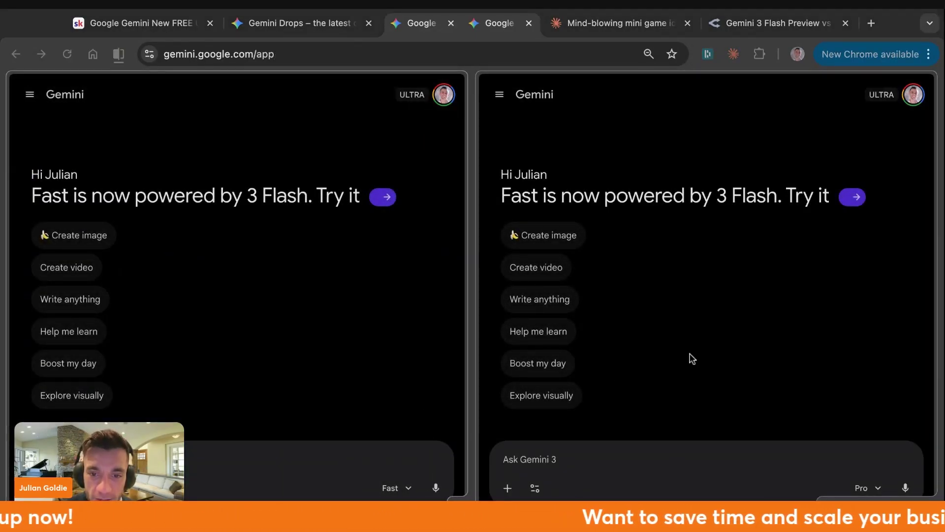
{"action": "key", "text": "super+Tab"}
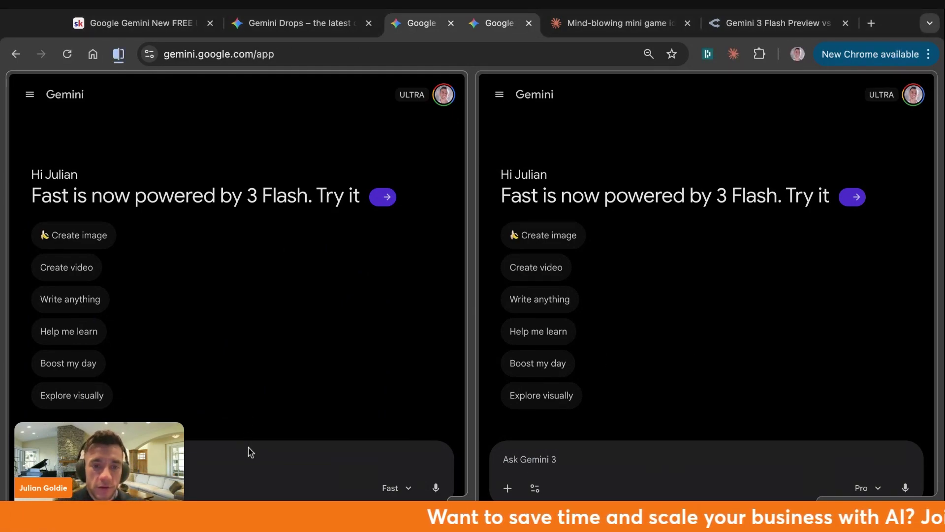
{"action": "type", "text": "html"}
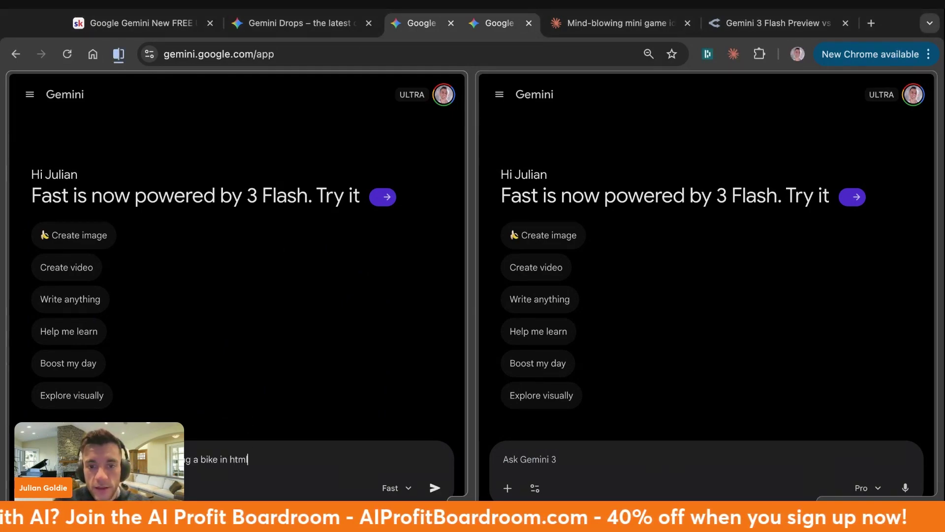
{"action": "key", "text": "Return"}
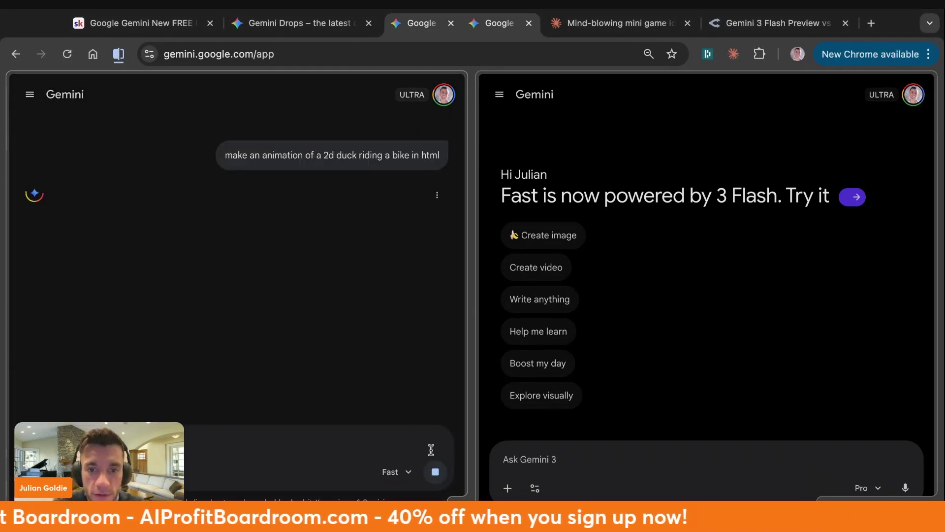
{"action": "left_click", "coordinate": [435, 471]}
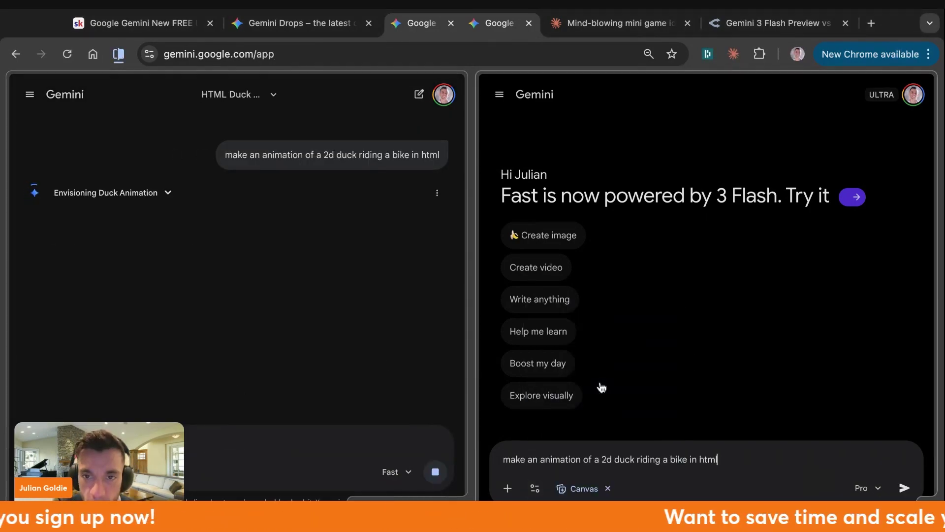
{"action": "key", "text": "Return"}
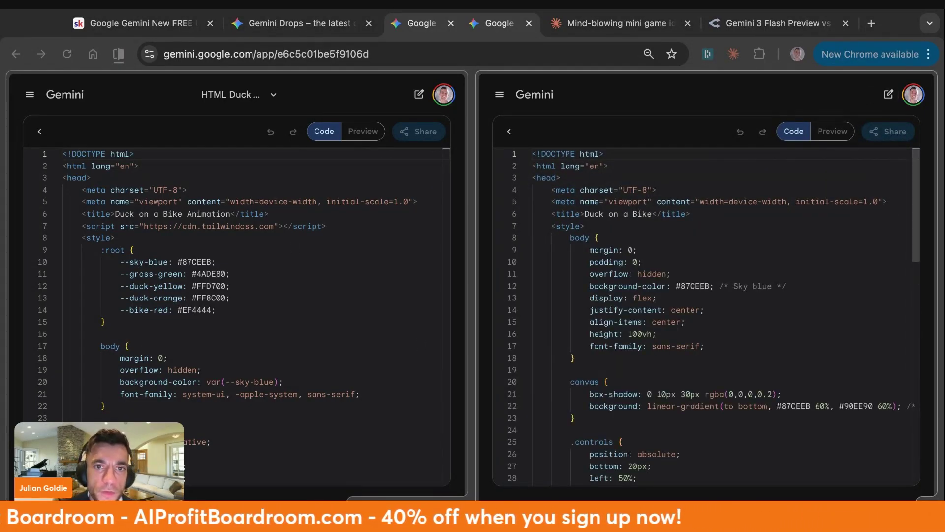
Compare the two duck animations, switching the Pro version to Turbo and trying its Pause control
{"action": "left_click", "coordinate": [660, 220]}
{"action": "left_click", "coordinate": [309, 360]}
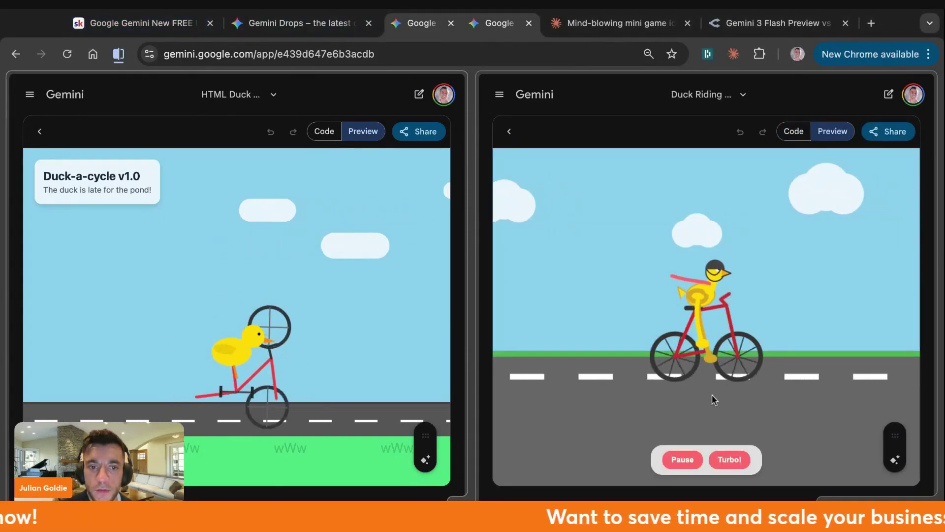
{"action": "left_click", "coordinate": [729, 459]}
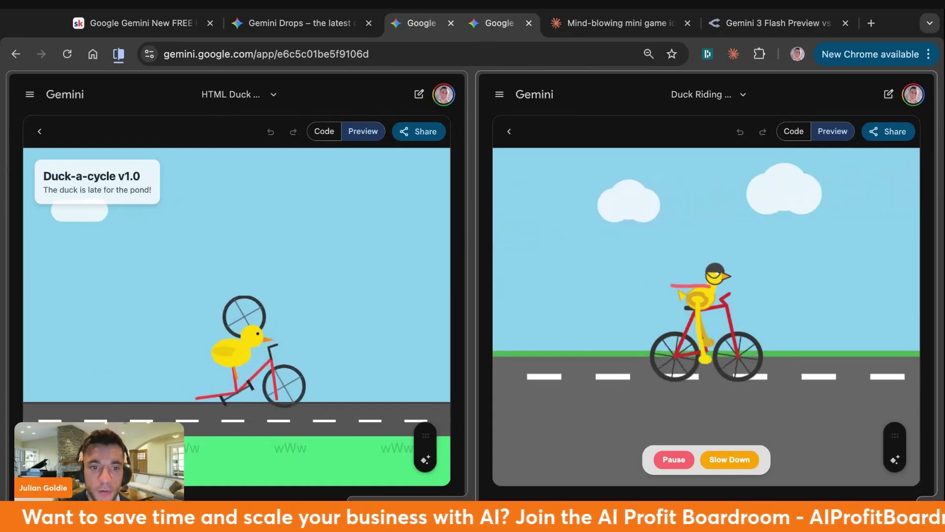
{"action": "left_click", "coordinate": [389, 385]}
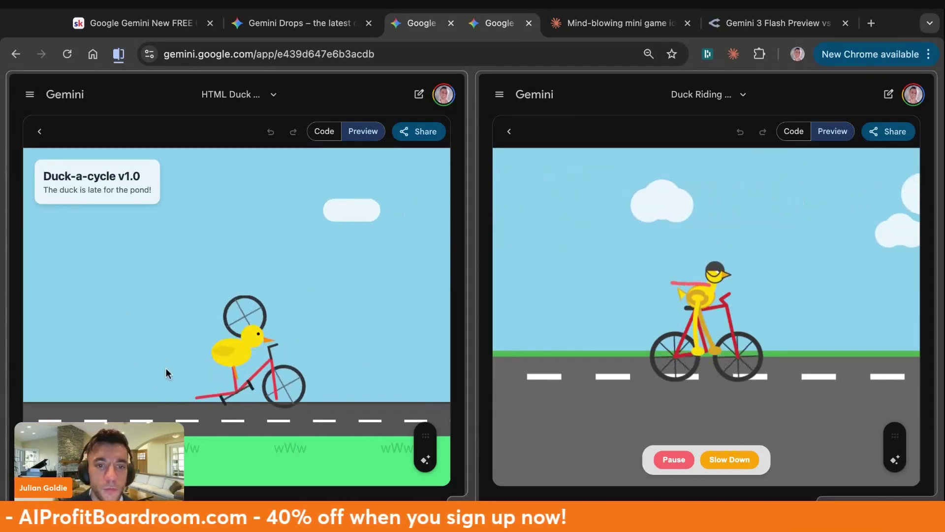
{"action": "left_click", "coordinate": [708, 291]}
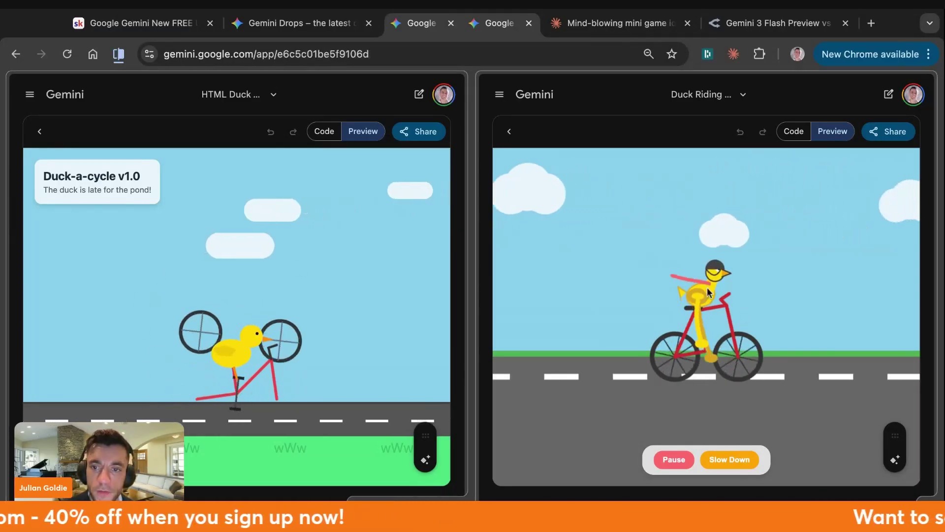
{"action": "left_click", "coordinate": [690, 465]}
{"action": "left_click", "coordinate": [691, 465]}
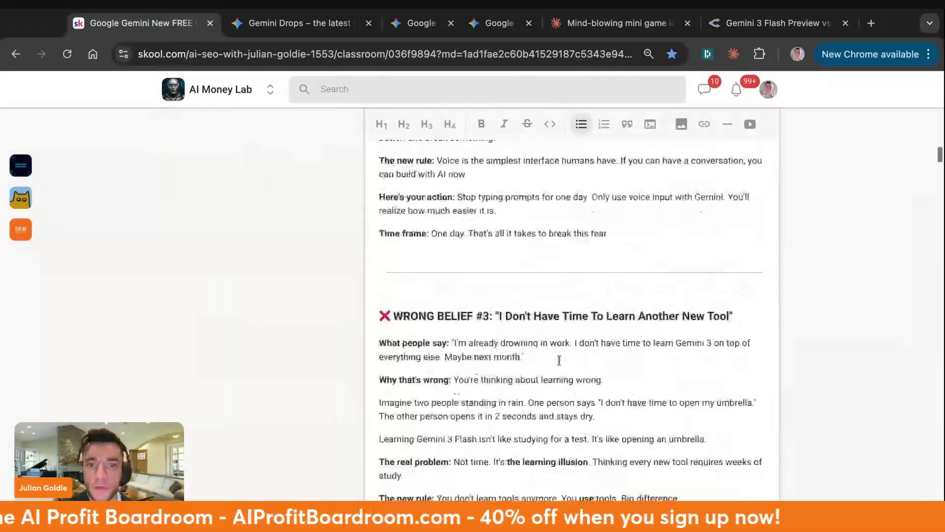
Switch to the Google Gemini guide in the AI Money Lab classroom and find Week 1 of its 30-day plan
{"action": "scroll", "coordinate": [559, 360], "scroll_direction": "down", "scroll_amount": 20}
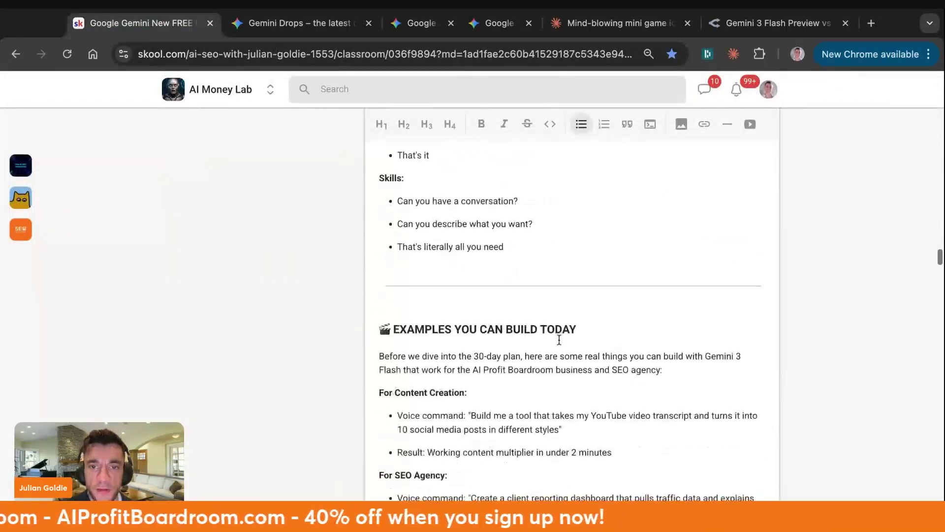
{"action": "scroll", "coordinate": [559, 339], "scroll_direction": "down", "scroll_amount": 20}
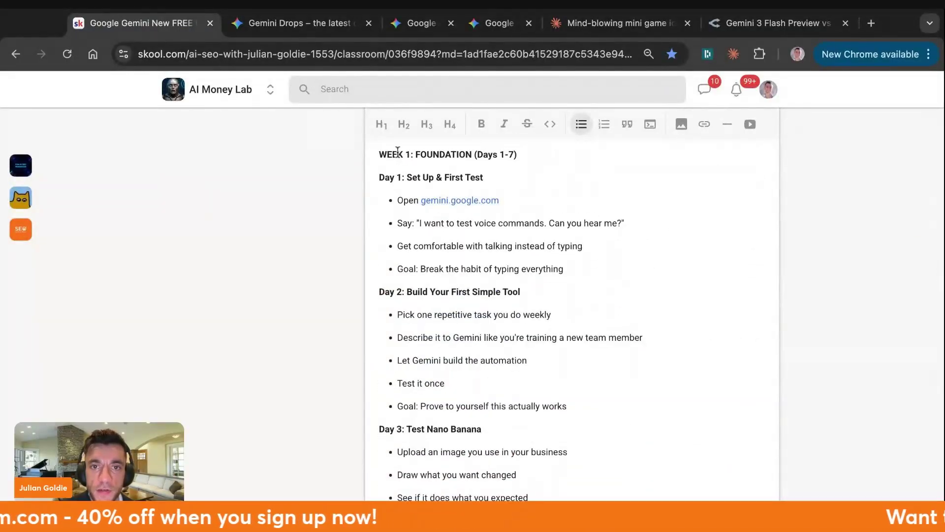
Read through the guide's 30-day plan from Day 1 of Week 1 to Day 30
{"action": "left_click_drag", "start_coordinate": [397, 152], "coordinate": [616, 297]}
{"action": "left_click", "coordinate": [617, 294]}
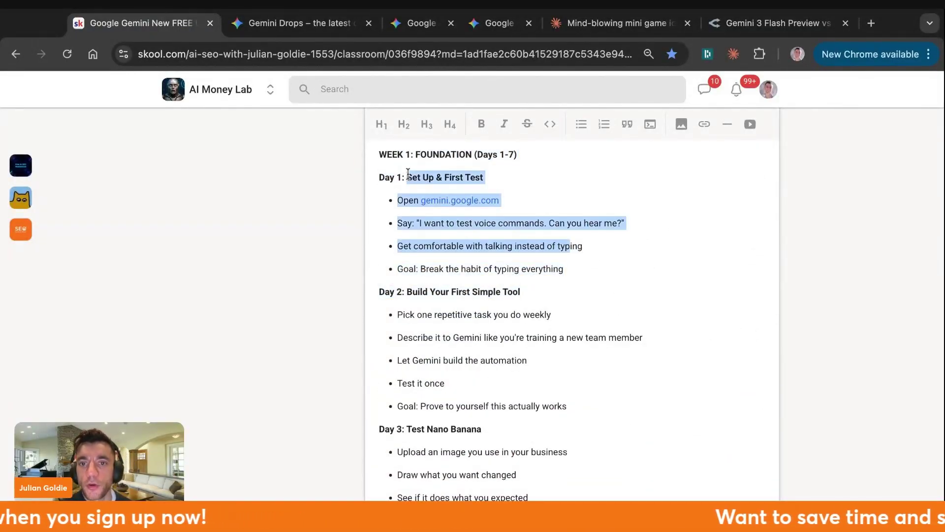
{"action": "left_click_drag", "start_coordinate": [408, 173], "coordinate": [585, 261]}
{"action": "scroll", "coordinate": [584, 262], "scroll_direction": "down", "scroll_amount": 7}
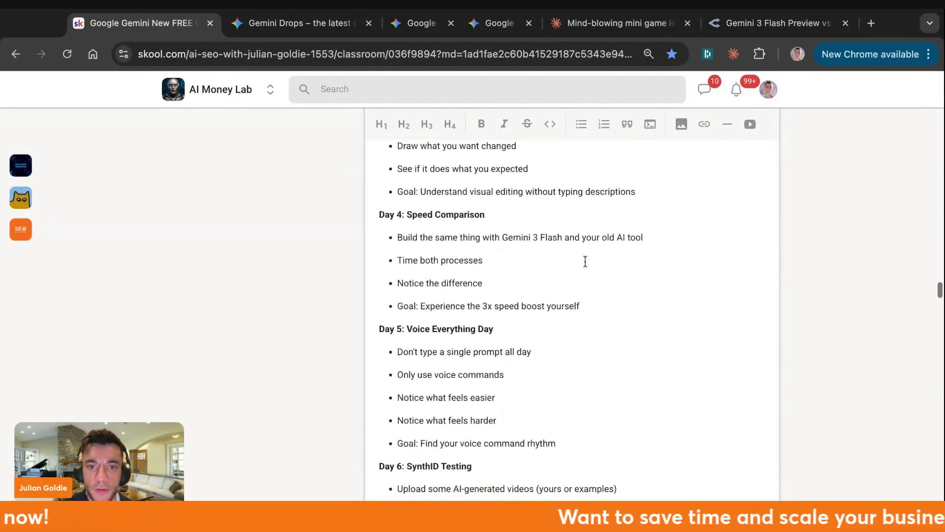
{"action": "scroll", "coordinate": [585, 261], "scroll_direction": "down", "scroll_amount": 20}
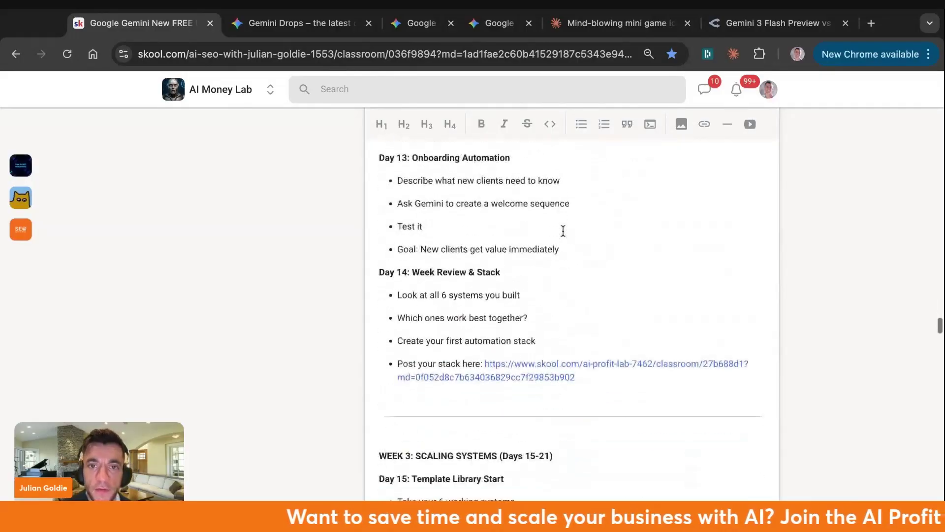
{"action": "scroll", "coordinate": [563, 231], "scroll_direction": "down", "scroll_amount": 4}
{"action": "scroll", "coordinate": [562, 231], "scroll_direction": "up", "scroll_amount": 6}
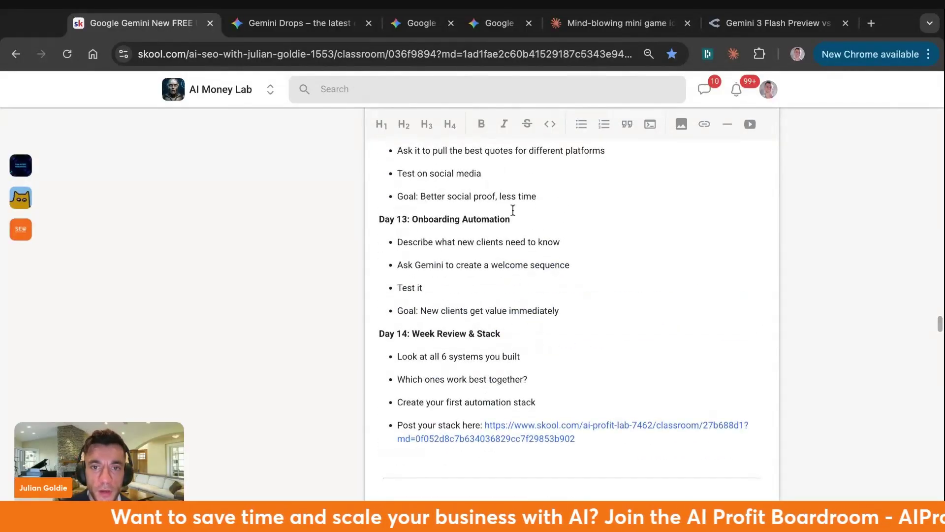
{"action": "scroll", "coordinate": [443, 241], "scroll_direction": "up", "scroll_amount": 2}
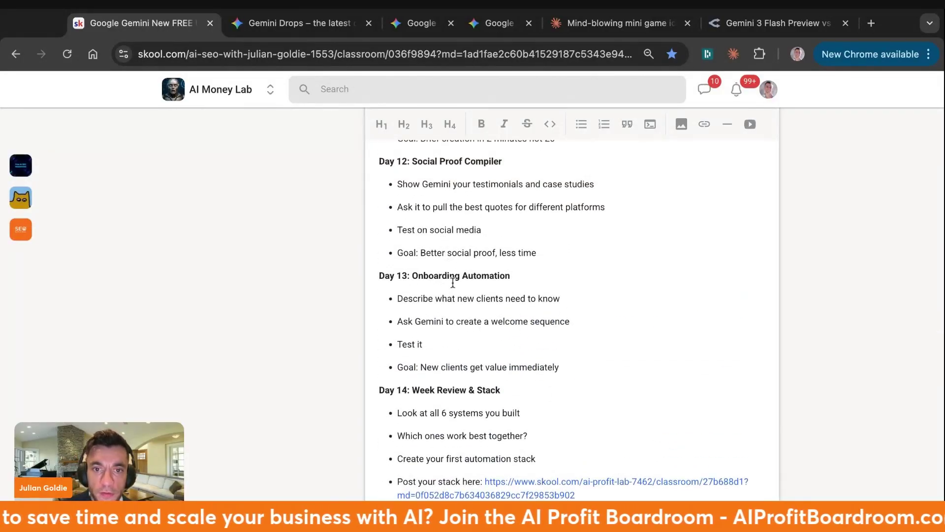
{"action": "scroll", "coordinate": [453, 284], "scroll_direction": "down", "scroll_amount": 8}
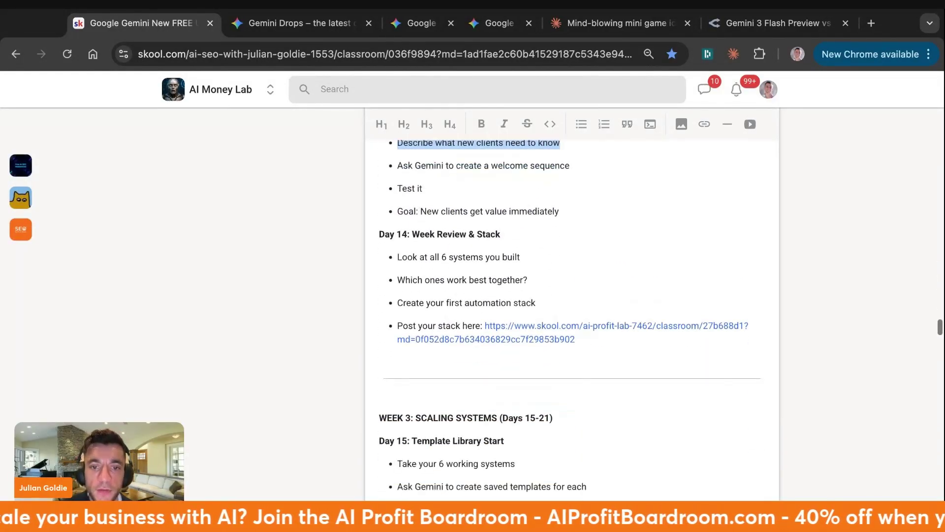
{"action": "scroll", "coordinate": [571, 305], "scroll_direction": "down", "scroll_amount": 20}
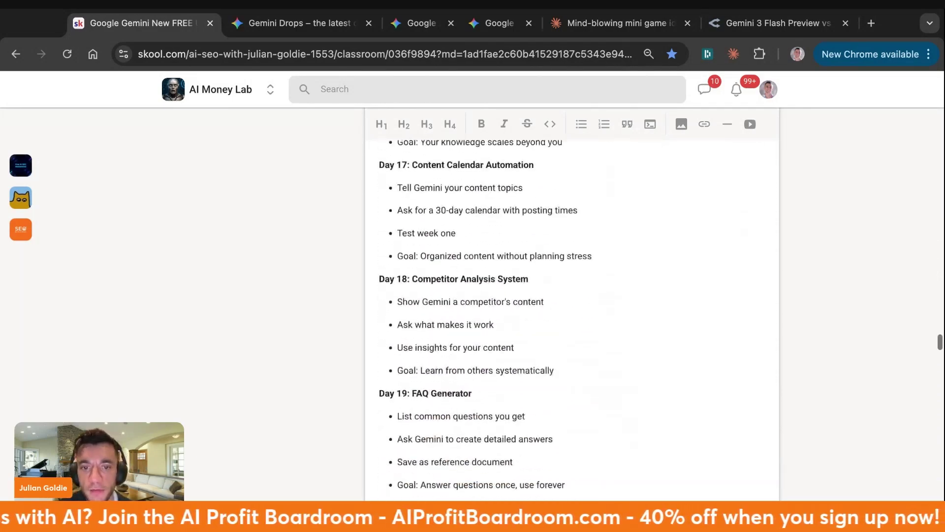
{"action": "scroll", "coordinate": [466, 245], "scroll_direction": "down", "scroll_amount": 13}
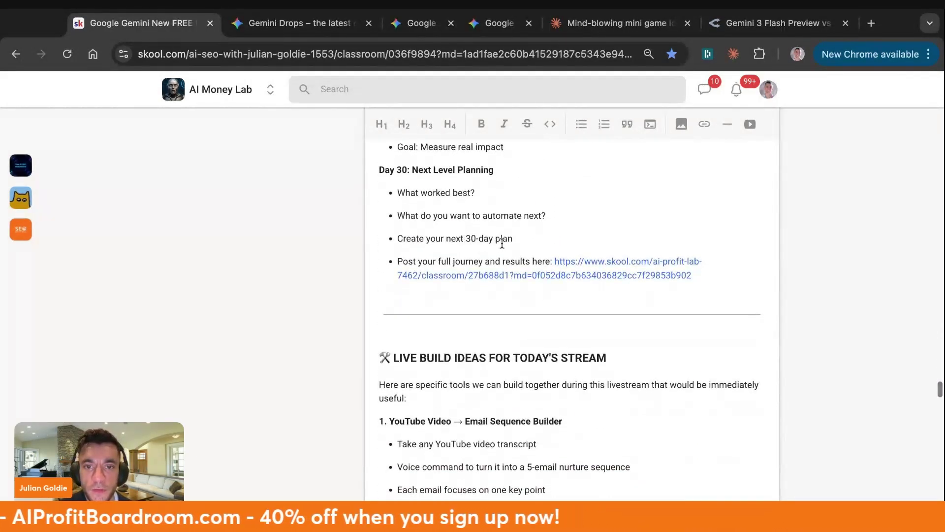
{"action": "scroll", "coordinate": [478, 245], "scroll_direction": "up", "scroll_amount": 3}
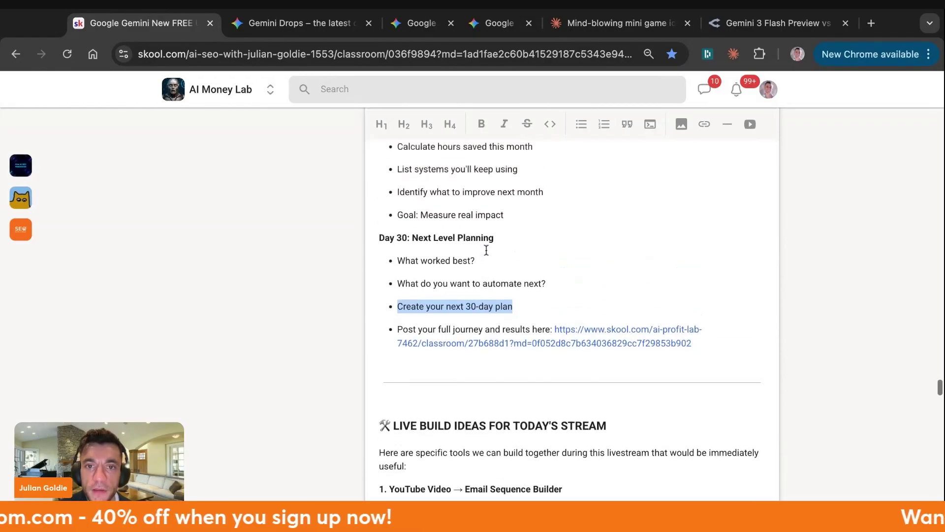
{"action": "scroll", "coordinate": [468, 313], "scroll_direction": "down", "scroll_amount": 12}
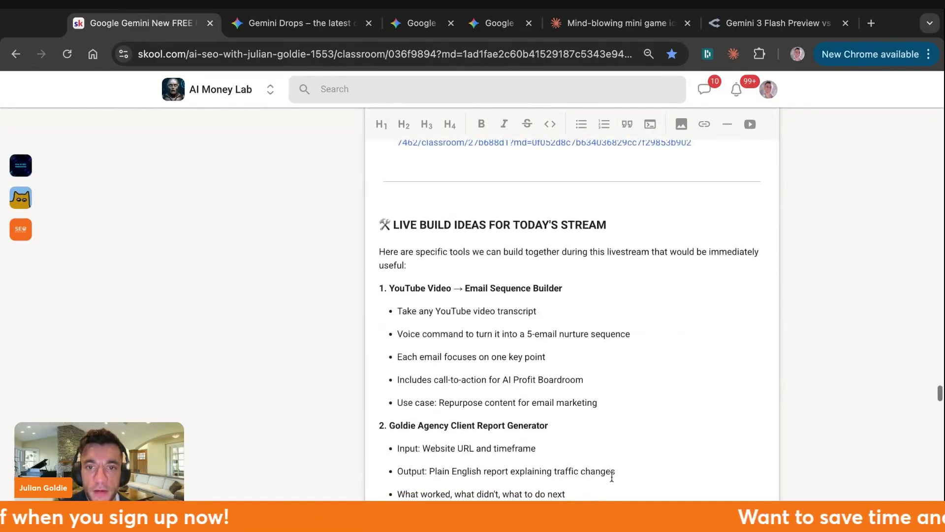
Copy the Community Question Responder idea with its bullet points from the guide's live build ideas
{"action": "left_click_drag", "start_coordinate": [435, 219], "coordinate": [562, 363]}
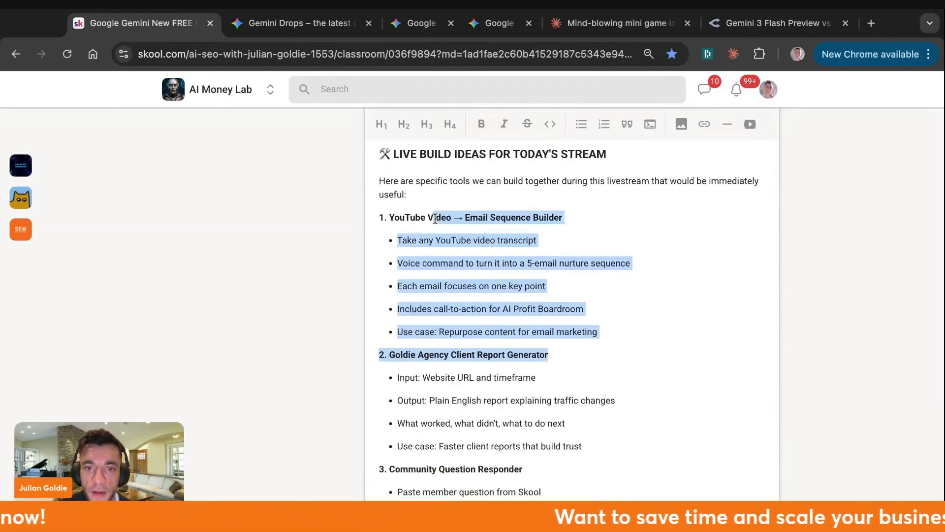
{"action": "left_click", "coordinate": [562, 363]}
{"action": "scroll", "coordinate": [520, 387], "scroll_direction": "down", "scroll_amount": 15}
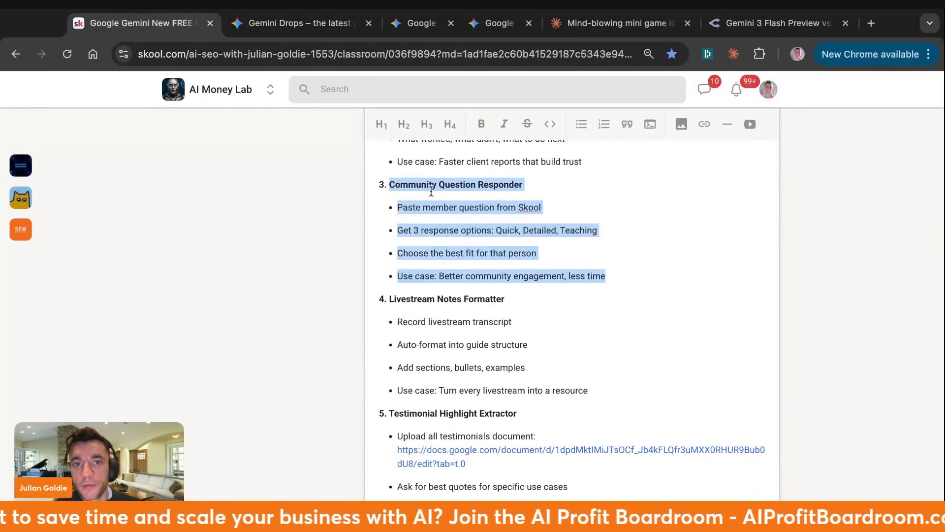
{"action": "left_click", "coordinate": [287, 22]}
{"action": "left_click", "coordinate": [143, 23]}
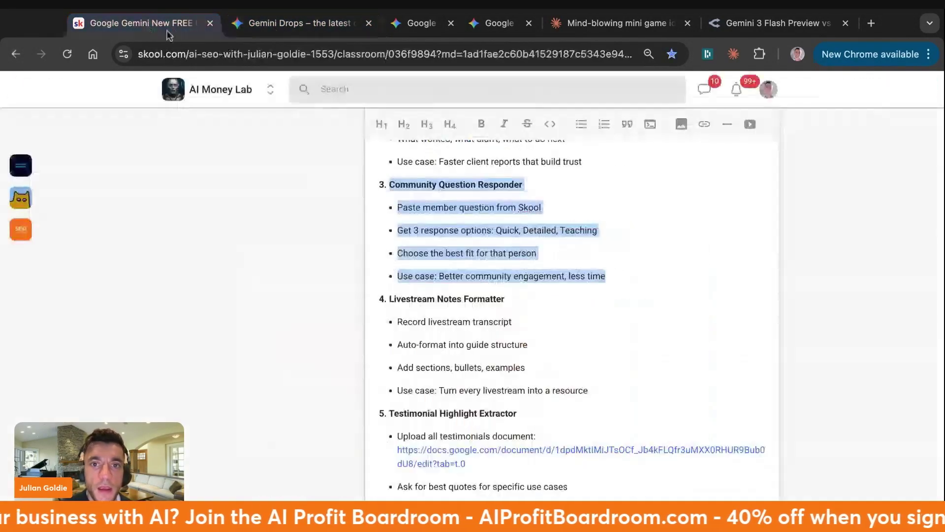
{"action": "left_click", "coordinate": [270, 20]}
Start new Fast and Pro chats in the Gemini split view and enable Canvas in both
{"action": "left_click", "coordinate": [416, 22]}
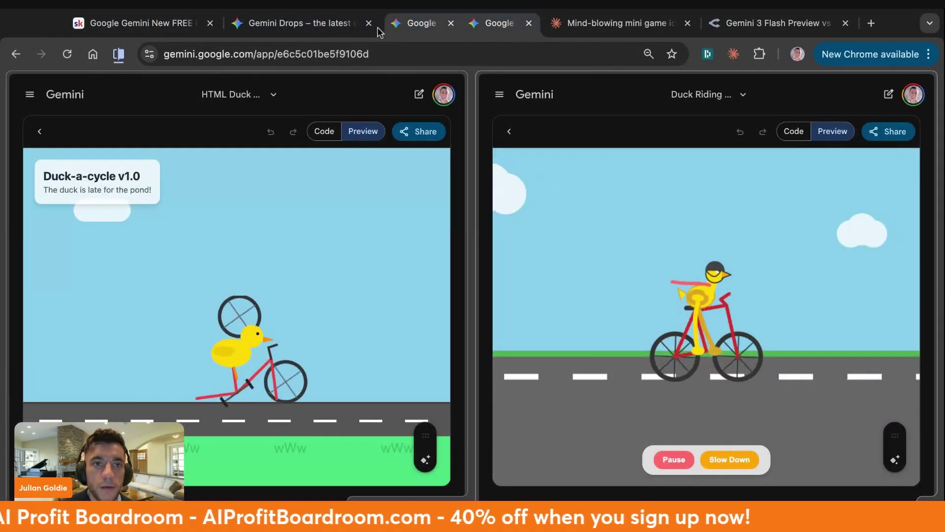
{"action": "left_click", "coordinate": [420, 94]}
{"action": "left_click", "coordinate": [888, 94]}
{"action": "left_click", "coordinate": [534, 488]}
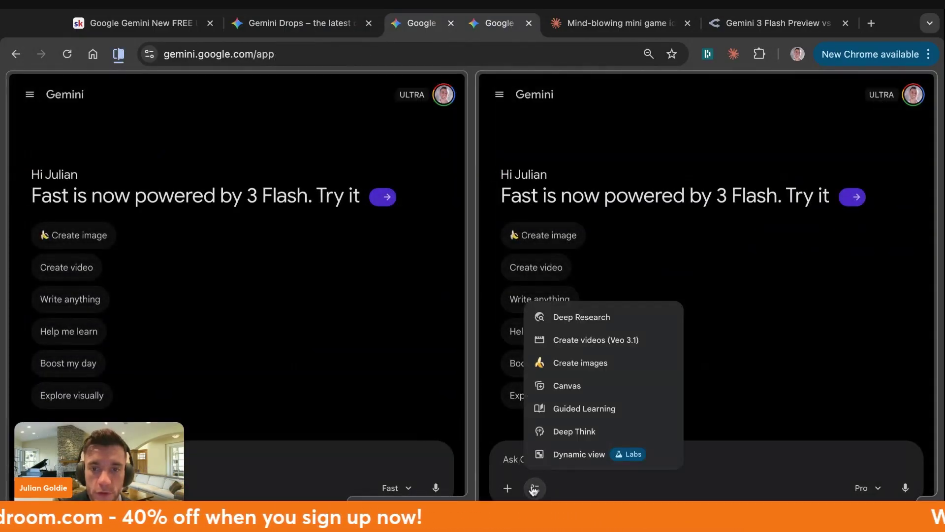
{"action": "left_click", "coordinate": [567, 385]}
{"action": "left_click", "coordinate": [63, 488]}
{"action": "left_click", "coordinate": [131, 387]}
Send the copied Community Question Responder idea as the prompt to both the Fast and Pro chats
{"action": "key", "text": "super+v"}
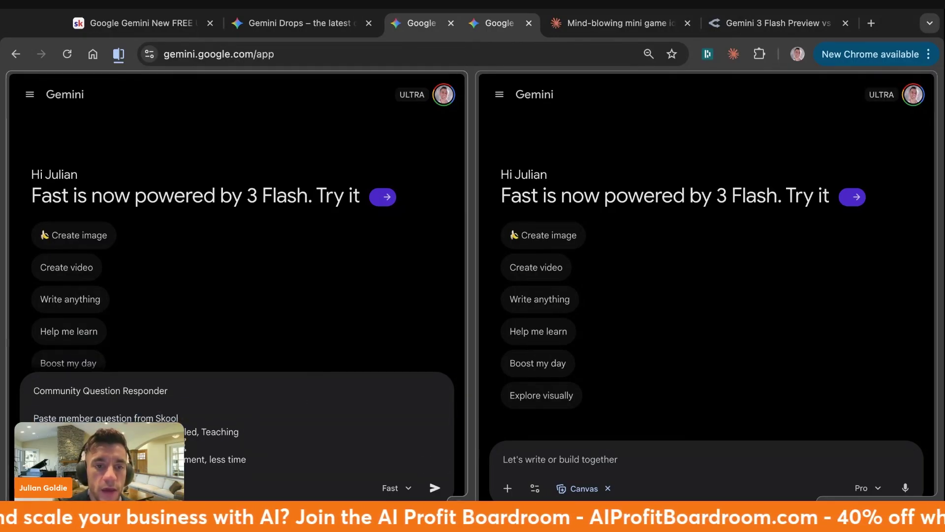
{"action": "key", "text": "ctrl+a"}
{"action": "key", "text": "ctrl+c"}
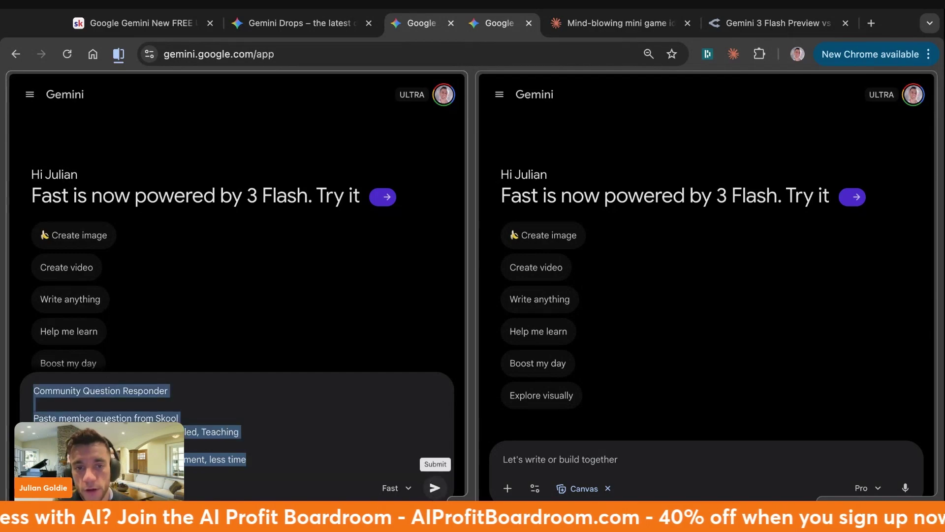
{"action": "left_click", "coordinate": [435, 487]}
{"action": "left_click", "coordinate": [523, 458]}
{"action": "key", "text": "ctrl+v"}
{"action": "key", "text": "Return"}
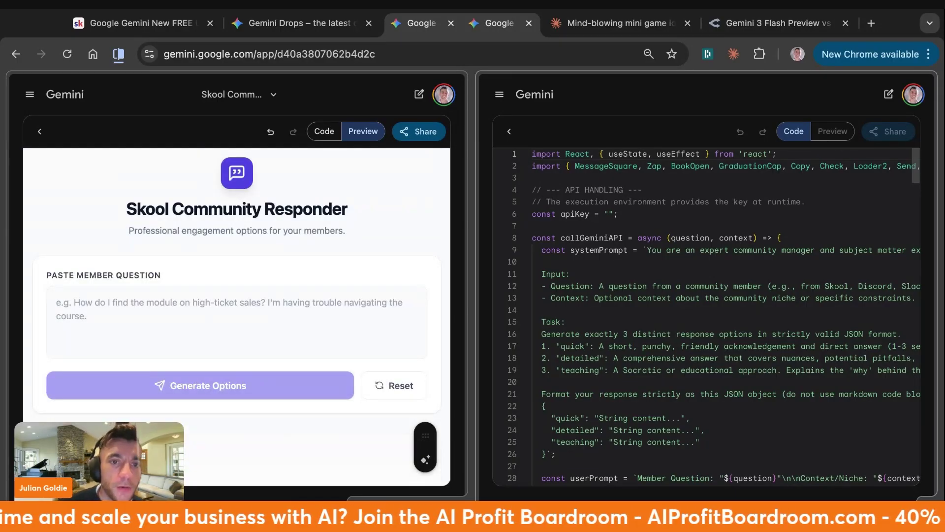
Open the AI Profit Boardroom Skool page in a new tab and place it before the Gemini tabs
{"action": "left_click", "coordinate": [97, 319]}
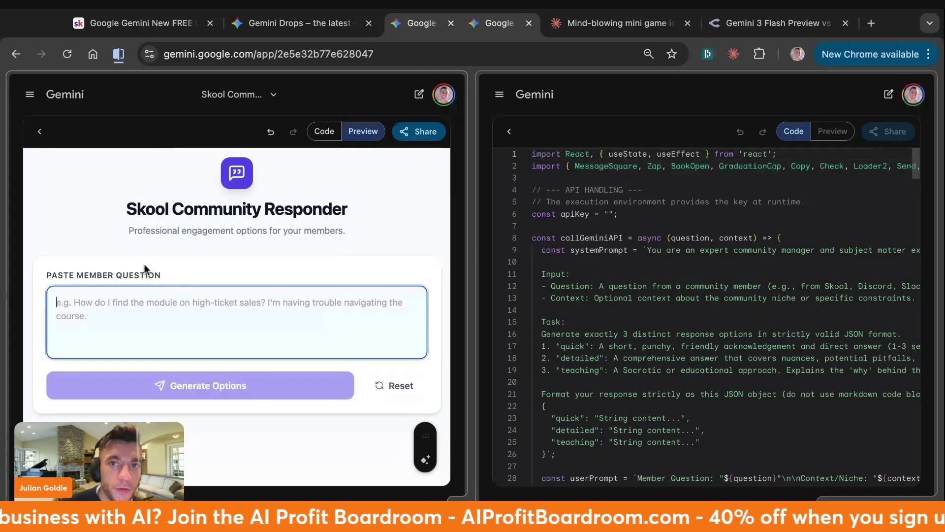
{"action": "key", "text": "super+t"}
{"action": "type", "text": "ai profit Boardroom MRR - Google Sheets"}
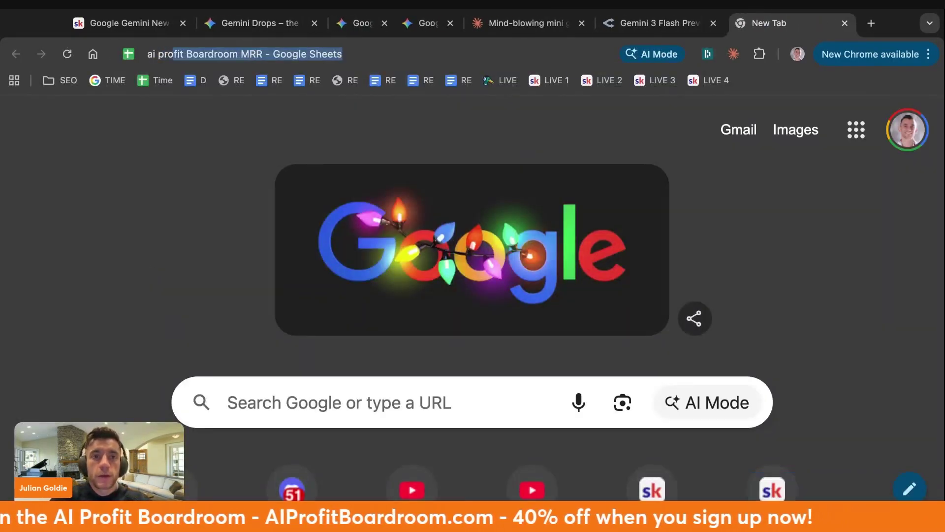
{"action": "key", "text": "Down"}
{"action": "key", "text": "Return"}
{"action": "left_click_drag", "start_coordinate": [806, 33], "coordinate": [438, 30]}
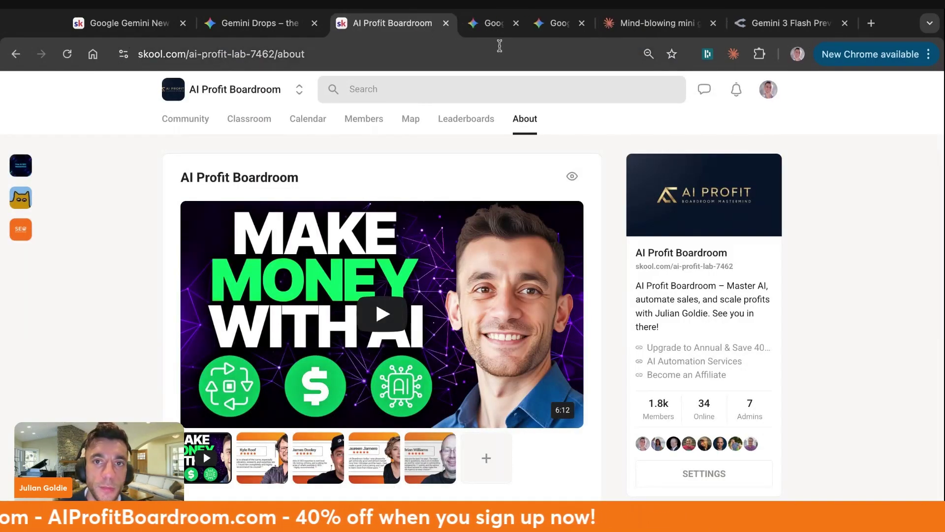
Filter the AI Profit Boardroom community posts by Questions and open the "Cloud vs Self-hosted N8N" post
{"action": "left_click", "coordinate": [481, 30]}
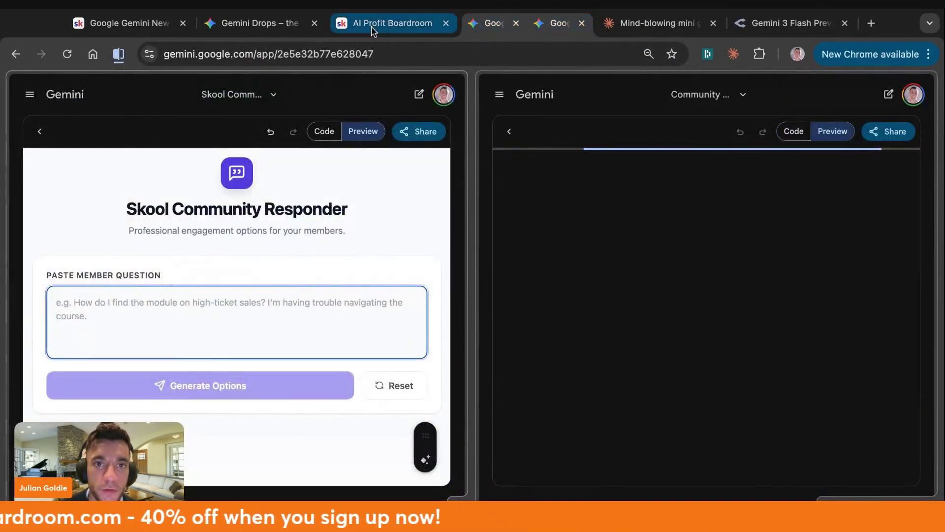
{"action": "left_click", "coordinate": [373, 25]}
{"action": "left_click", "coordinate": [185, 119]}
{"action": "scroll", "coordinate": [281, 311], "scroll_direction": "down", "scroll_amount": 6}
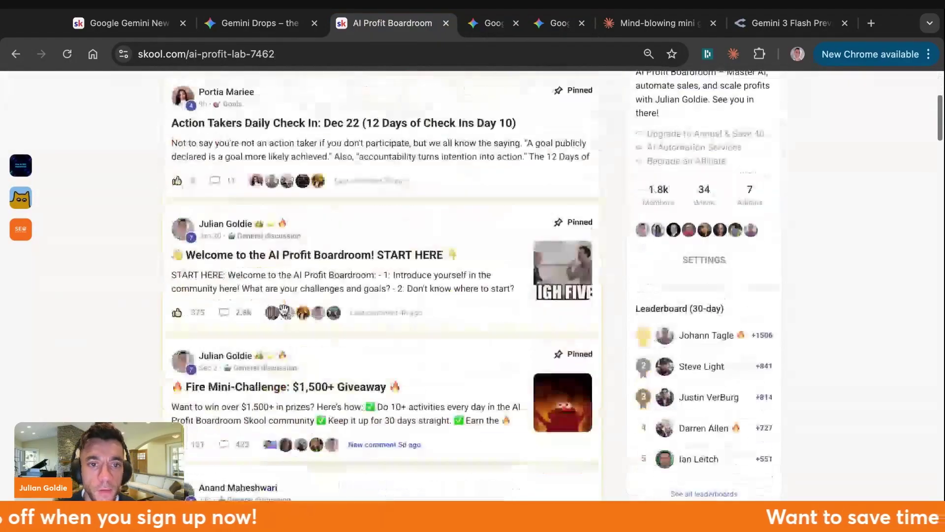
{"action": "scroll", "coordinate": [283, 309], "scroll_direction": "up", "scroll_amount": 6}
{"action": "left_click", "coordinate": [317, 271]}
{"action": "left_click", "coordinate": [316, 271]}
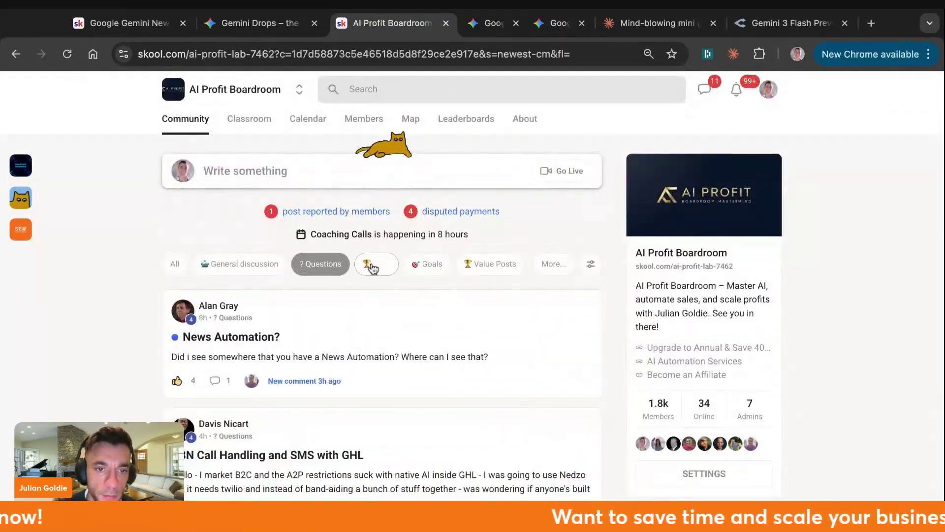
{"action": "scroll", "coordinate": [374, 246], "scroll_direction": "down", "scroll_amount": 5}
{"action": "left_click", "coordinate": [385, 219]}
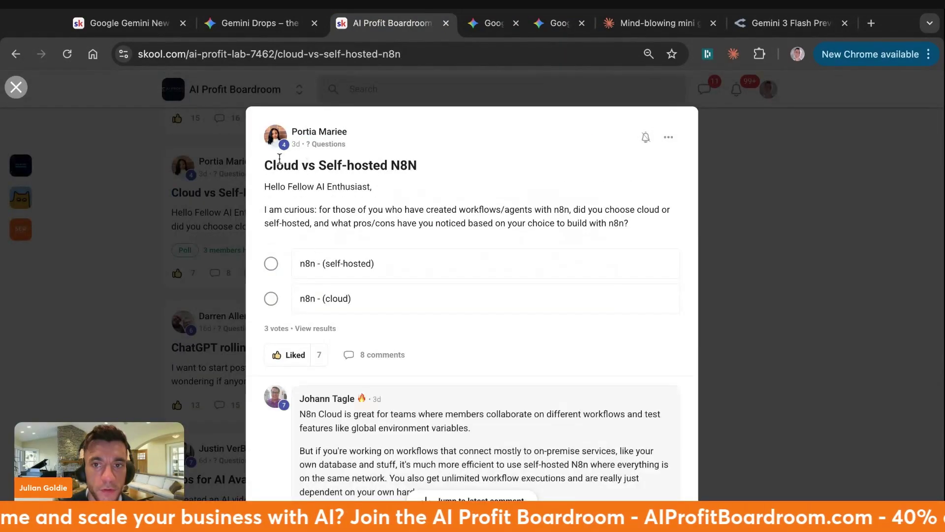
Copy the post's title and question into the Fast model's Skool Community Responder and generate the reply options
{"action": "left_click_drag", "start_coordinate": [256, 170], "coordinate": [330, 220]}
{"action": "left_click", "coordinate": [462, 28]}
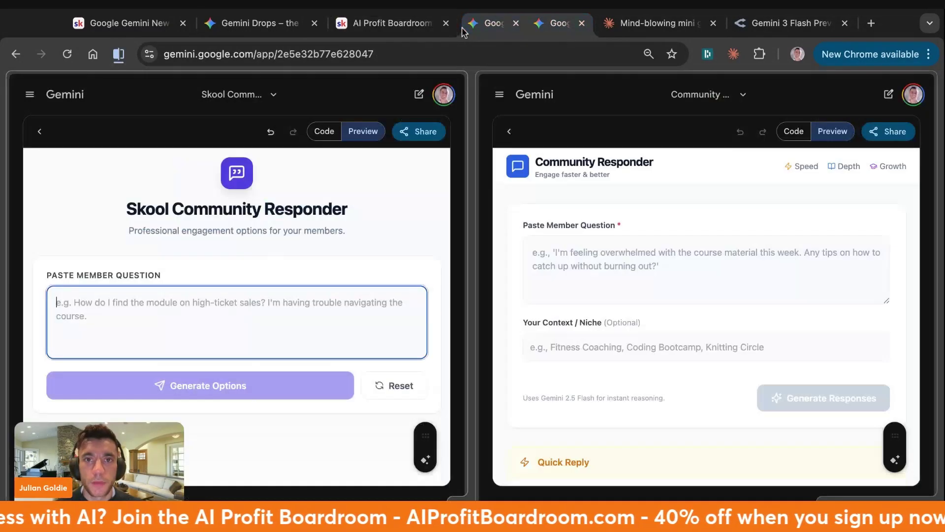
{"action": "key", "text": "super+v"}
{"action": "left_click", "coordinate": [258, 385]}
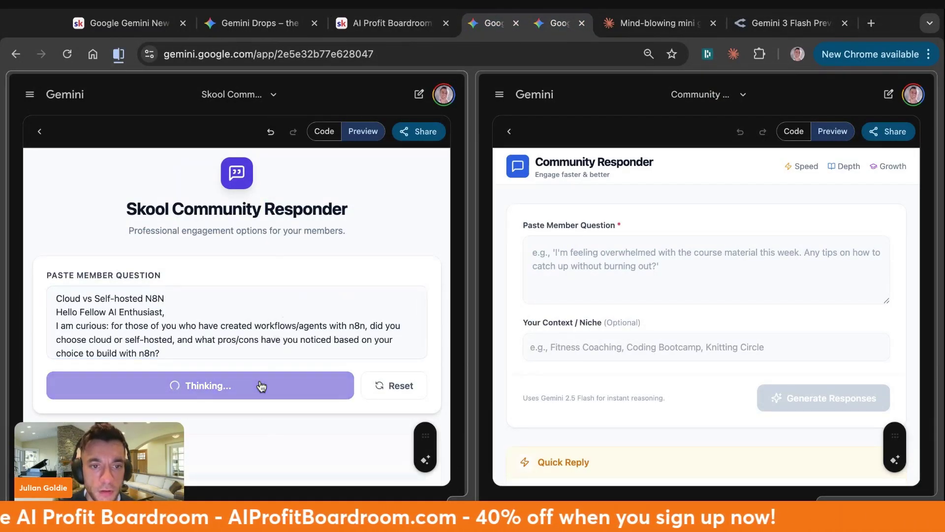
Paste the same question into the Pro model's Community Responder, set the context to "ai automation" and generate responses
{"action": "left_click", "coordinate": [618, 281]}
{"action": "key", "text": "super+v"}
{"action": "left_click", "coordinate": [602, 347]}
{"action": "type", "text": "ai automation"}
{"action": "left_click", "coordinate": [823, 397]}
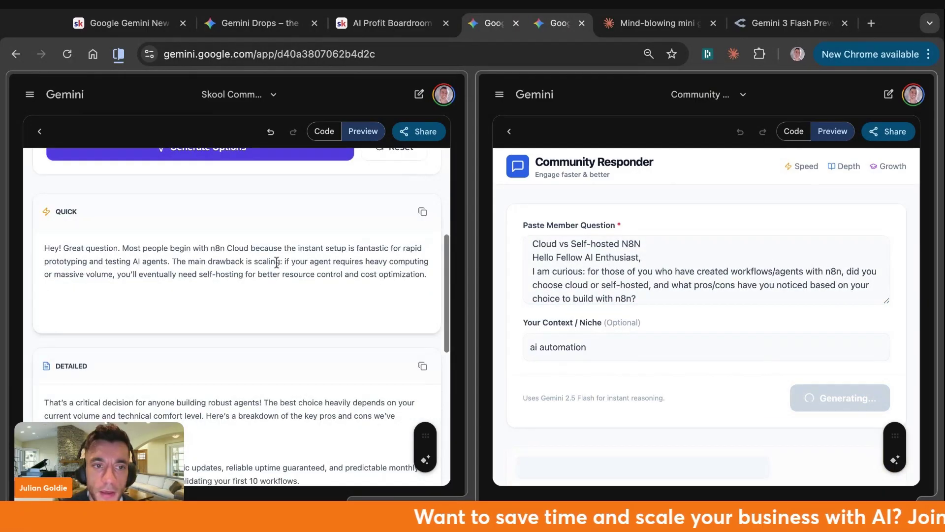
Review the Quick, Detailed and Teaching responses in the Fast model's Skool Community Responder
{"action": "double_click", "coordinate": [156, 247]}
{"action": "scroll", "coordinate": [114, 396], "scroll_direction": "down", "scroll_amount": 10}
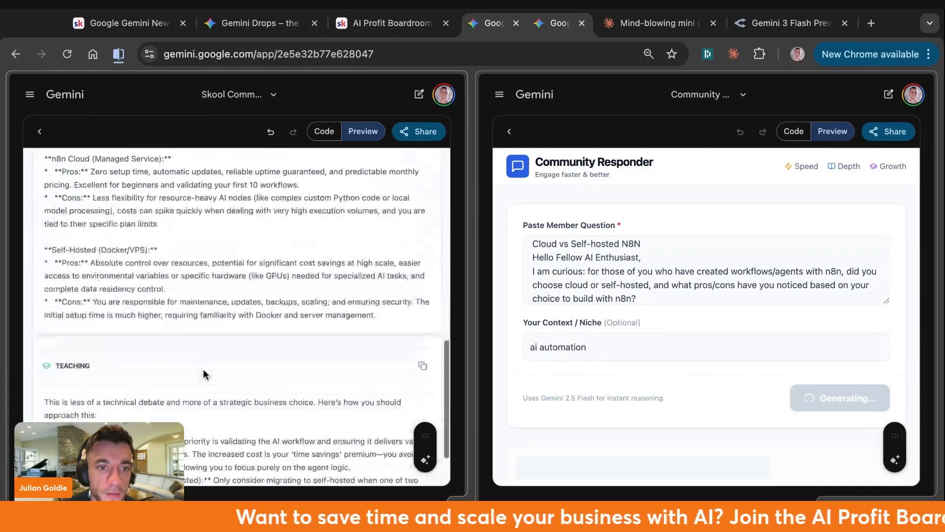
{"action": "scroll", "coordinate": [99, 326], "scroll_direction": "up", "scroll_amount": 10}
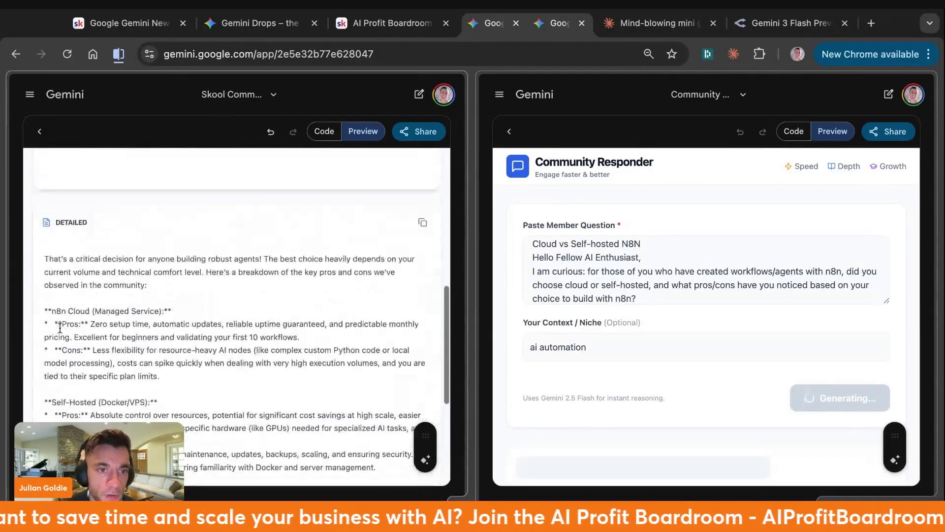
Copy the Quick response and paste it as a draft comment under the "Cloud vs Self-hosted N8N" post
{"action": "left_click_drag", "start_coordinate": [28, 336], "coordinate": [370, 349]}
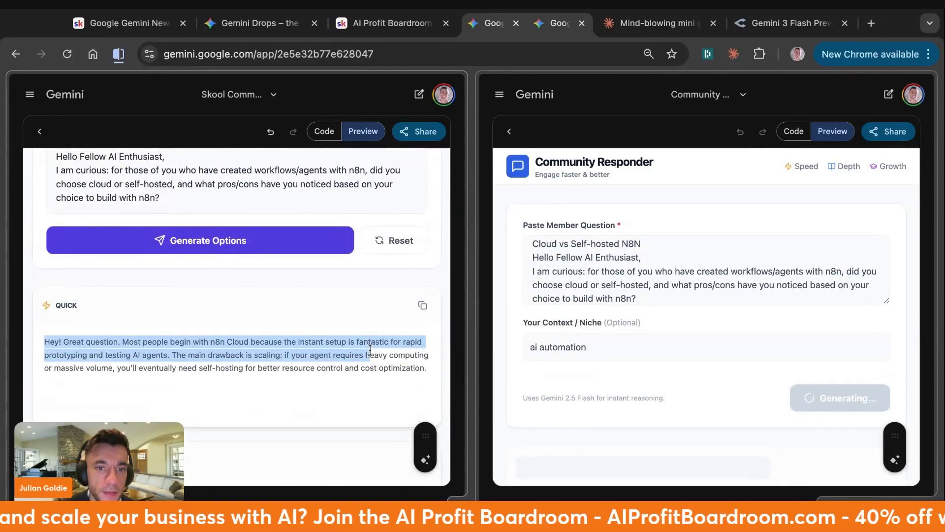
{"action": "triple_click", "coordinate": [370, 350]}
{"action": "key", "text": "super+c"}
{"action": "key", "text": "ctrl+shift+Tab"}
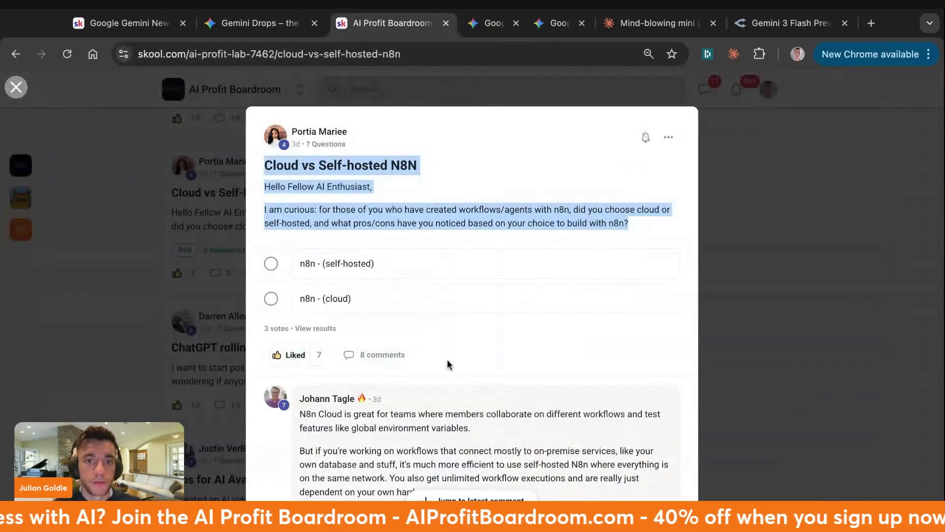
{"action": "scroll", "coordinate": [430, 367], "scroll_direction": "down", "scroll_amount": 15}
{"action": "left_click", "coordinate": [365, 486]}
{"action": "key", "text": "super+v"}
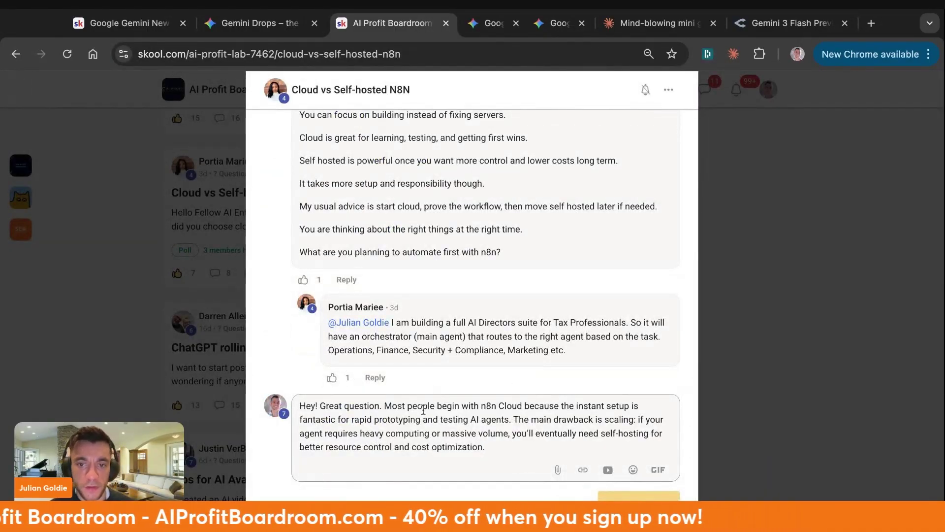
Clear the draft comment and close the post to return to the Questions list
{"action": "key", "text": "super+a"}
{"action": "key", "text": "BackSpace"}
{"action": "scroll", "coordinate": [277, 298], "scroll_direction": "up", "scroll_amount": 10}
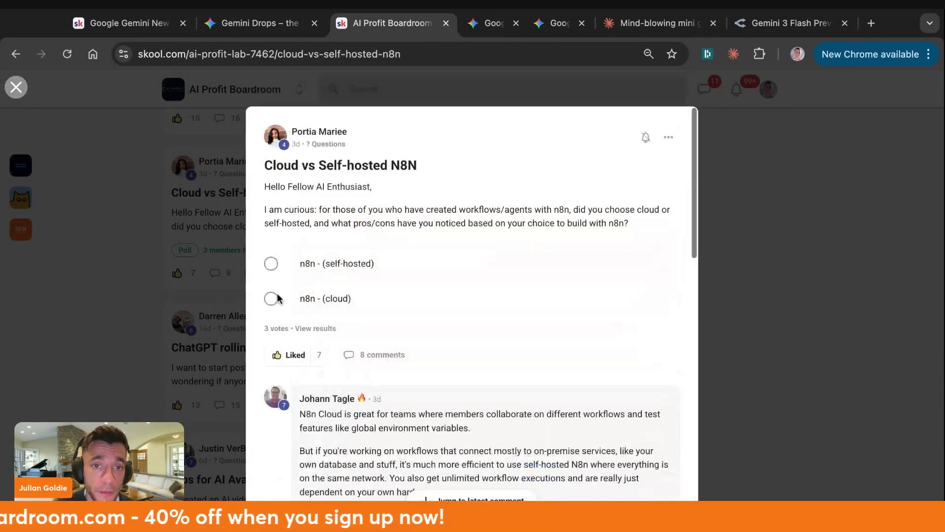
{"action": "left_click", "coordinate": [116, 211]}
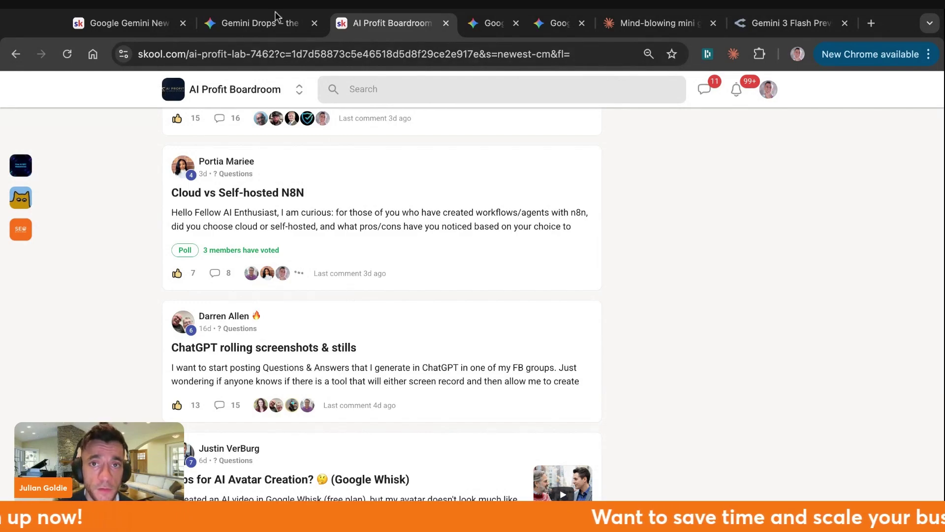
Switch to the side-by-side Gemini chats and start a new chat in both the Fast and Pro panes
{"action": "key", "text": "ctrl+Tab"}
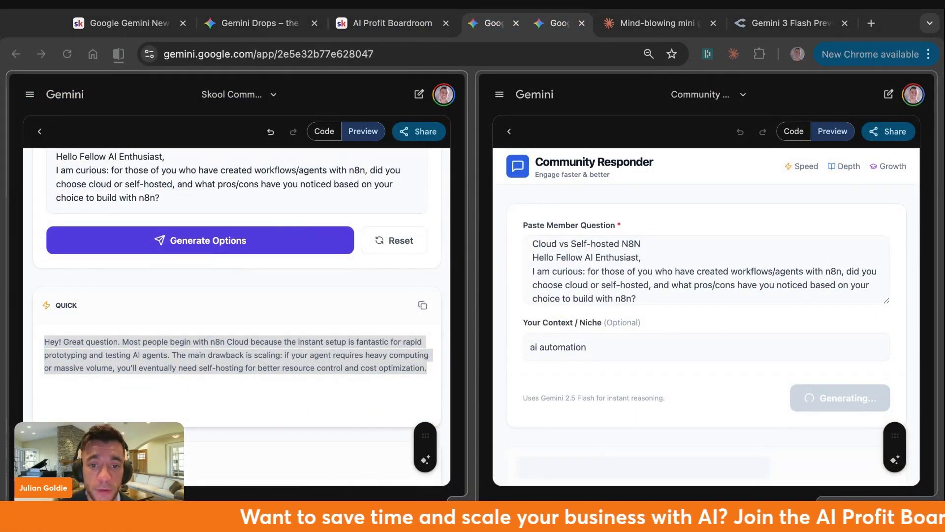
{"action": "left_click", "coordinate": [662, 233]}
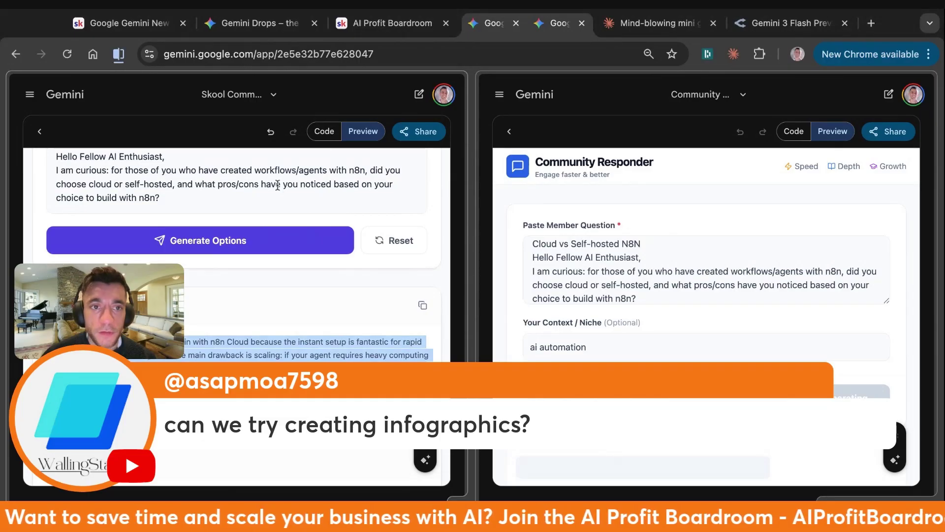
{"action": "left_click", "coordinate": [30, 94]}
{"action": "left_click", "coordinate": [64, 130]}
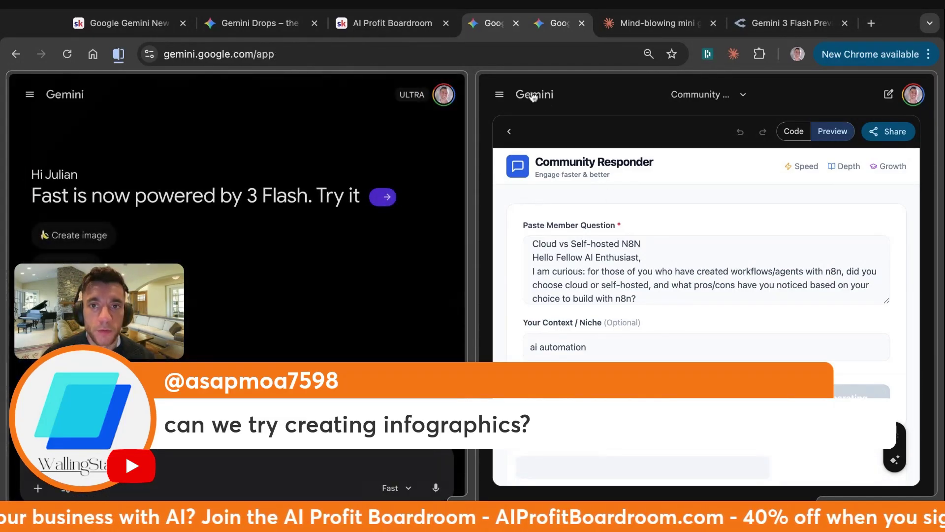
{"action": "left_click", "coordinate": [500, 94]}
{"action": "left_click", "coordinate": [534, 131]}
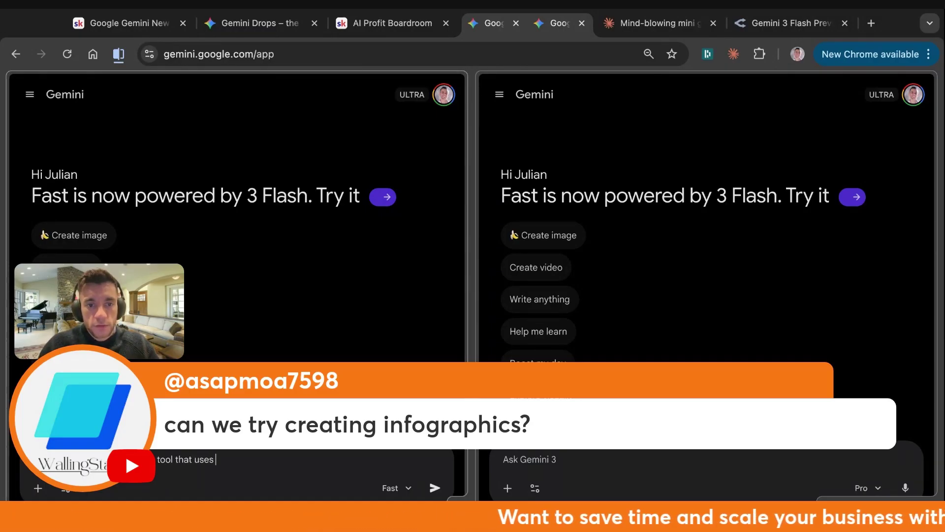
Send the Fast model the prompt "Create an infographic builder tool that uses nano banana api inside it"
{"action": "type", "text": "e it"}
{"action": "key", "text": "Return"}
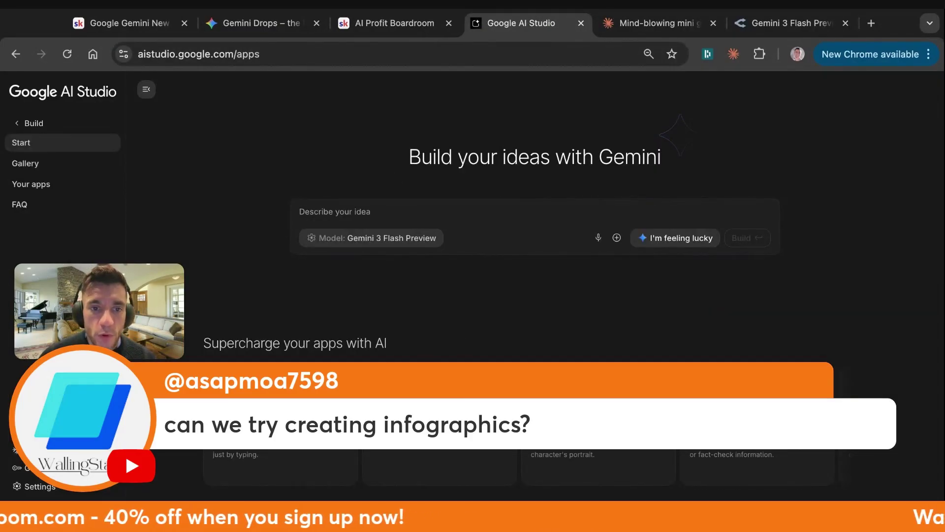
{"action": "left_click", "coordinate": [281, 465]}
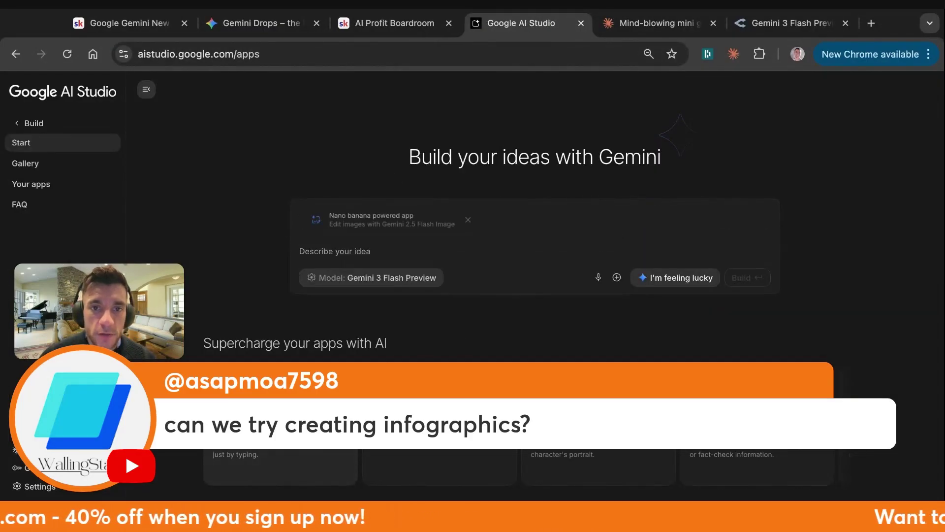
In Google AI Studio, build "Create an infographic builder tool that uses nano banana api inside it, that generates infographics based on the info I plugin"
{"action": "left_click", "coordinate": [313, 249]}
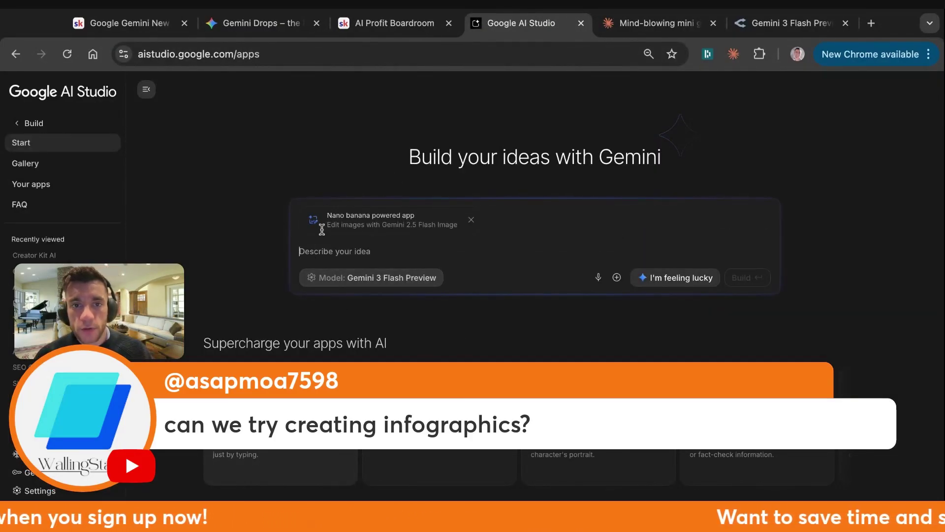
{"action": "key", "text": "ctrl+v"}
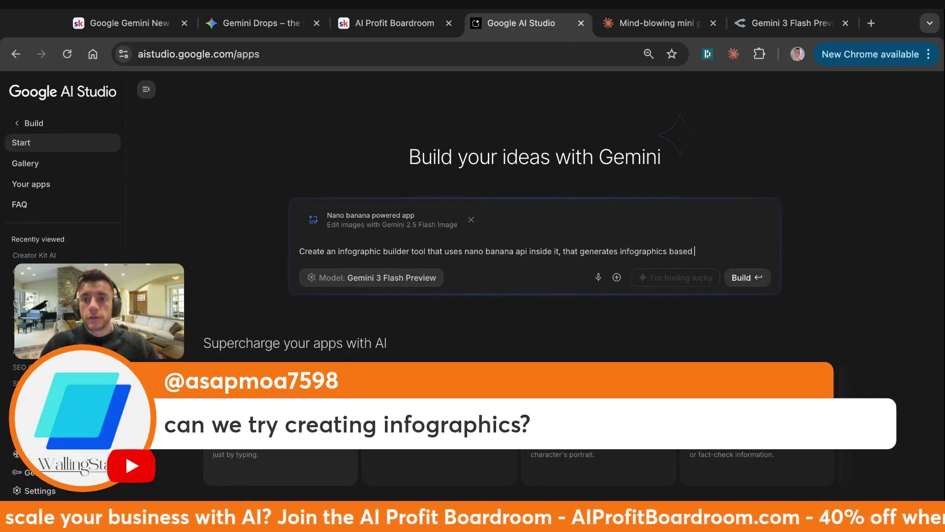
{"action": "type", "text": "plugin"}
{"action": "key", "text": "Return"}
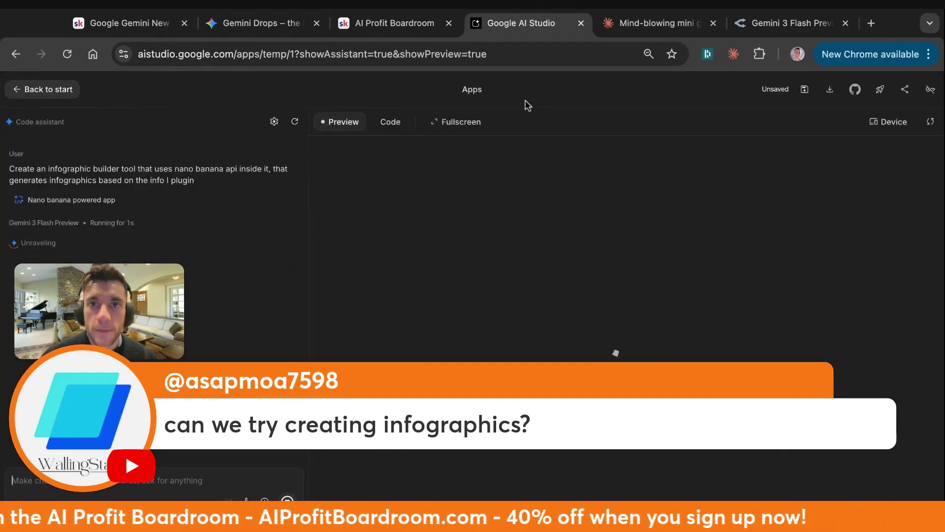
Go to NotebookLM and open the "Genspark AI Update: Automating Professional Reports and Slide Presentations" notebook
{"action": "key", "text": "ctrl+Tab"}
{"action": "key", "text": "super+l"}
{"action": "type", "text": "notebooklm.google"}
{"action": "key", "text": "Return"}
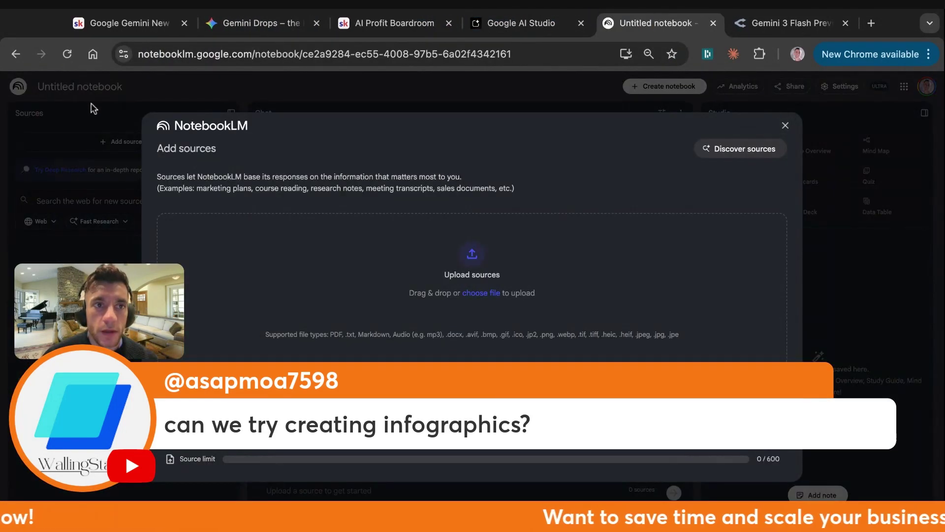
{"action": "left_click", "coordinate": [116, 101]}
{"action": "left_click", "coordinate": [16, 54]}
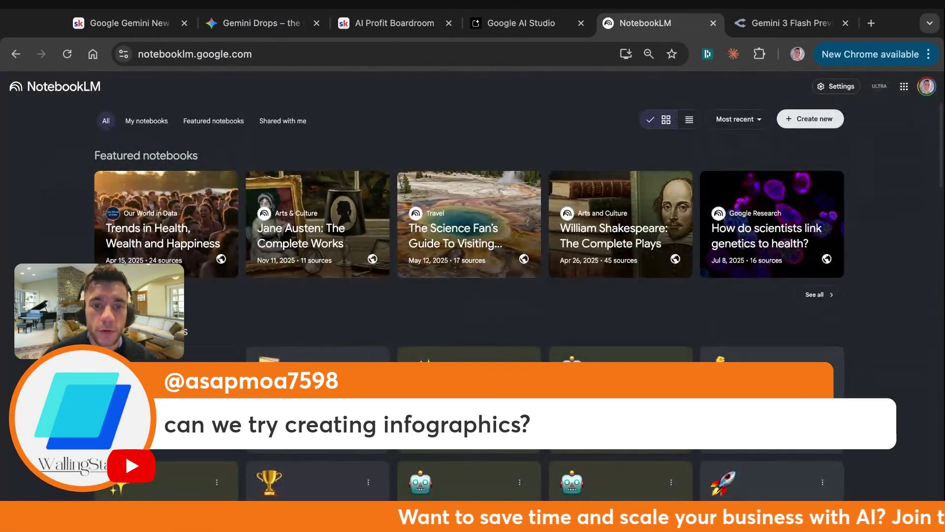
{"action": "left_click", "coordinate": [469, 401]}
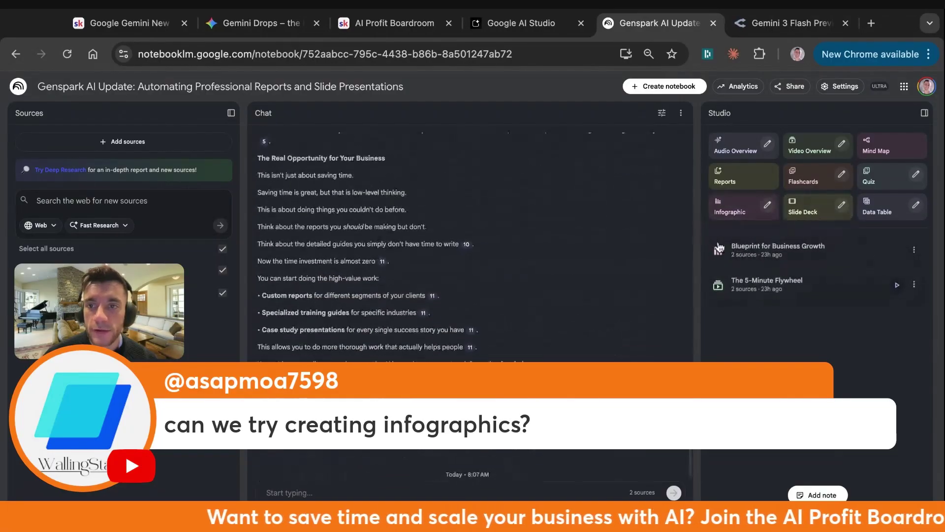
View the "Blueprint for Business Growth" infographic and check the infographic customization options for language, orientation and level of detail
{"action": "left_click", "coordinate": [719, 247]}
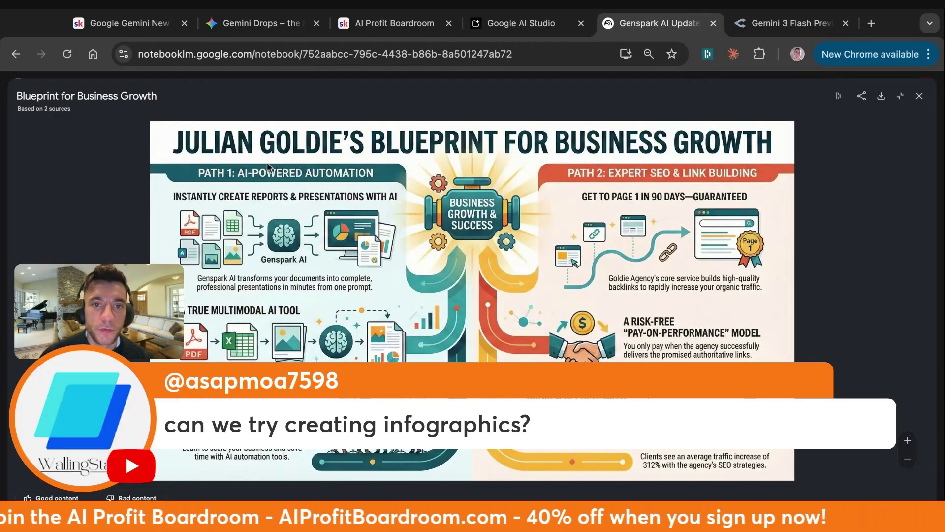
{"action": "left_click", "coordinate": [919, 96]}
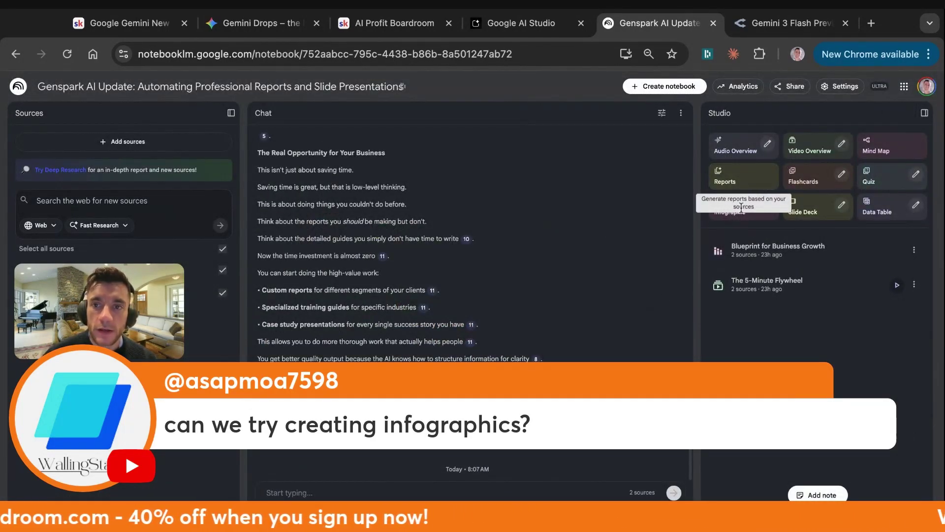
{"action": "left_click", "coordinate": [774, 209]}
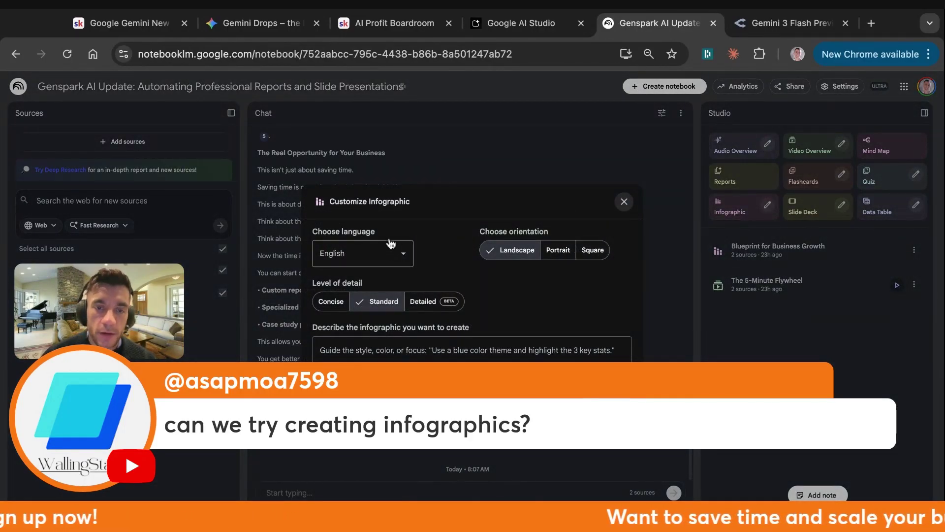
{"action": "left_click", "coordinate": [424, 343]}
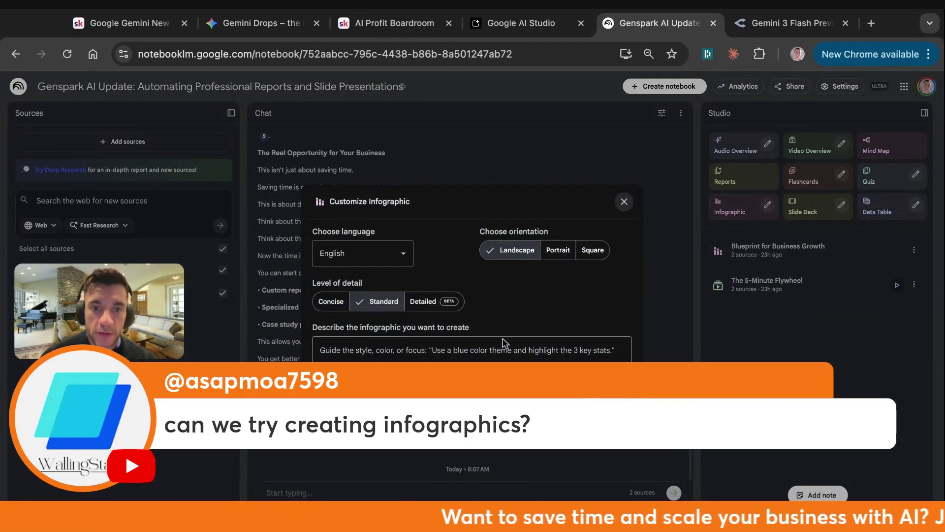
Switch to Google AI Studio, allow the infographic app camera access, and build and download an infographic on the topic "ai automation"
{"action": "left_click", "coordinate": [481, 14]}
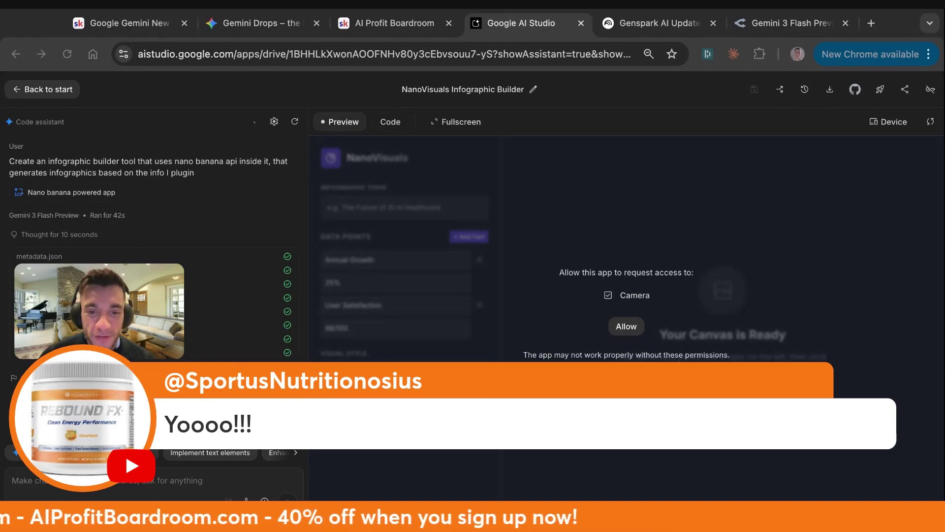
{"action": "left_click", "coordinate": [625, 327]}
{"action": "left_click", "coordinate": [401, 207]}
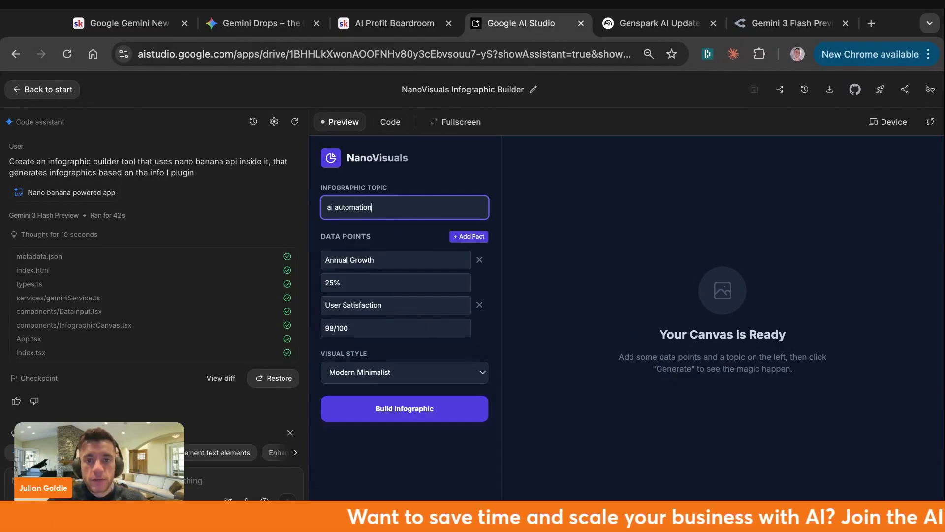
{"action": "left_click", "coordinate": [427, 408]}
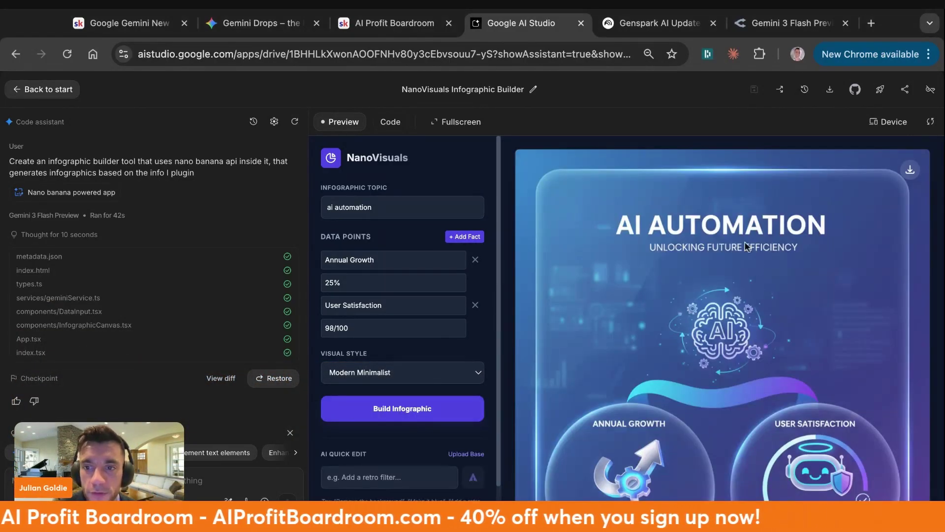
{"action": "left_click", "coordinate": [910, 169]}
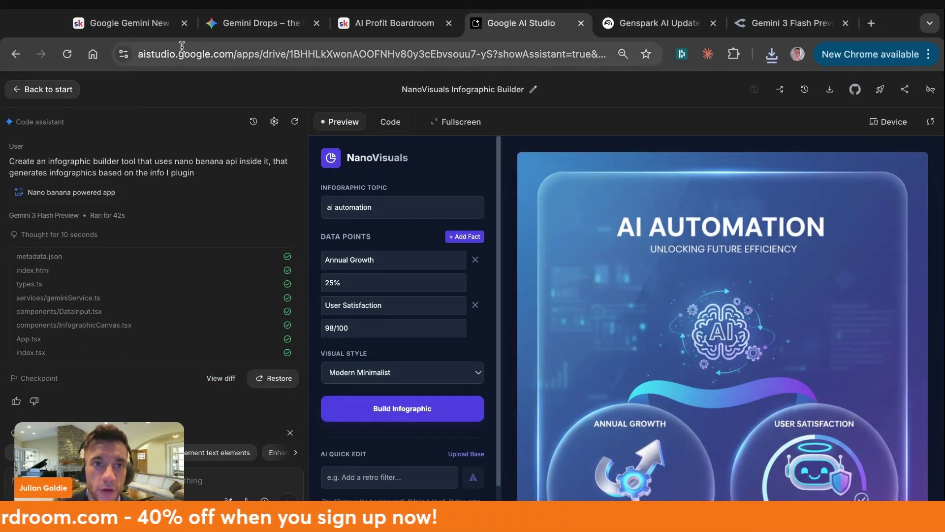
Switch to the Google Gemini guide in the AI Money Lab classroom and save the published page
{"action": "left_click", "coordinate": [128, 23]}
{"action": "scroll", "coordinate": [375, 249], "scroll_direction": "down", "scroll_amount": 4}
{"action": "scroll", "coordinate": [375, 249], "scroll_direction": "down", "scroll_amount": 15}
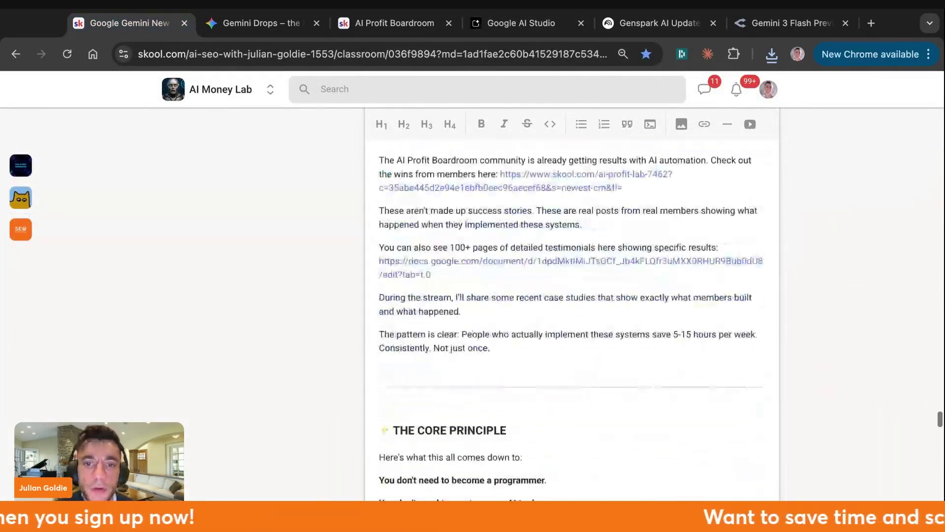
{"action": "scroll", "coordinate": [753, 434], "scroll_direction": "down", "scroll_amount": 10}
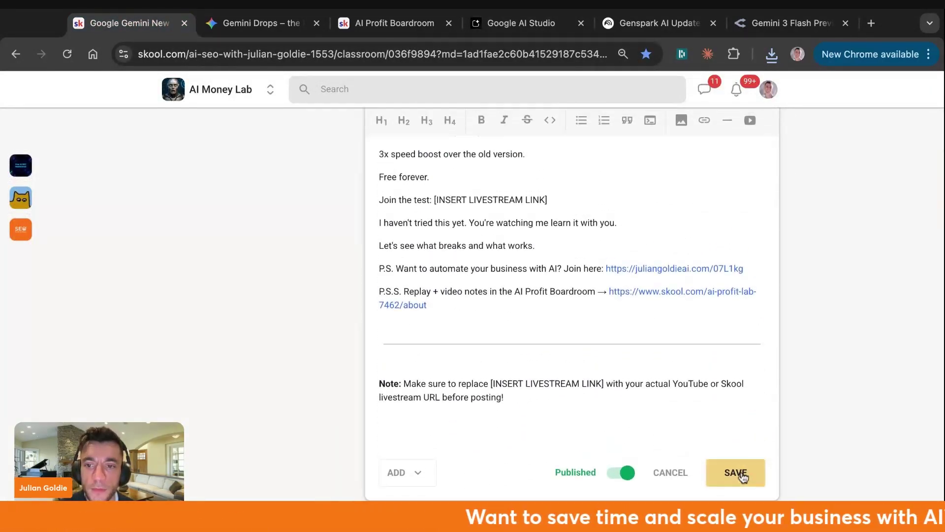
{"action": "left_click", "coordinate": [739, 472]}
Review the saved guide's tool ideas, from Community Question Responder to Livestream Notes Formatter, and its "REAL RESULTS FROM REAL PEOPLE" section
{"action": "scroll", "coordinate": [590, 282], "scroll_direction": "down", "scroll_amount": 20}
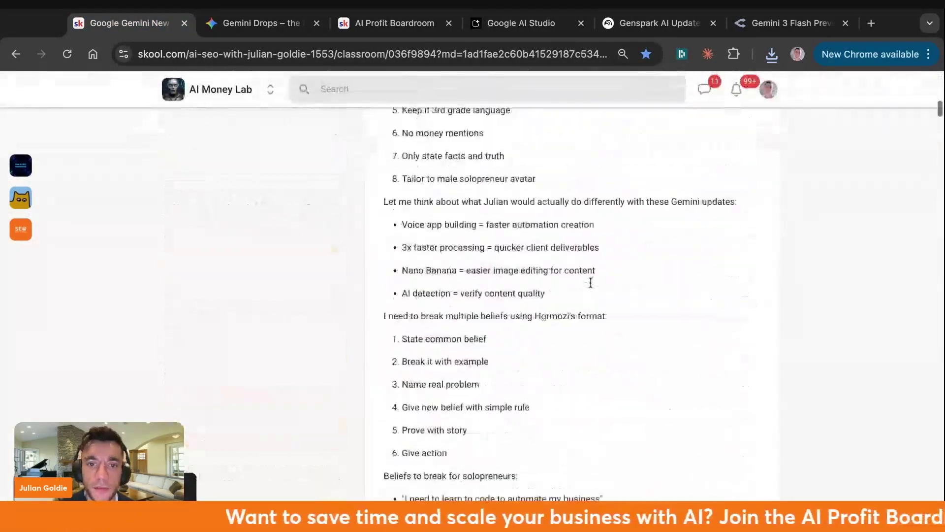
{"action": "scroll", "coordinate": [570, 301], "scroll_direction": "down", "scroll_amount": 2}
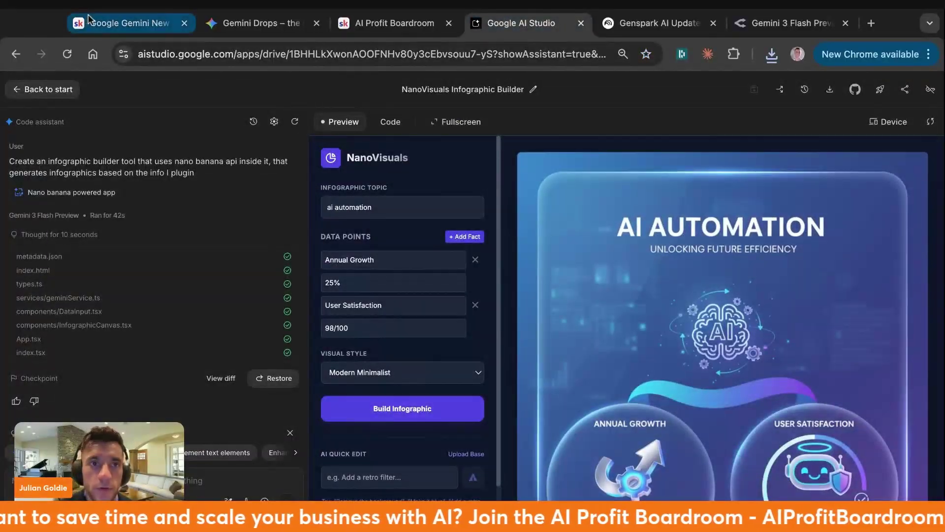
{"action": "left_click", "coordinate": [89, 20]}
{"action": "scroll", "coordinate": [574, 355], "scroll_direction": "down", "scroll_amount": 20}
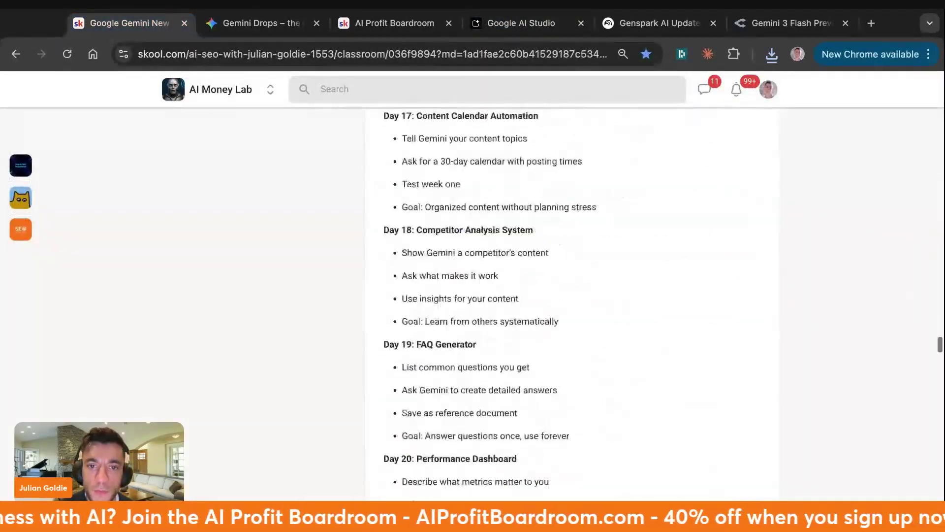
{"action": "scroll", "coordinate": [610, 380], "scroll_direction": "up", "scroll_amount": 20}
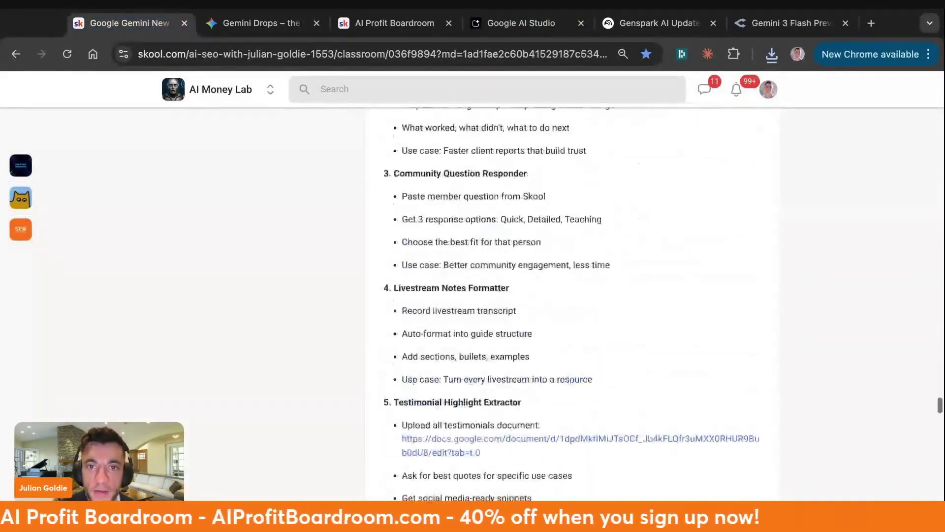
{"action": "left_click_drag", "start_coordinate": [378, 290], "coordinate": [611, 380]}
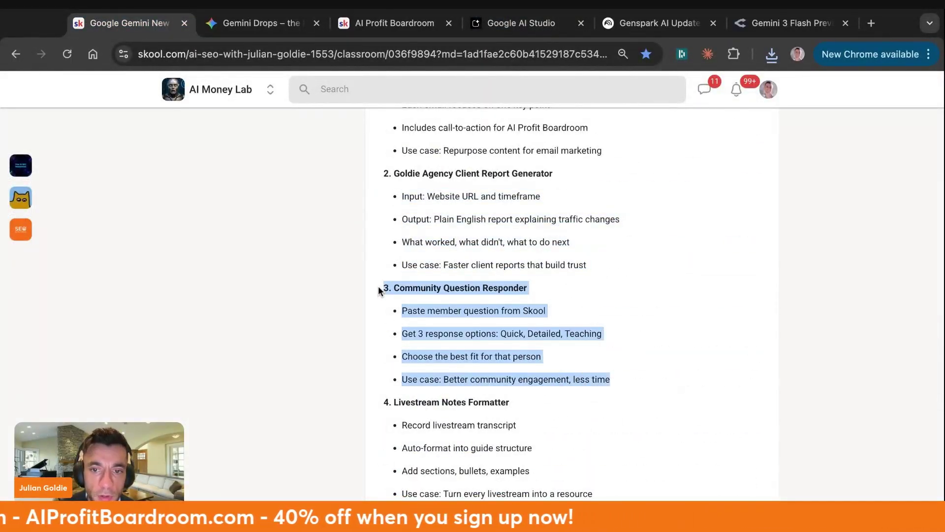
{"action": "scroll", "coordinate": [542, 416], "scroll_direction": "down", "scroll_amount": 1}
{"action": "scroll", "coordinate": [543, 413], "scroll_direction": "down", "scroll_amount": 9}
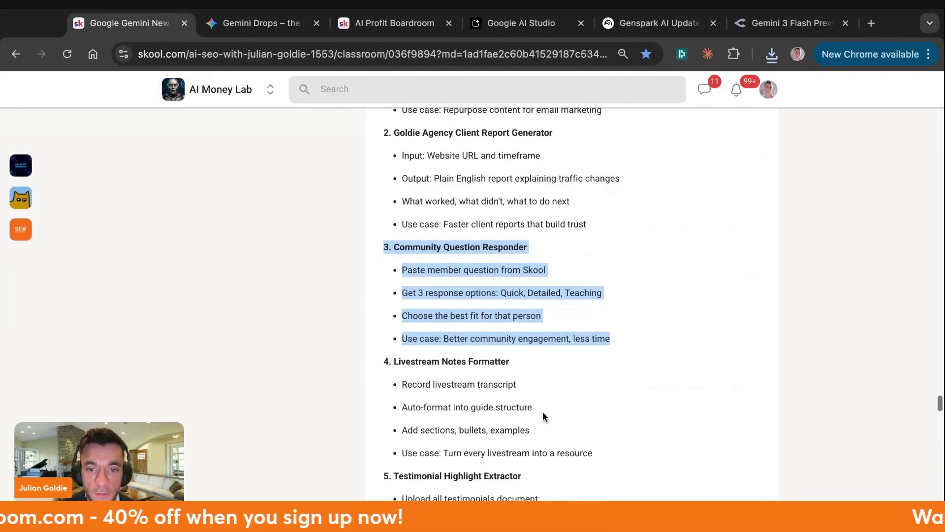
{"action": "left_click_drag", "start_coordinate": [374, 214], "coordinate": [550, 215]}
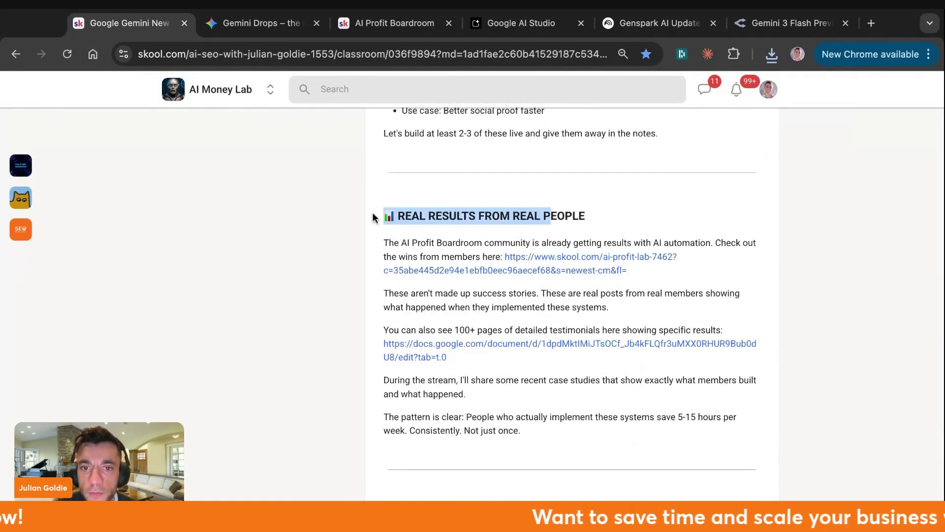
{"action": "left_click", "coordinate": [628, 220]}
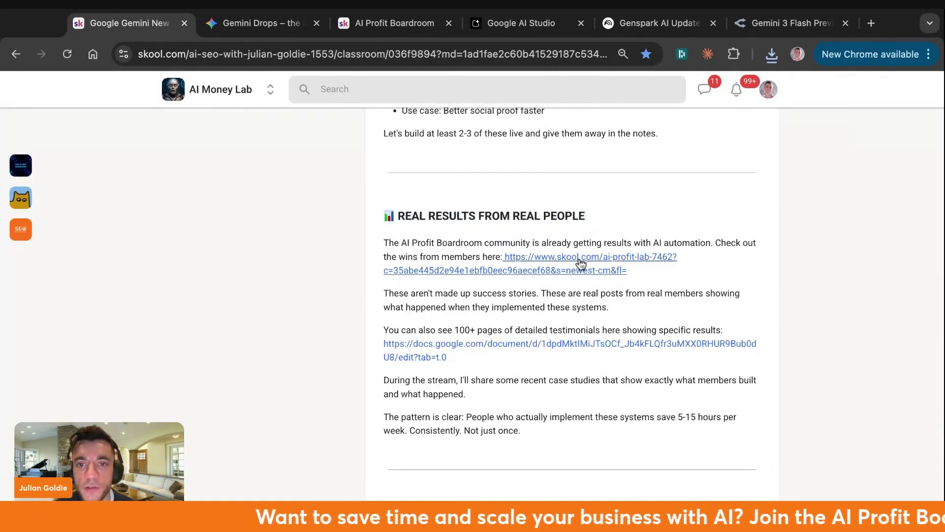
Close the other open browser tabs, keeping the Google Gemini guide open
{"action": "left_click", "coordinate": [240, 20]}
{"action": "mouse_move", "coordinate": [383, 96]}
{"action": "key", "text": "ctrl+w"}
{"action": "key", "text": "ctrl+w"}
{"action": "key", "text": "ctrl+w"}
{"action": "key", "text": "ctrl+w"}
{"action": "key", "text": "ctrl+w"}
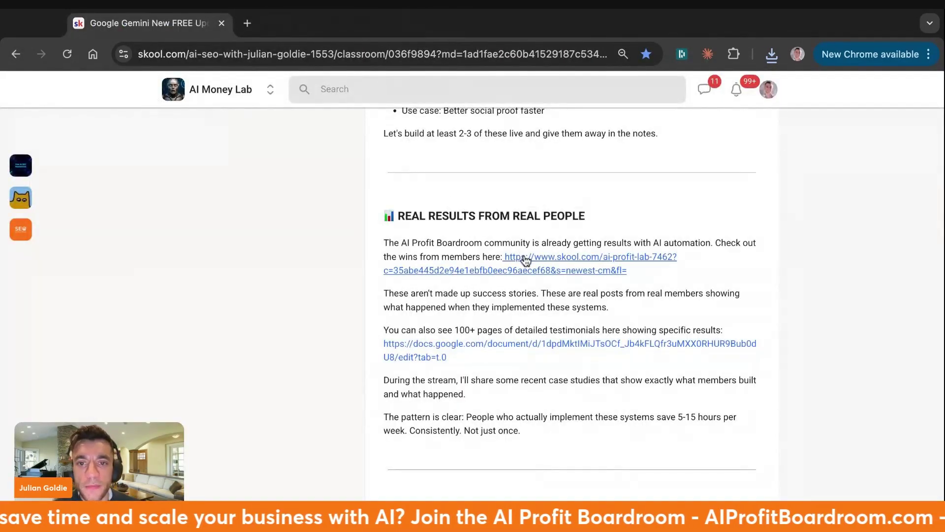
Open the guide's link to member wins and browse the Wins posts in the AI Profit Boardroom community
{"action": "left_click", "coordinate": [525, 258], "text": "super"}
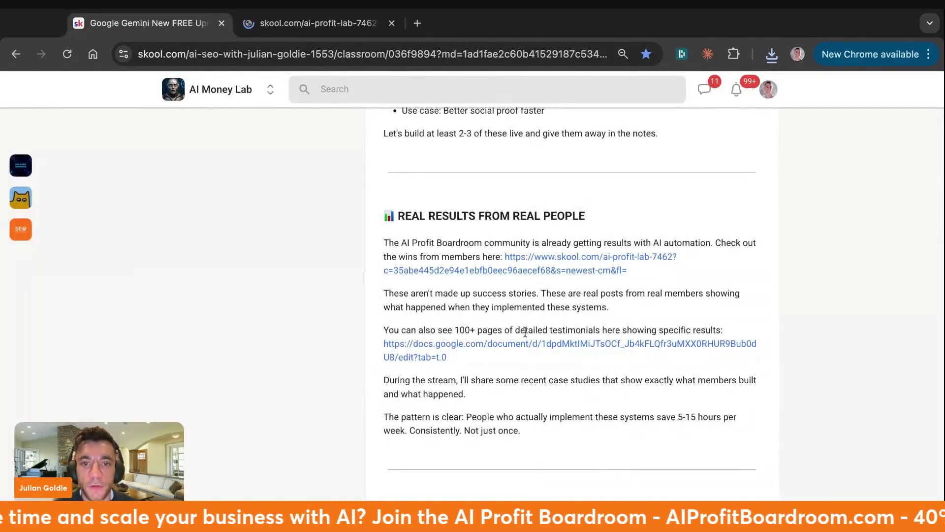
{"action": "left_click_drag", "start_coordinate": [377, 294], "coordinate": [609, 307]}
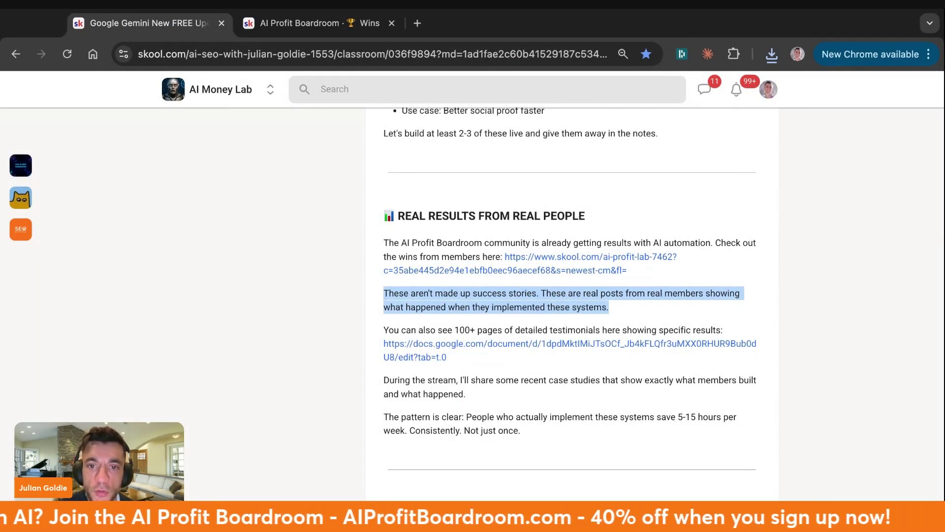
{"action": "left_click", "coordinate": [292, 20]}
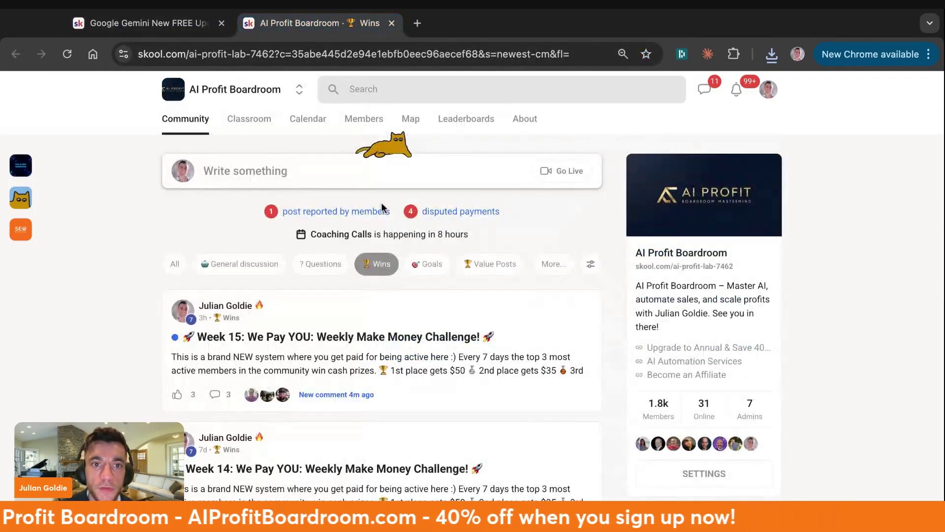
{"action": "scroll", "coordinate": [382, 202], "scroll_direction": "down", "scroll_amount": 2}
{"action": "scroll", "coordinate": [382, 205], "scroll_direction": "down", "scroll_amount": 3}
{"action": "scroll", "coordinate": [394, 207], "scroll_direction": "up", "scroll_amount": 3}
{"action": "scroll", "coordinate": [405, 211], "scroll_direction": "down", "scroll_amount": 5}
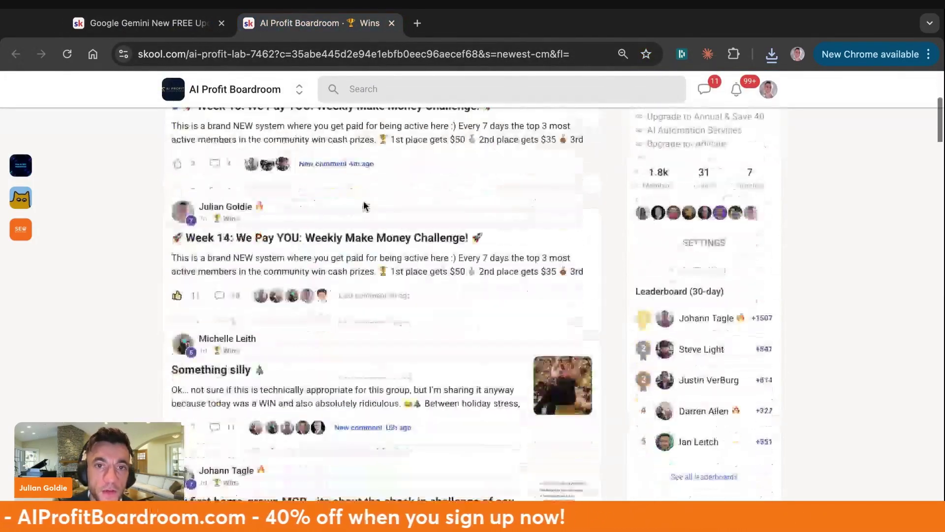
Look through the remaining Wins posts on the first page and go to page 2
{"action": "scroll", "coordinate": [364, 205], "scroll_direction": "down", "scroll_amount": 15}
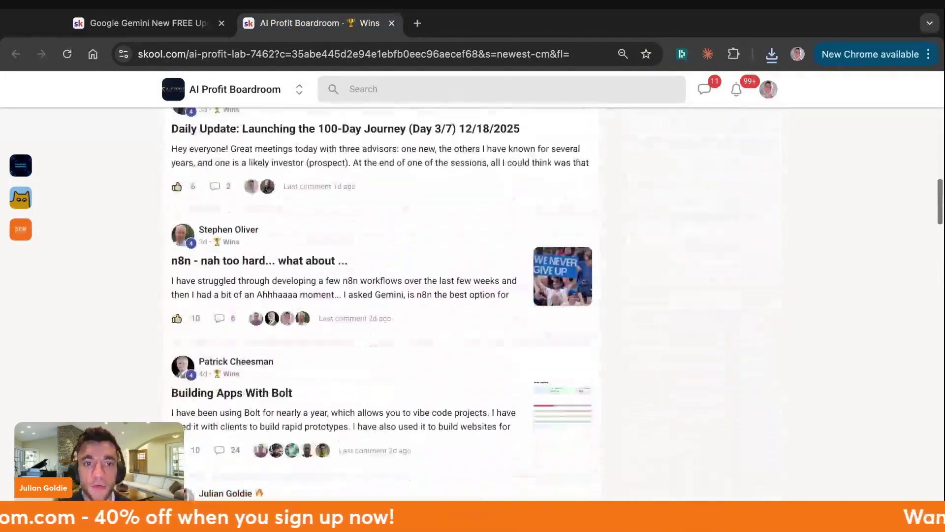
{"action": "scroll", "coordinate": [365, 182], "scroll_direction": "down", "scroll_amount": 20}
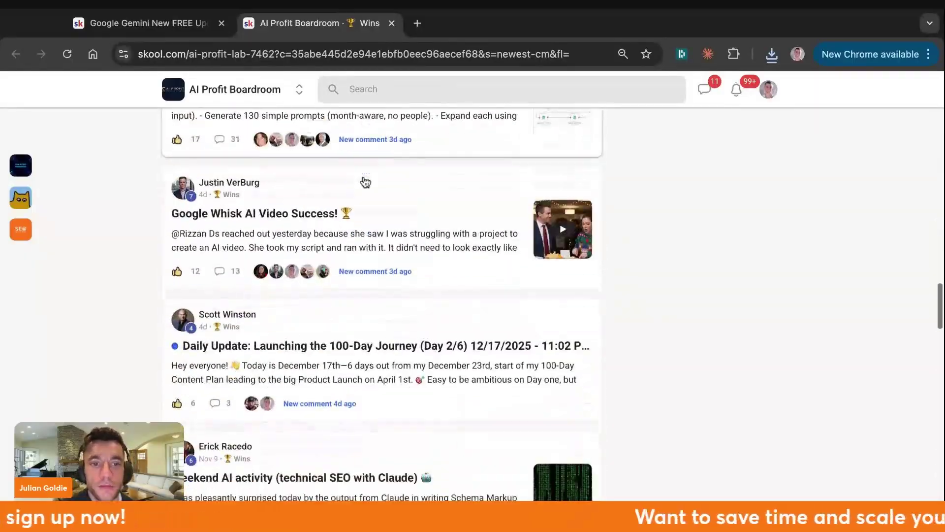
{"action": "scroll", "coordinate": [365, 182], "scroll_direction": "down", "scroll_amount": 10}
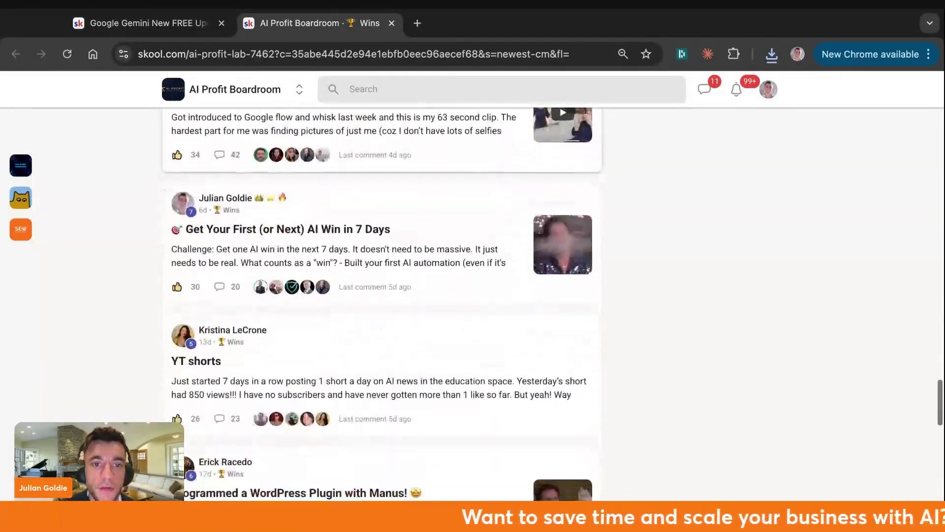
{"action": "scroll", "coordinate": [285, 448], "scroll_direction": "down", "scroll_amount": 10}
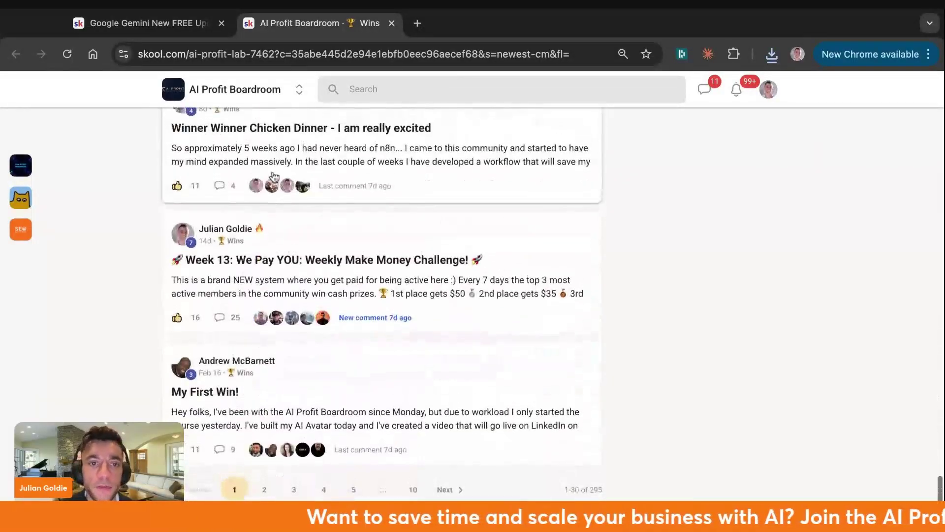
{"action": "left_click", "coordinate": [267, 491]}
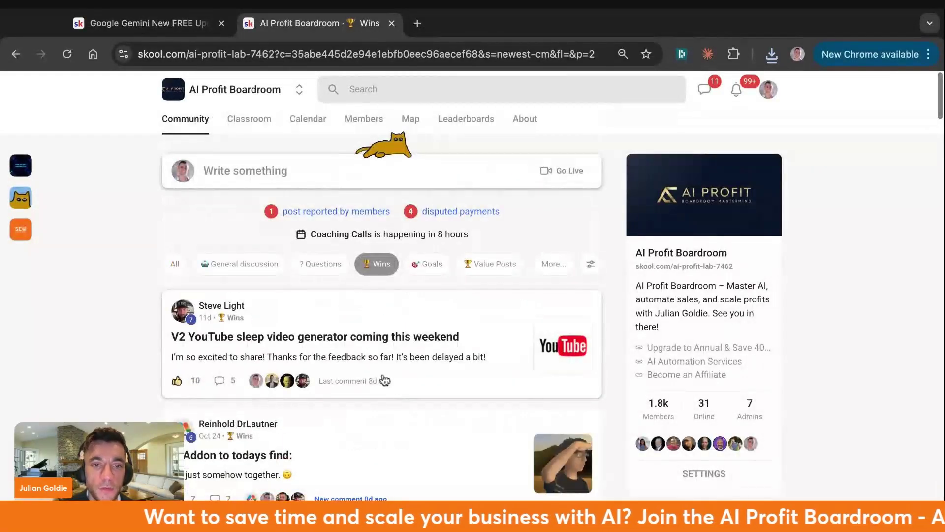
Open the "SEOwrapped.com launch on Product Hunt" post, highlight its title, and close it
{"action": "scroll", "coordinate": [383, 381], "scroll_direction": "down", "scroll_amount": 4}
{"action": "scroll", "coordinate": [384, 379], "scroll_direction": "down", "scroll_amount": 8}
{"action": "scroll", "coordinate": [381, 276], "scroll_direction": "up", "scroll_amount": 2}
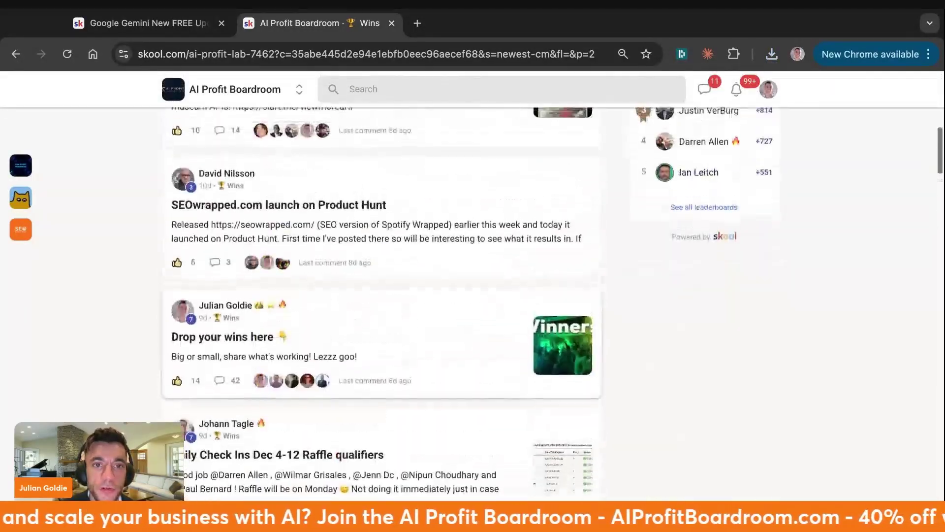
{"action": "left_click", "coordinate": [383, 251]}
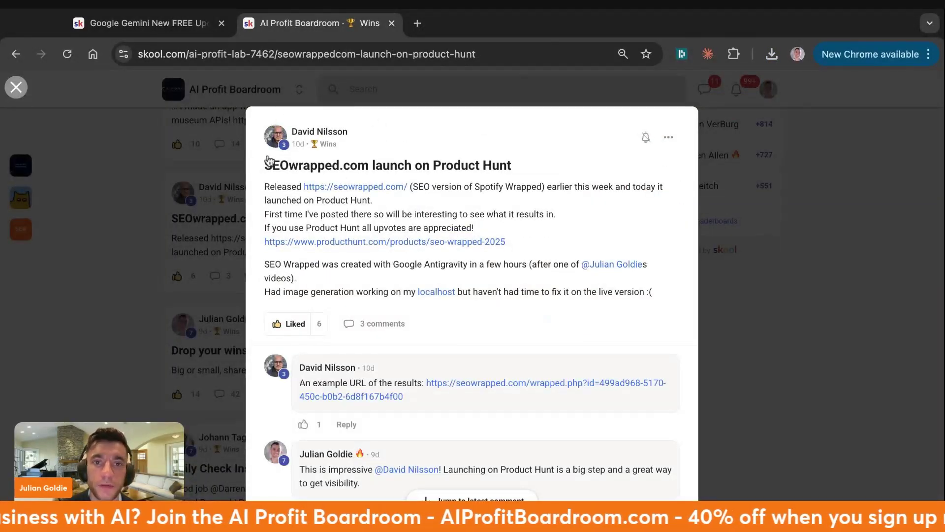
{"action": "triple_click", "coordinate": [302, 165]}
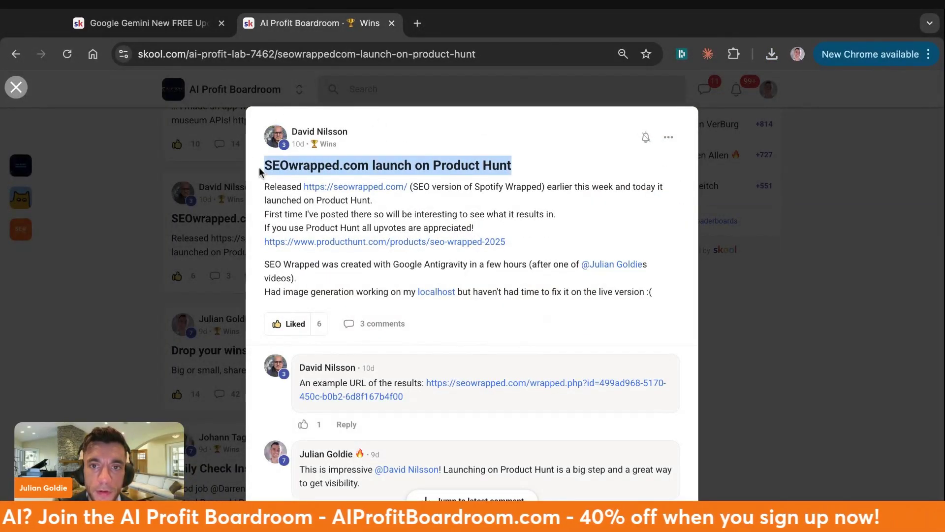
{"action": "left_click", "coordinate": [157, 322]}
View the "Blueprint testing my logo creation GPT" post, highlight "logo creation GPT" in its title, and close it
{"action": "scroll", "coordinate": [155, 321], "scroll_direction": "down", "scroll_amount": 8}
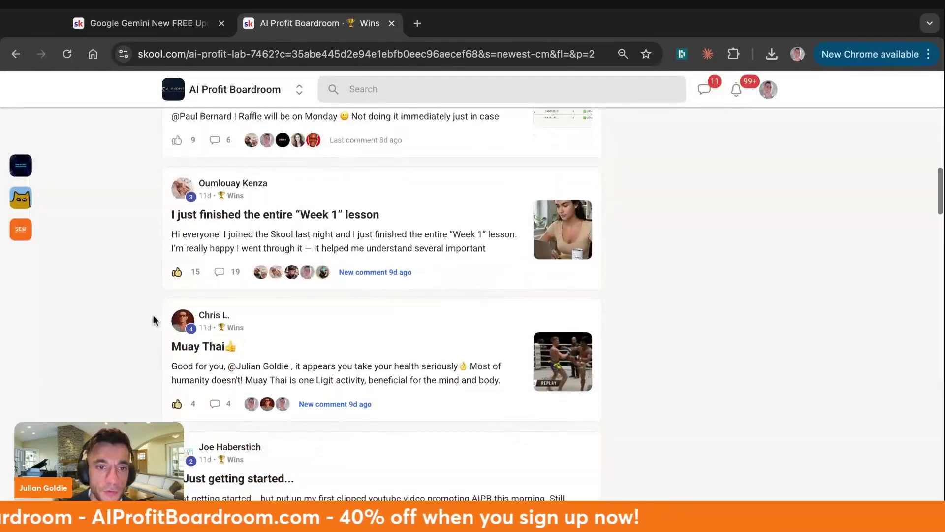
{"action": "scroll", "coordinate": [154, 319], "scroll_direction": "down", "scroll_amount": 15}
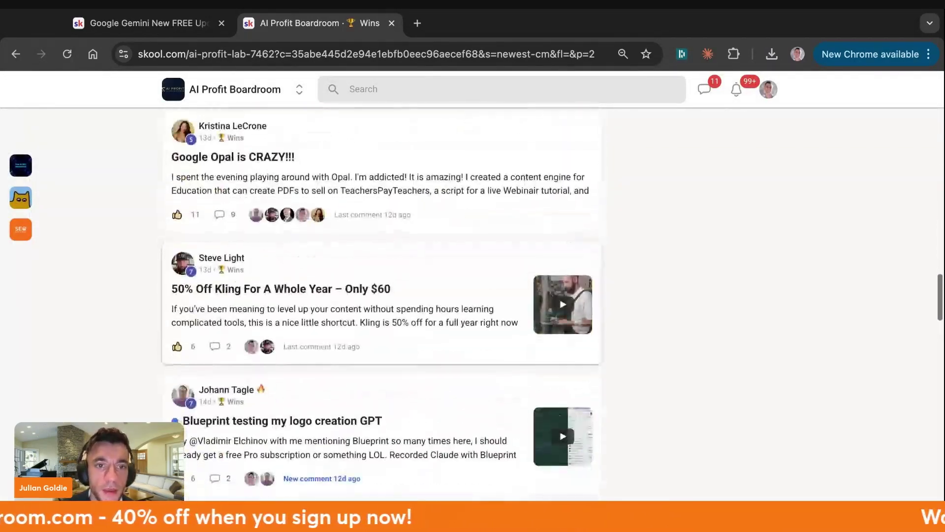
{"action": "scroll", "coordinate": [154, 319], "scroll_direction": "down", "scroll_amount": 5}
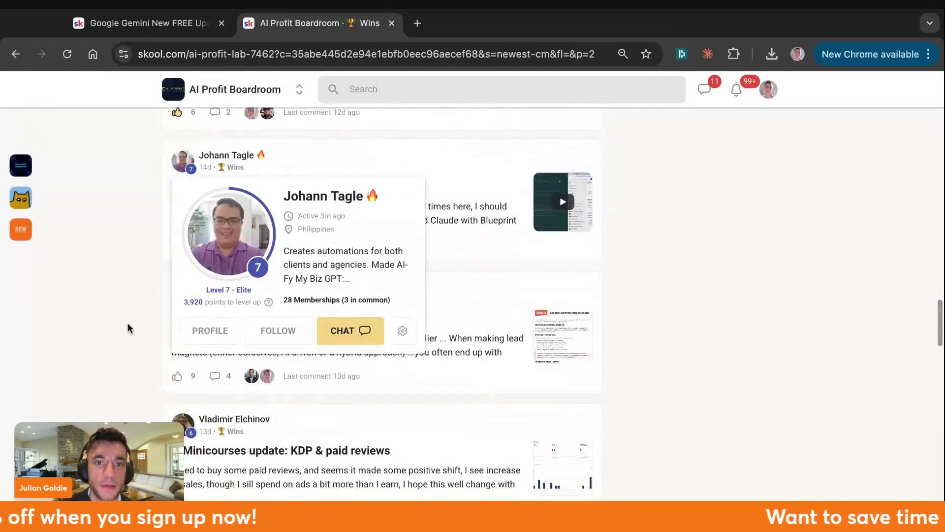
{"action": "left_click", "coordinate": [335, 231]}
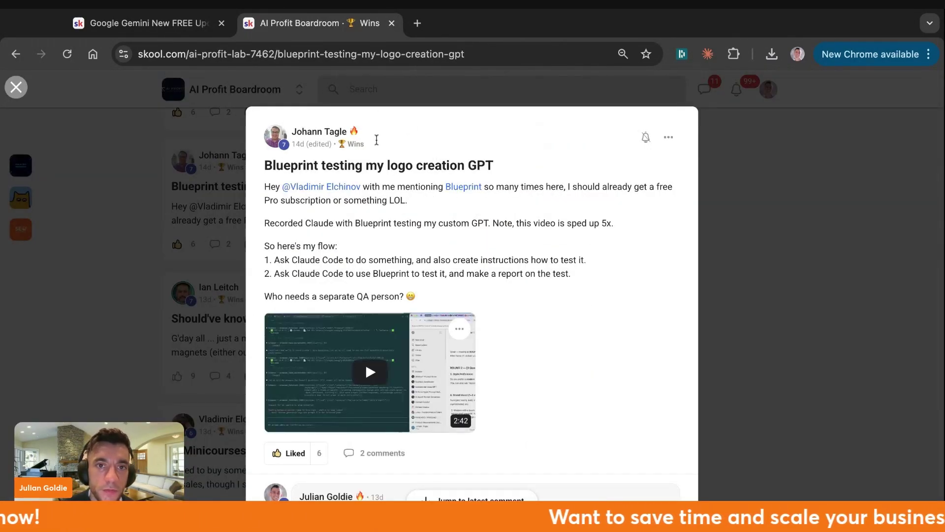
{"action": "left_click_drag", "start_coordinate": [518, 171], "coordinate": [397, 169]}
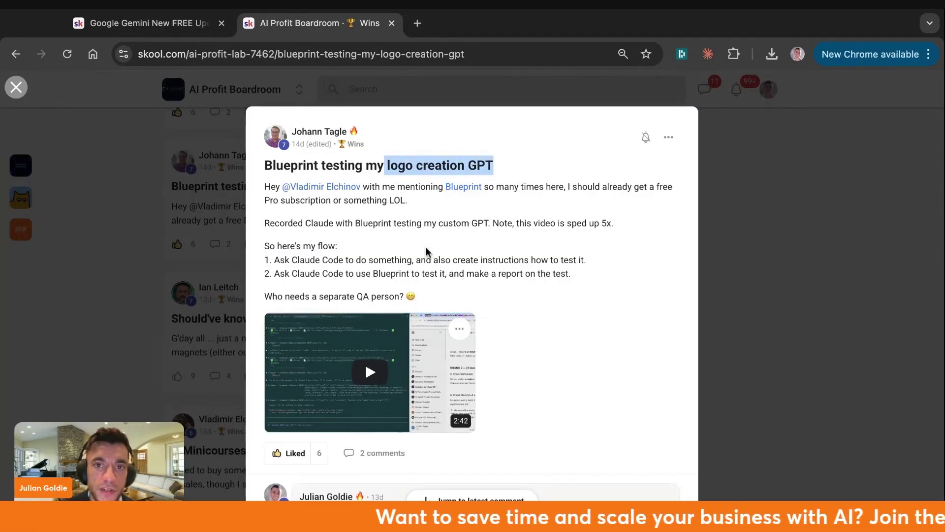
{"action": "left_click", "coordinate": [173, 330]}
View the "Minicourses update: KDP & paid reviews" post, highlight its free mini-courses paragraph, close it, and skim the remaining wins
{"action": "scroll", "coordinate": [192, 286], "scroll_direction": "down", "scroll_amount": 6}
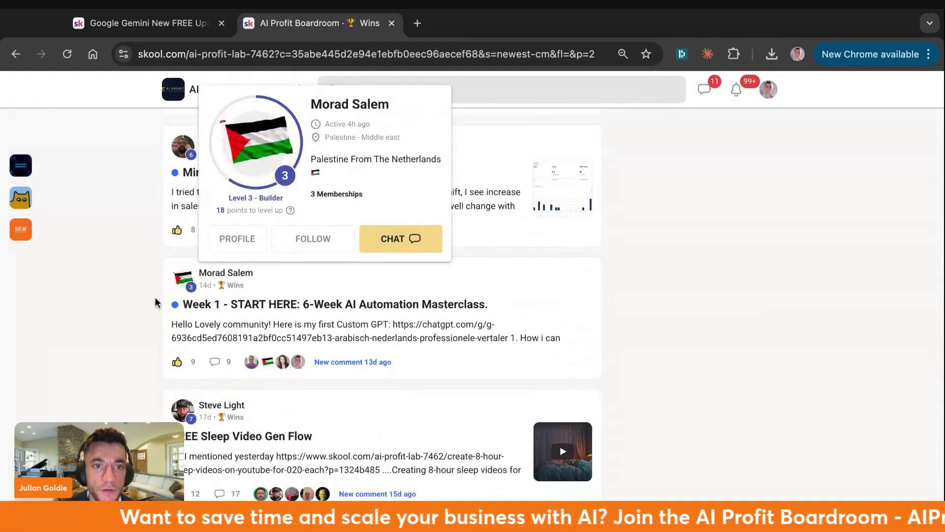
{"action": "scroll", "coordinate": [138, 331], "scroll_direction": "up", "scroll_amount": 1}
{"action": "left_click", "coordinate": [389, 213]}
{"action": "triple_click", "coordinate": [438, 225]}
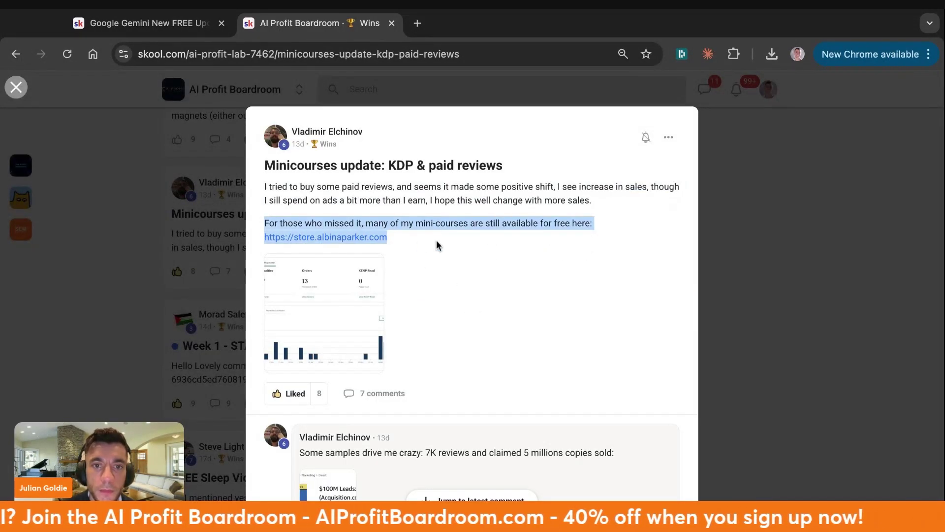
{"action": "left_click", "coordinate": [179, 377]}
{"action": "scroll", "coordinate": [197, 393], "scroll_direction": "down", "scroll_amount": 10}
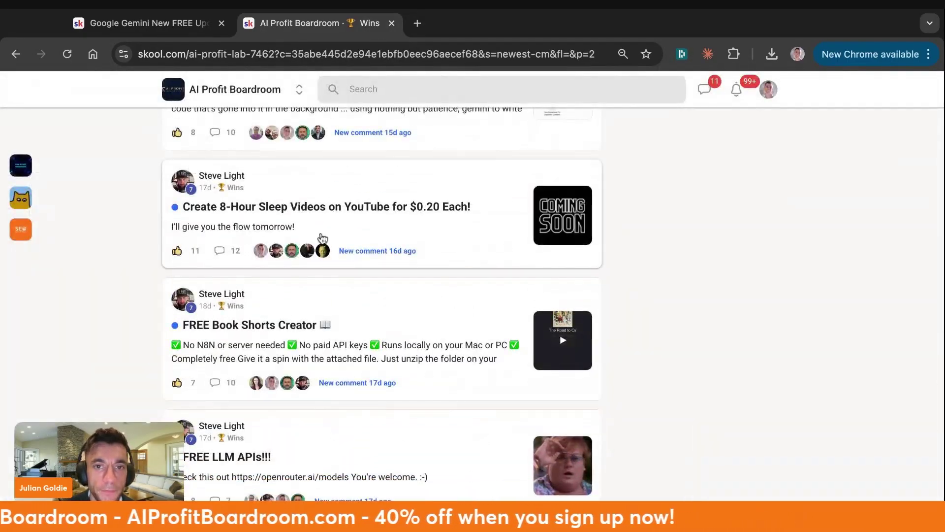
{"action": "scroll", "coordinate": [253, 236], "scroll_direction": "up", "scroll_amount": 20}
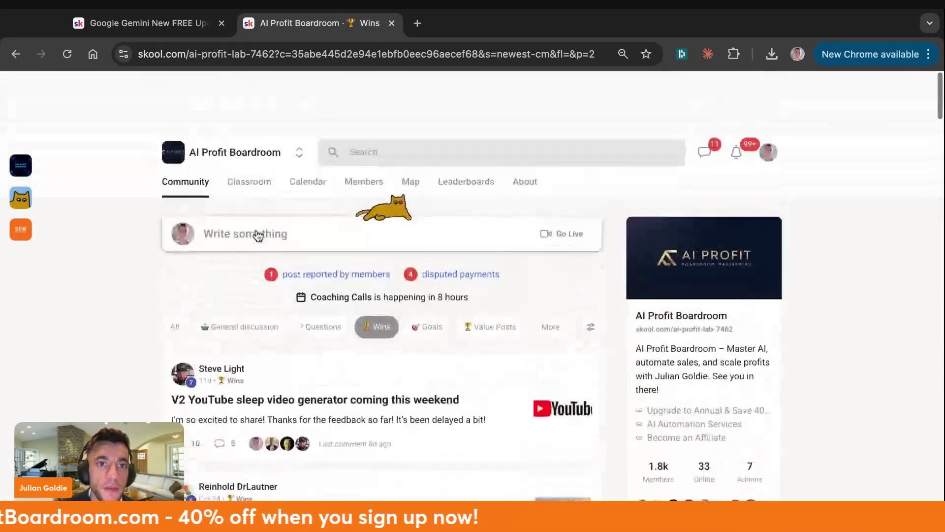
Open the testimonials document linked in the Google Gemini guide and read through its first member stories
{"action": "left_click", "coordinate": [226, 14]}
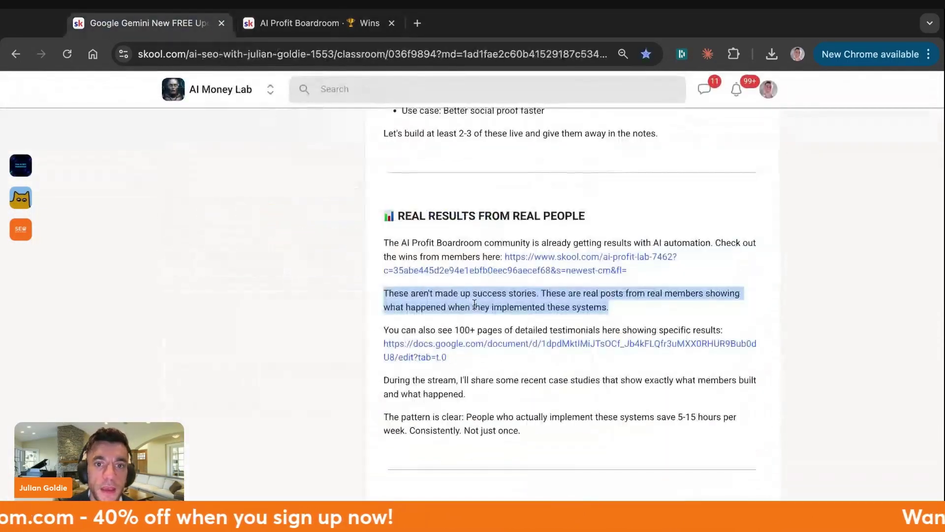
{"action": "left_click", "coordinate": [521, 343]}
{"action": "left_click", "coordinate": [42, 178]}
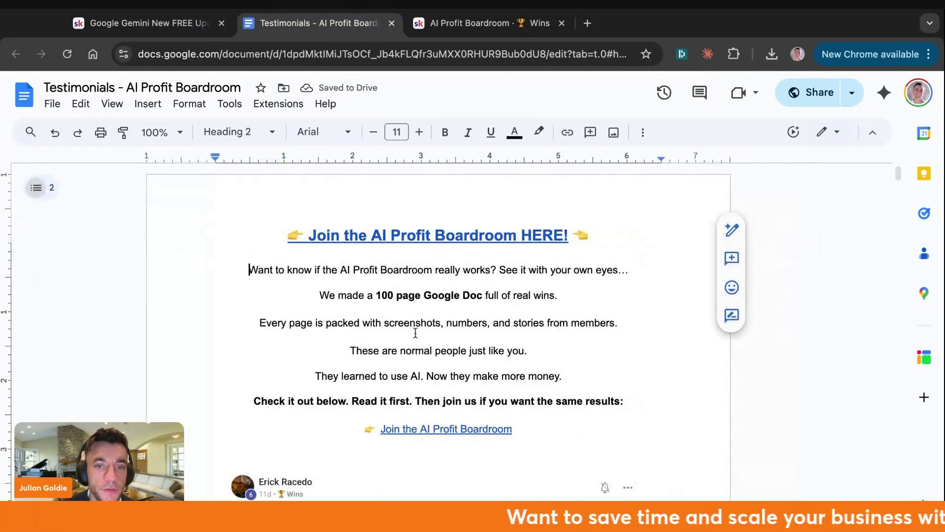
{"action": "scroll", "coordinate": [415, 332], "scroll_direction": "down", "scroll_amount": 5}
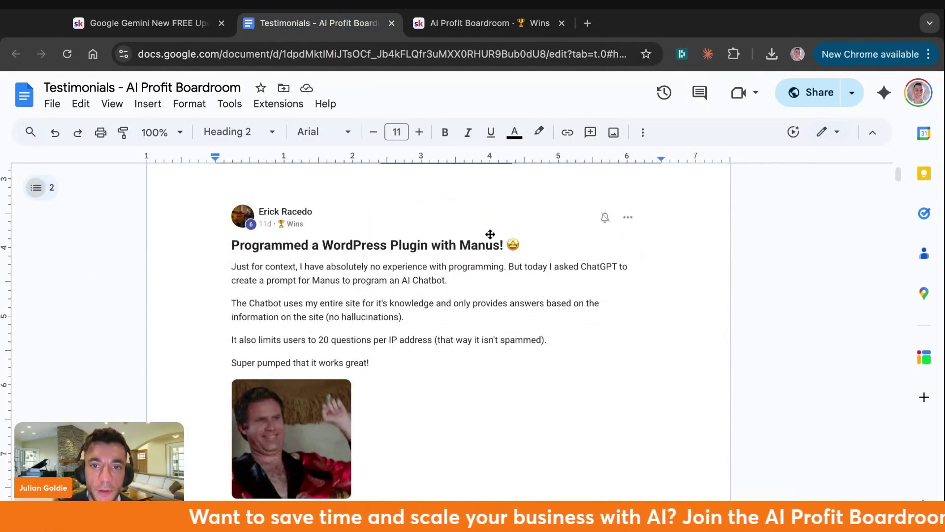
{"action": "scroll", "coordinate": [489, 234], "scroll_direction": "down", "scroll_amount": 10}
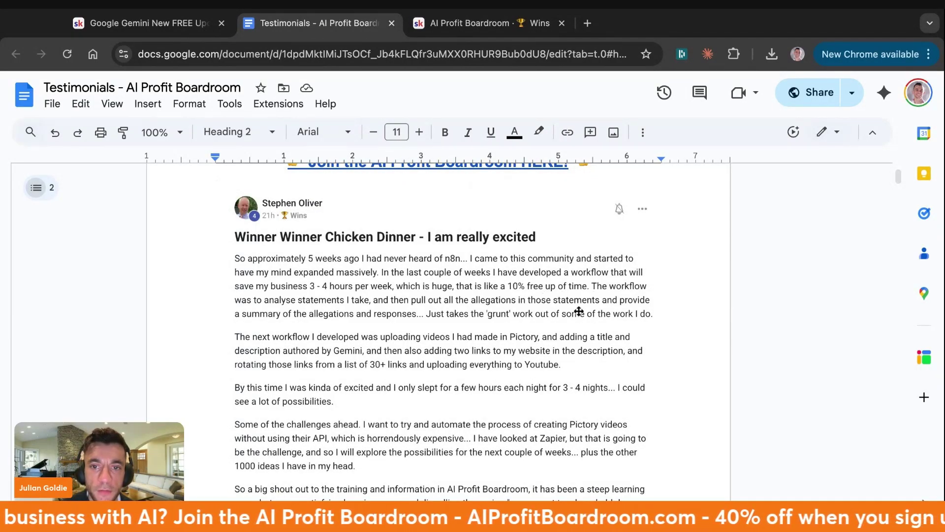
{"action": "scroll", "coordinate": [579, 311], "scroll_direction": "down", "scroll_amount": 10}
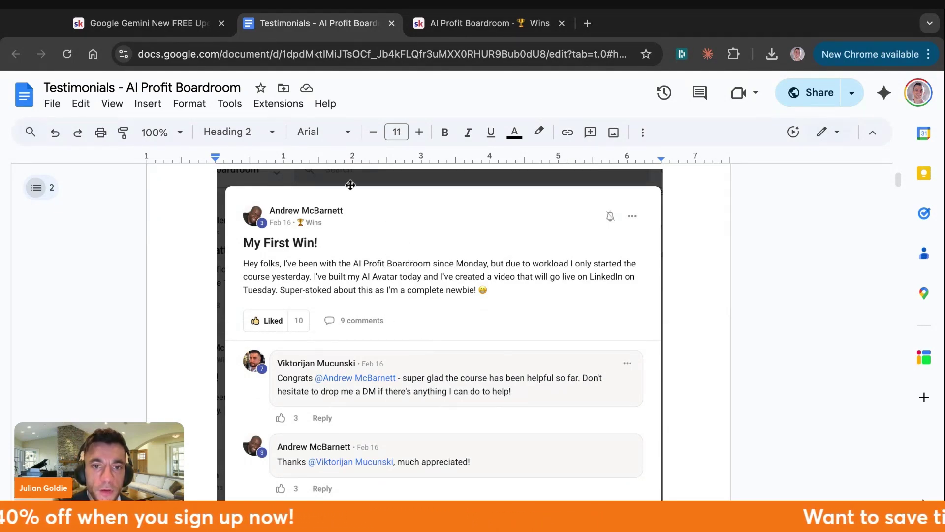
Return to the guide and highlight THE CORE PRINCIPLE statements one by one, through "The Flash Leverage System works because:"
{"action": "left_click", "coordinate": [158, 14]}
{"action": "scroll", "coordinate": [481, 361], "scroll_direction": "down", "scroll_amount": 6}
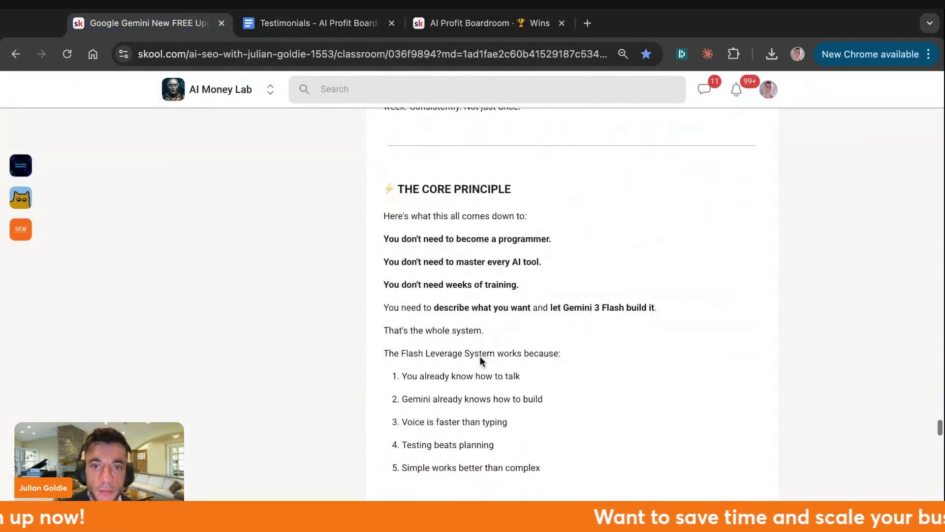
{"action": "triple_click", "coordinate": [489, 237]}
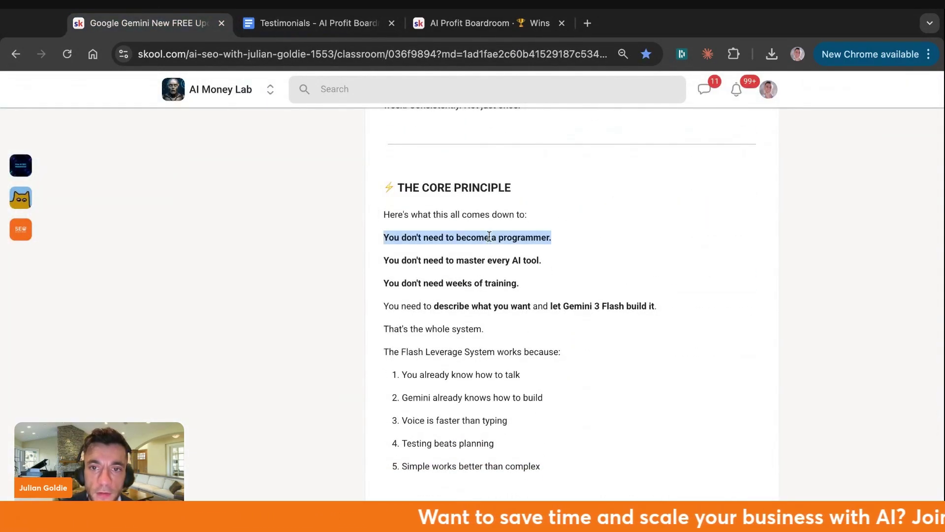
{"action": "triple_click", "coordinate": [490, 261]}
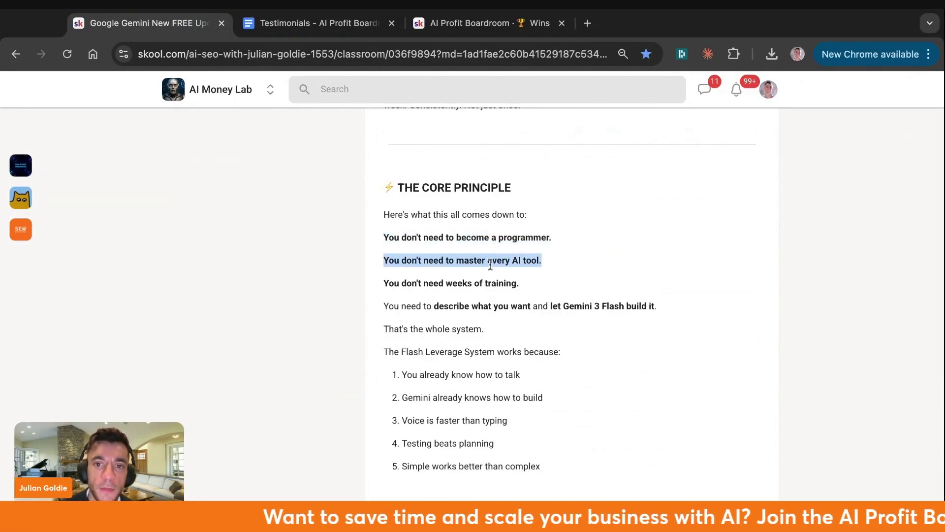
{"action": "triple_click", "coordinate": [491, 284]}
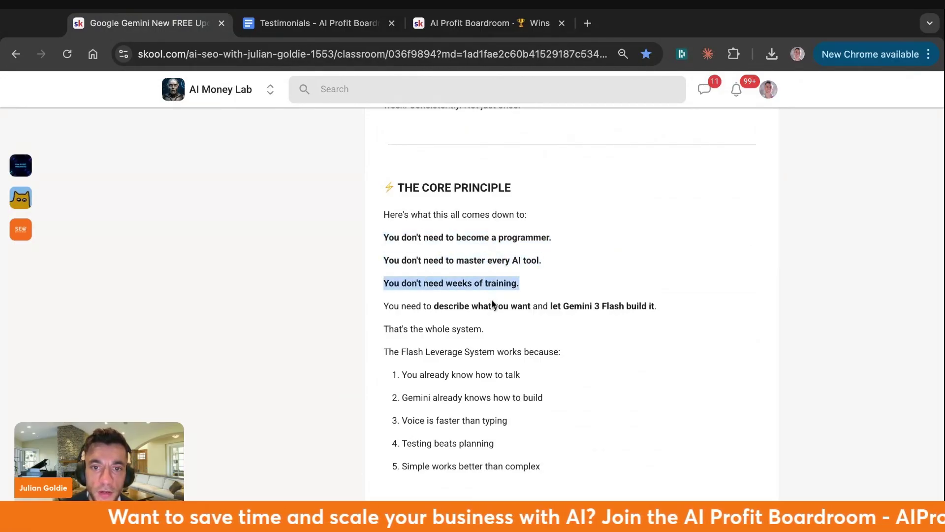
{"action": "triple_click", "coordinate": [489, 305]}
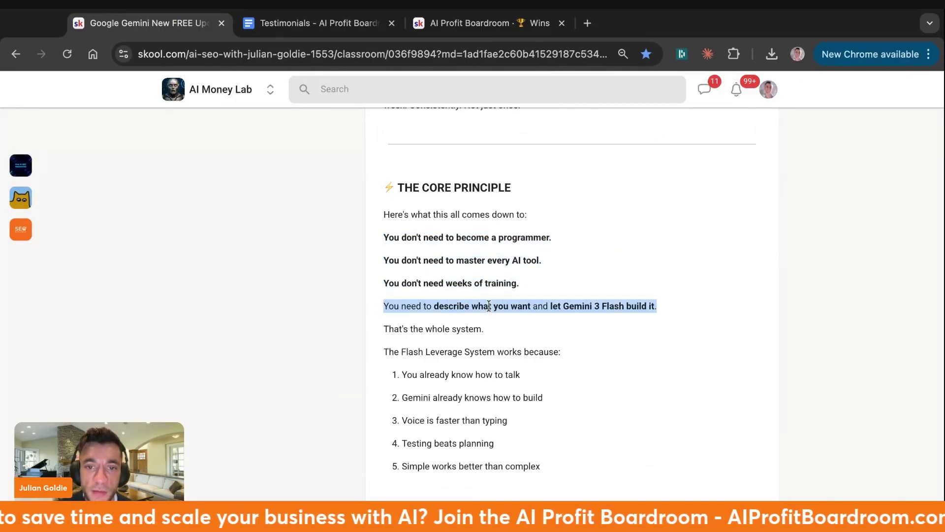
{"action": "triple_click", "coordinate": [393, 329]}
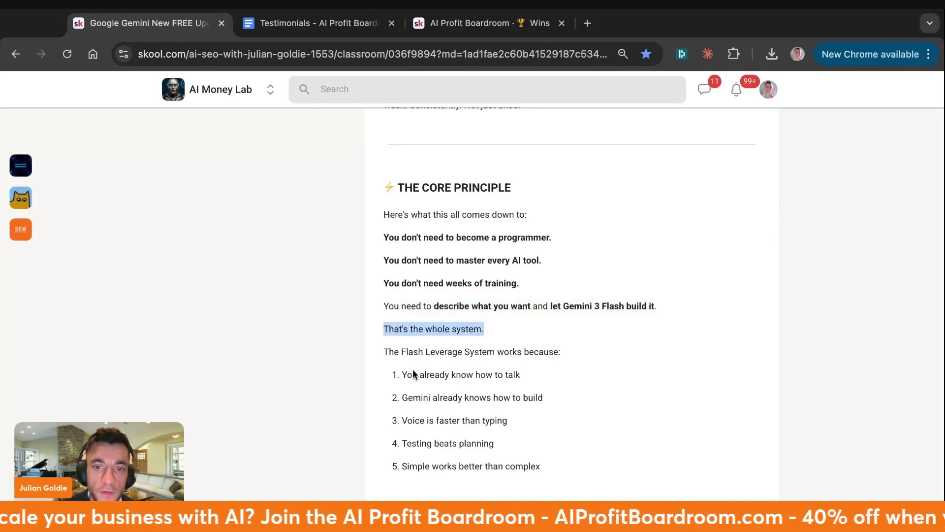
{"action": "triple_click", "coordinate": [380, 354]}
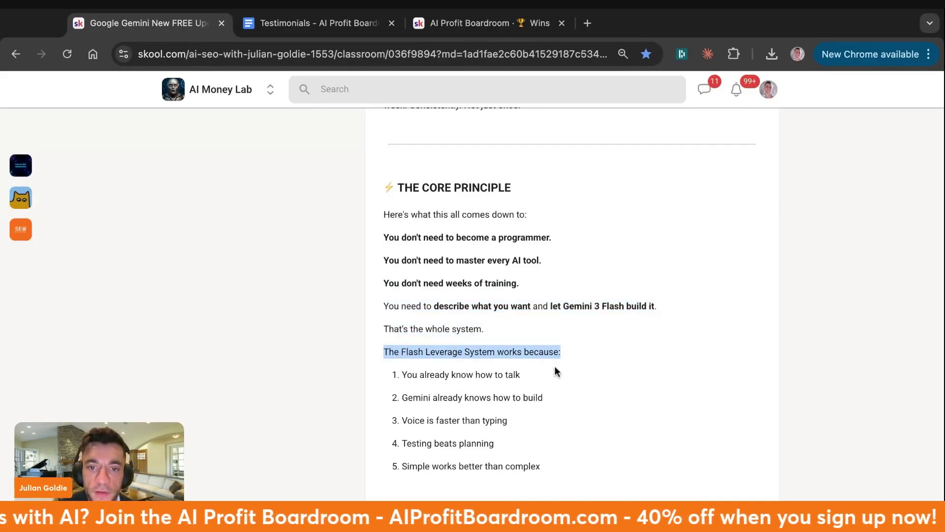
Highlight each of the five Flash Leverage System reasons in turn, from "You already know how to talk" to "Simple works better than complex"
{"action": "scroll", "coordinate": [556, 371], "scroll_direction": "down", "scroll_amount": 1}
{"action": "triple_click", "coordinate": [463, 363]}
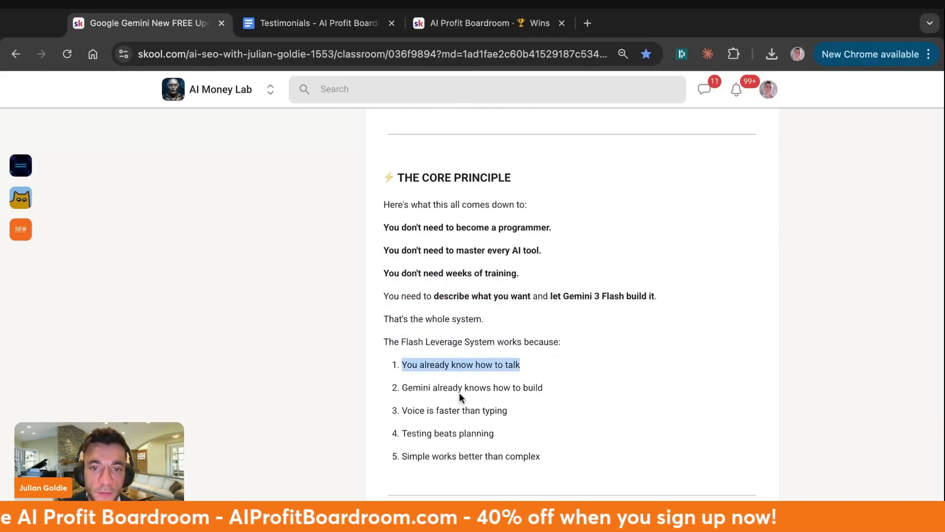
{"action": "triple_click", "coordinate": [460, 386]}
{"action": "triple_click", "coordinate": [458, 408]}
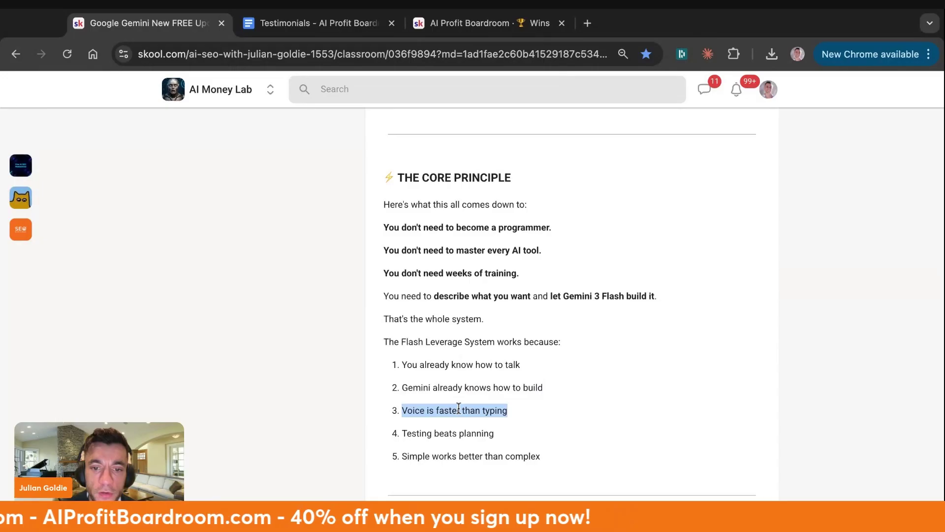
{"action": "triple_click", "coordinate": [453, 432]}
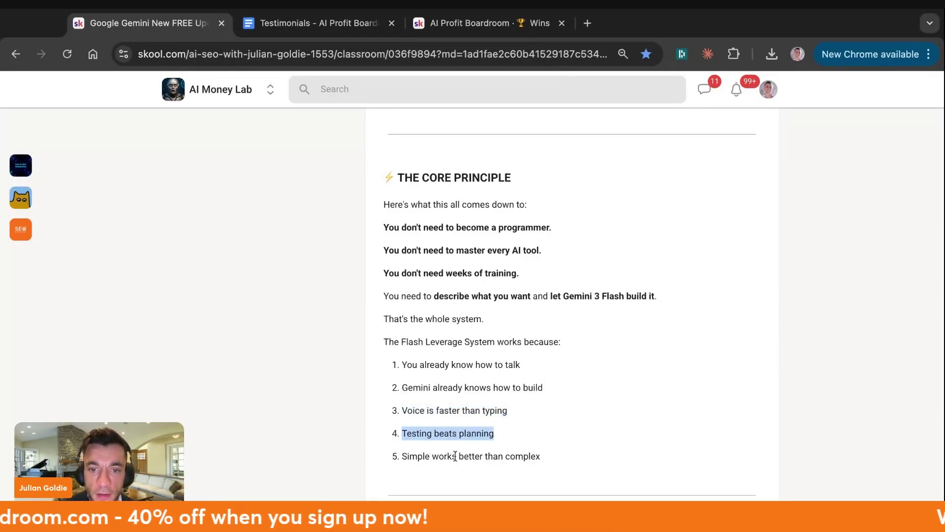
{"action": "triple_click", "coordinate": [454, 456]}
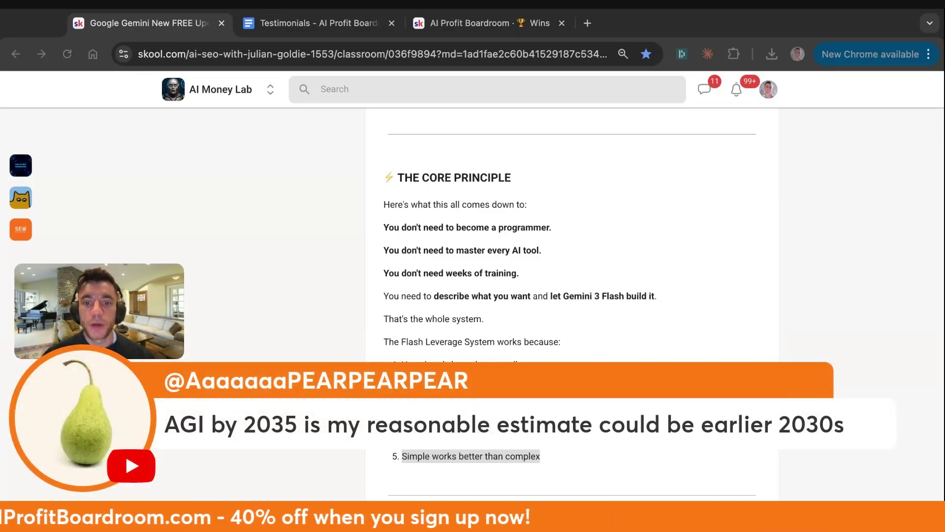
Move on to the guide's YOUR HOMEWORK section, highlight its heading, and view the tasks listed below it
{"action": "left_click", "coordinate": [641, 344]}
{"action": "scroll", "coordinate": [641, 345], "scroll_direction": "down", "scroll_amount": 7}
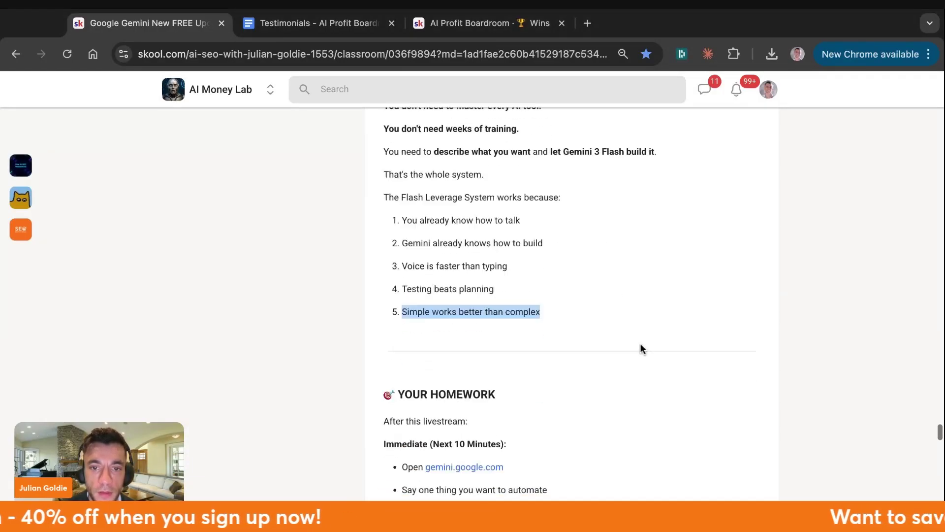
{"action": "triple_click", "coordinate": [532, 165]}
{"action": "scroll", "coordinate": [539, 190], "scroll_direction": "down", "scroll_amount": 1}
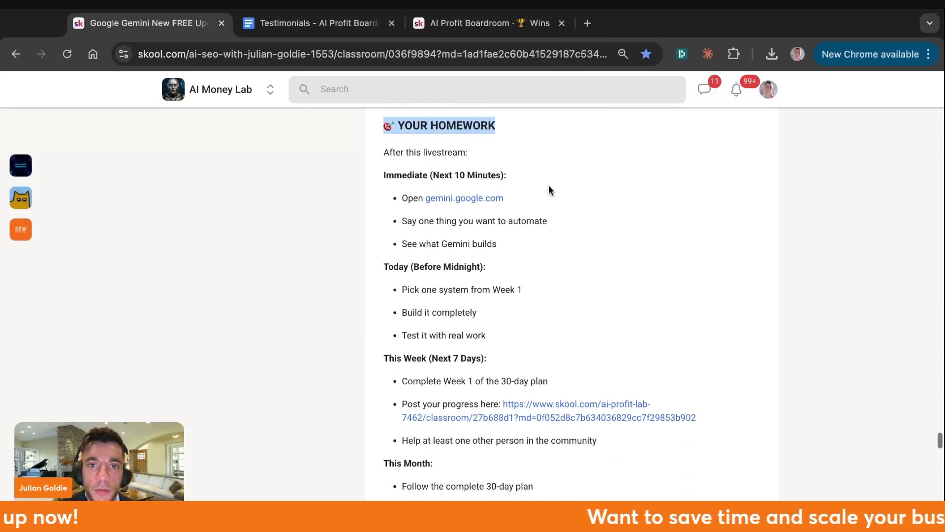
Highlight the homework's "Immediate (Next 10 Minutes):" heading together with its tasks down to "See what Gemini builds"
{"action": "triple_click", "coordinate": [369, 145]}
{"action": "left_click", "coordinate": [445, 170]}
{"action": "triple_click", "coordinate": [443, 170]}
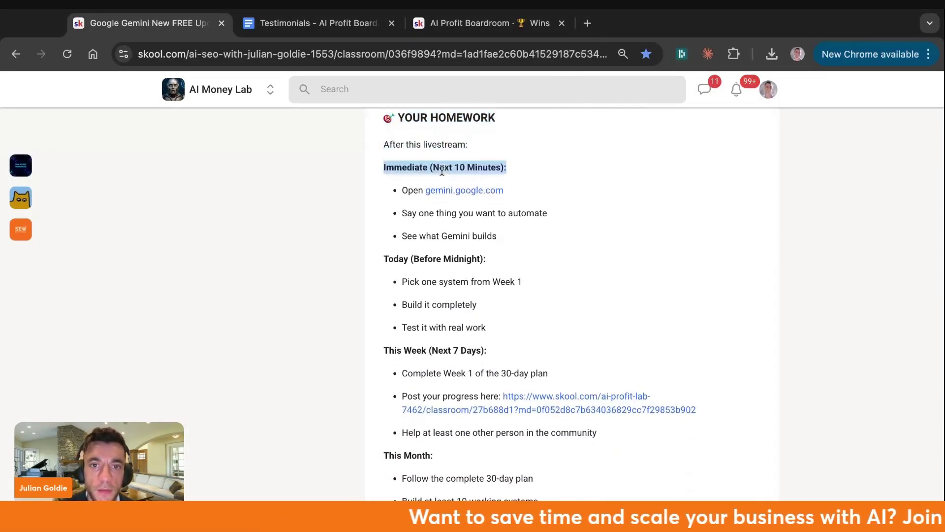
{"action": "key", "text": "shift+Down"}
{"action": "key", "text": "shift+Down"}
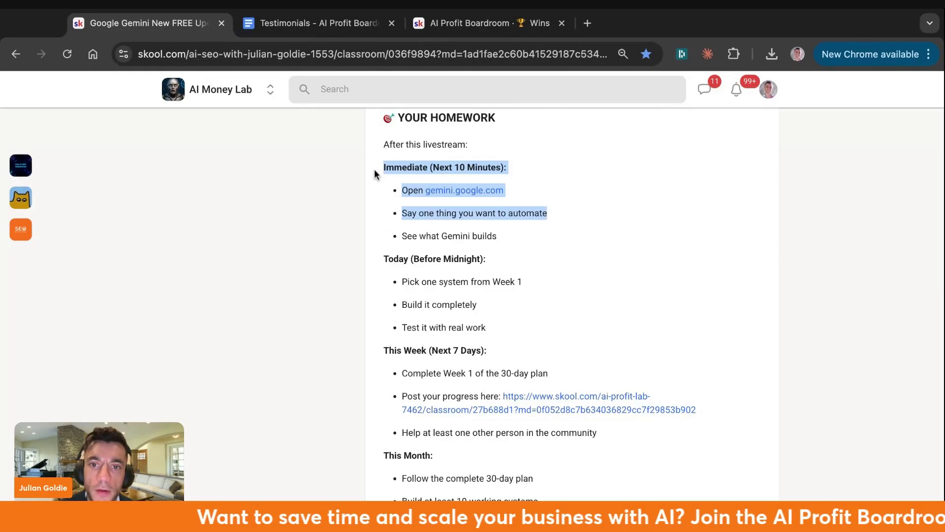
{"action": "left_click_drag", "start_coordinate": [547, 213], "coordinate": [498, 236]}
{"action": "scroll", "coordinate": [498, 237], "scroll_direction": "down", "scroll_amount": 1}
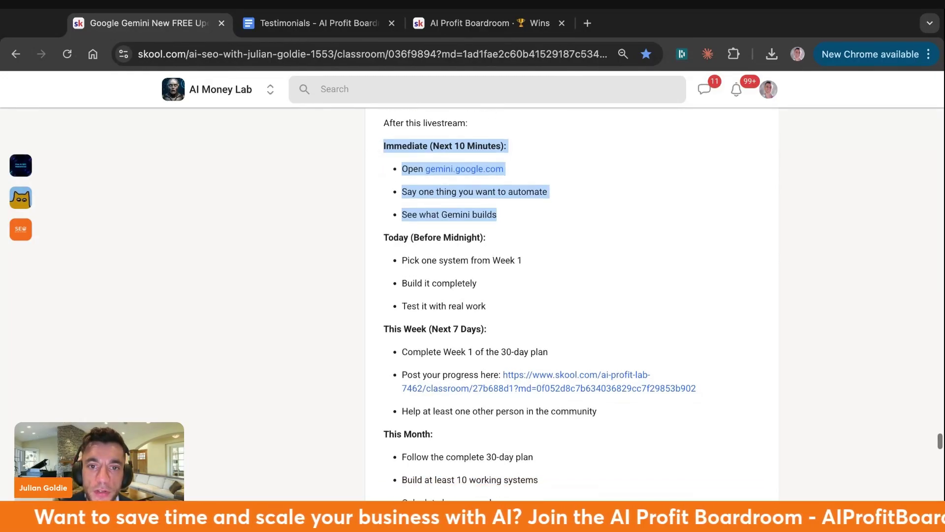
Highlight the "Today (Before Midnight):" homework heading and its tasks in turn, ending with "Test it with real work"
{"action": "left_click_drag", "start_coordinate": [368, 195], "coordinate": [469, 221]}
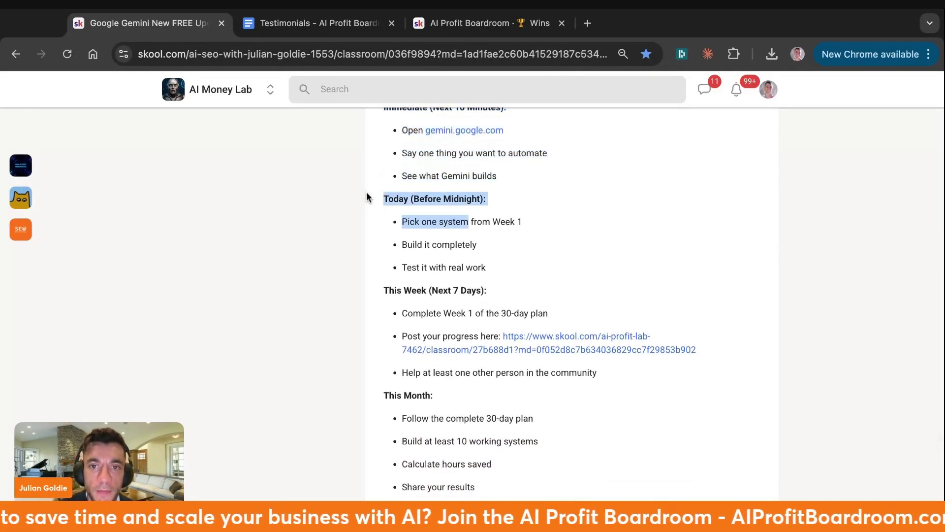
{"action": "left_click", "coordinate": [495, 229]}
{"action": "triple_click", "coordinate": [502, 222]}
{"action": "triple_click", "coordinate": [448, 246]}
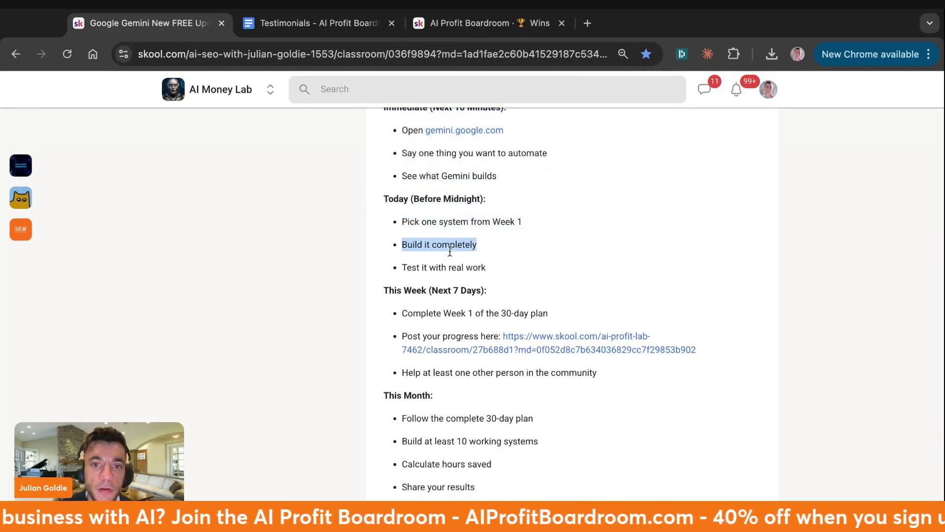
{"action": "triple_click", "coordinate": [452, 267]}
Highlight the "This Week (Next 7 Days):" tasks in turn, opening the progress-posting link and closing its page along the way
{"action": "left_click", "coordinate": [430, 293]}
{"action": "left_click_drag", "start_coordinate": [387, 291], "coordinate": [548, 314]}
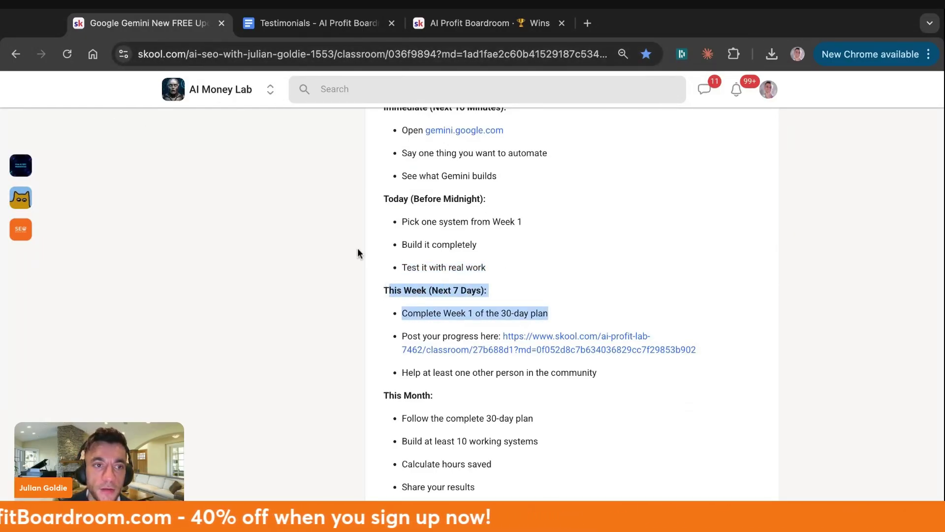
{"action": "triple_click", "coordinate": [427, 336]}
{"action": "left_click", "coordinate": [544, 345]}
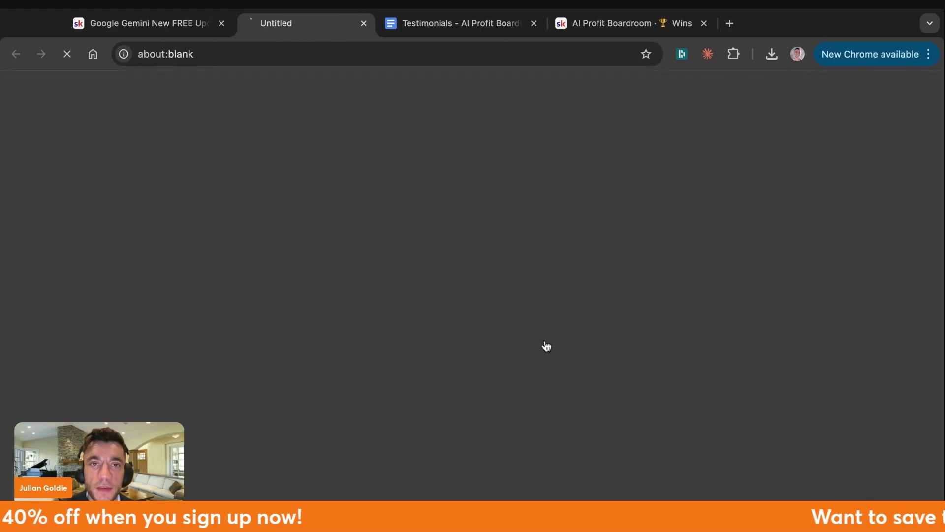
{"action": "left_click", "coordinate": [392, 23]}
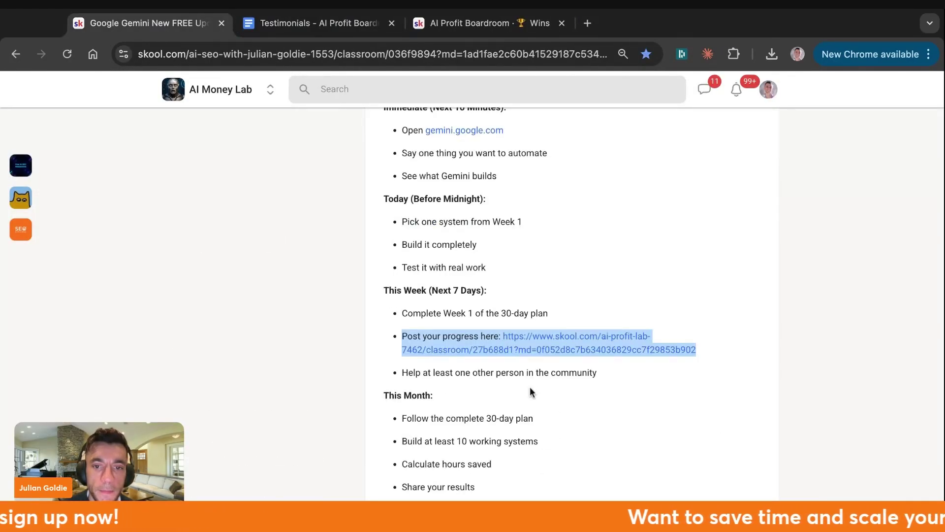
{"action": "triple_click", "coordinate": [534, 375]}
{"action": "scroll", "coordinate": [534, 377], "scroll_direction": "down", "scroll_amount": 1}
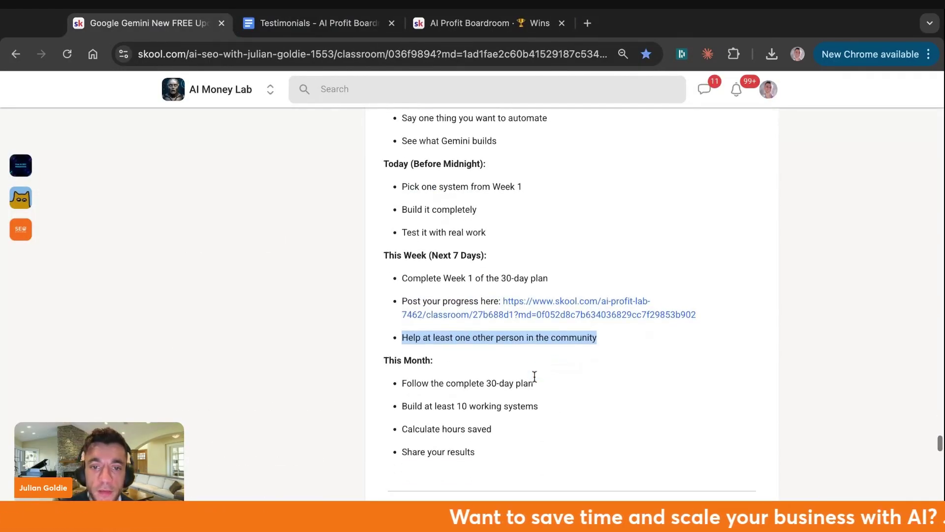
Highlight the whole "This Month:" homework block and its individual tasks, ending with "Share your results"
{"action": "mouse_move", "coordinate": [385, 341]}
{"action": "left_mouse_down"}
{"action": "mouse_move", "coordinate": [494, 417]}
{"action": "mouse_move", "coordinate": [476, 440]}
{"action": "left_mouse_up"}
{"action": "scroll", "coordinate": [386, 341], "scroll_direction": "down", "scroll_amount": 4}
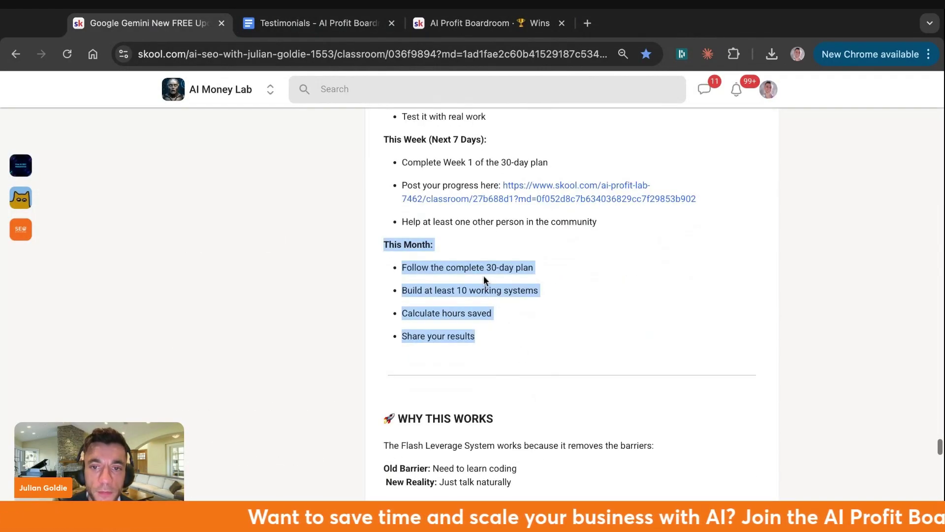
{"action": "triple_click", "coordinate": [480, 271]}
{"action": "triple_click", "coordinate": [482, 292]}
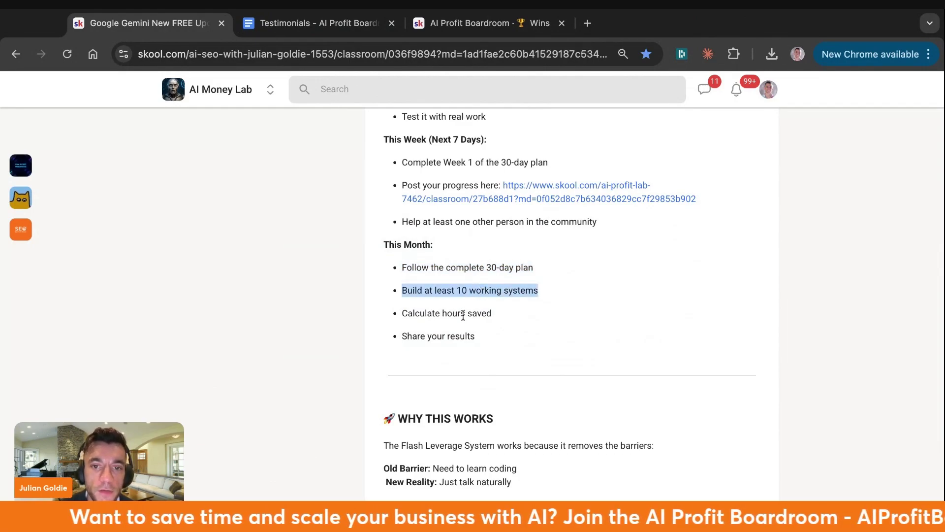
{"action": "triple_click", "coordinate": [463, 314]}
{"action": "triple_click", "coordinate": [457, 334]}
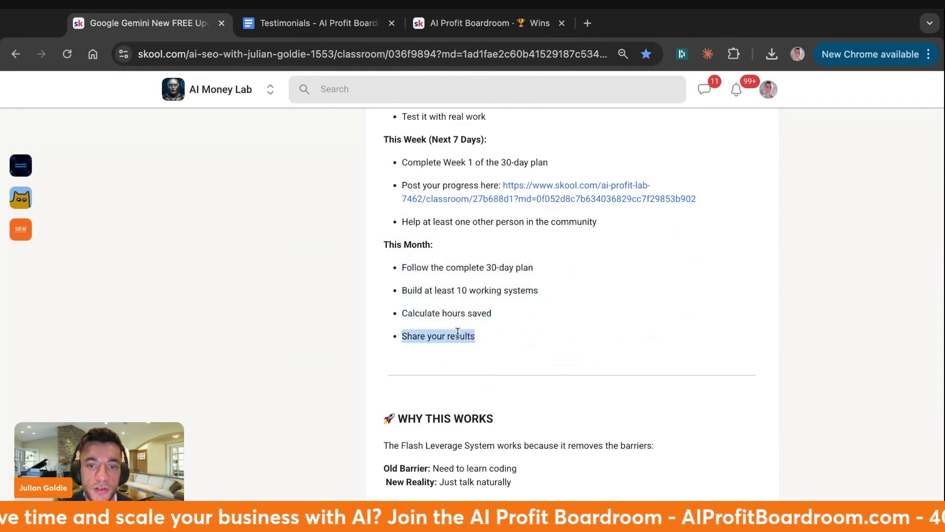
{"action": "scroll", "coordinate": [457, 333], "scroll_direction": "down", "scroll_amount": 20}
{"action": "scroll", "coordinate": [451, 72], "scroll_direction": "up", "scroll_amount": 20}
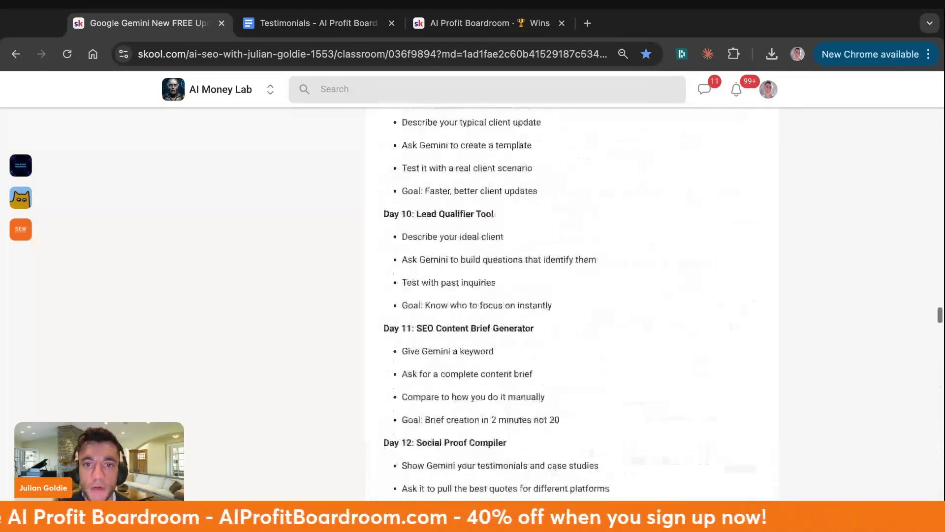
Switch to the AI Profit Boardroom community and look through its unfiltered feed of all posts
{"action": "left_click", "coordinate": [485, 23]}
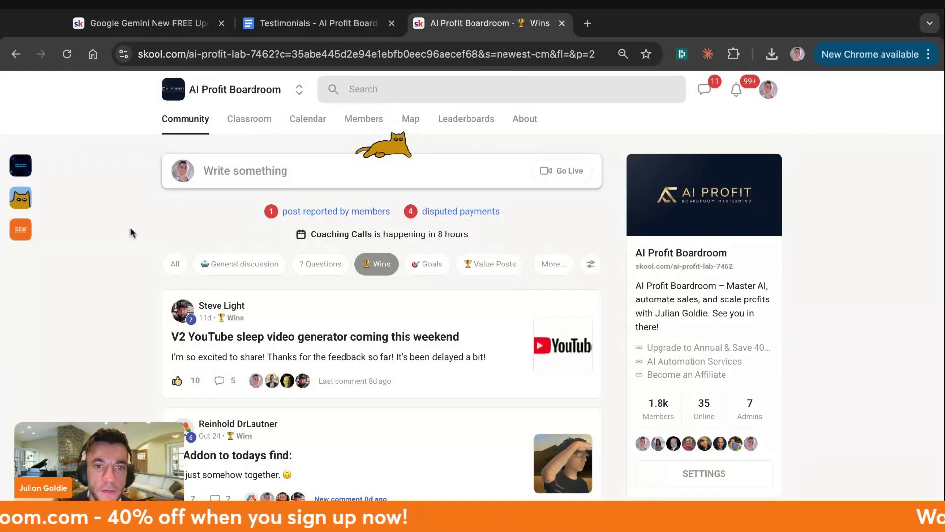
{"action": "scroll", "coordinate": [542, 320], "scroll_direction": "down", "scroll_amount": 4}
{"action": "scroll", "coordinate": [601, 281], "scroll_direction": "up", "scroll_amount": 5}
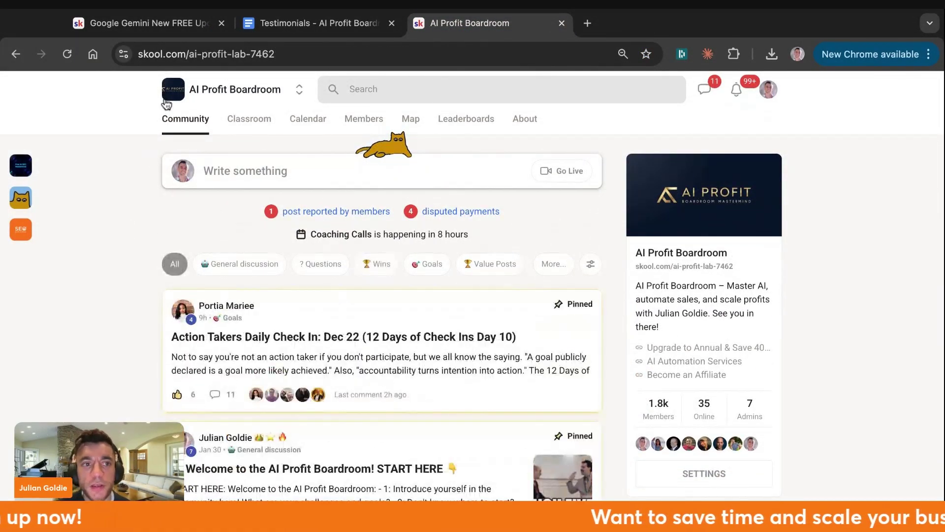
{"action": "scroll", "coordinate": [129, 317], "scroll_direction": "down", "scroll_amount": 15}
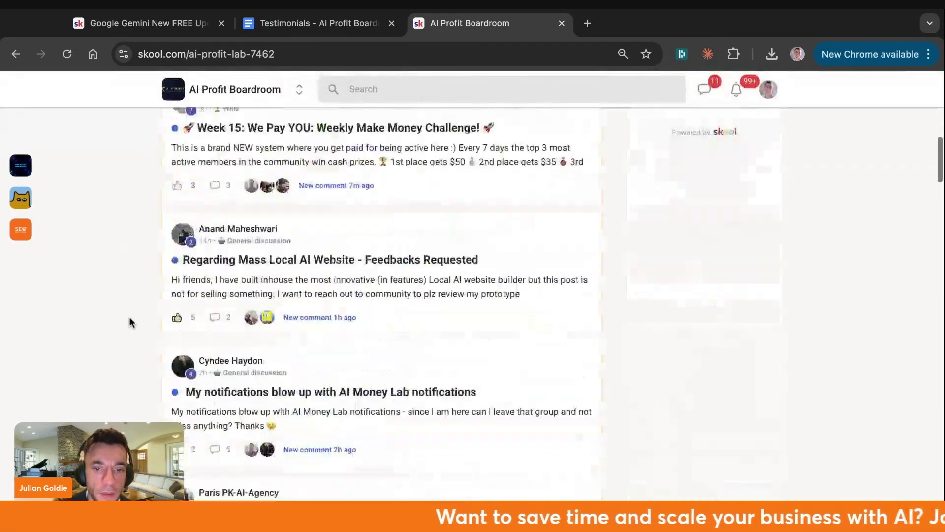
{"action": "scroll", "coordinate": [381, 305], "scroll_direction": "up", "scroll_amount": 15}
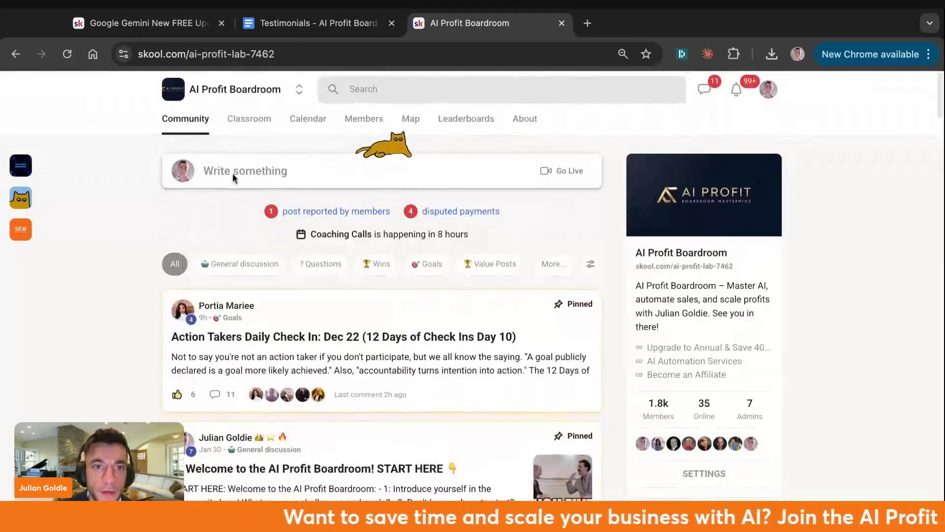
Open the classroom's START HERE 6-week AI automation course, highlight the Lesson 3 title, and look through the weekly lesson list
{"action": "left_click", "coordinate": [249, 119]}
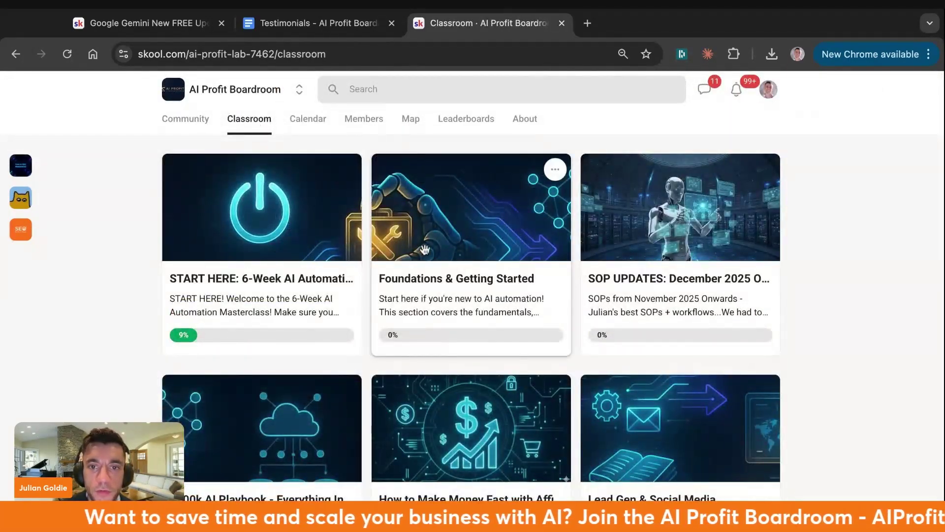
{"action": "left_click", "coordinate": [230, 236]}
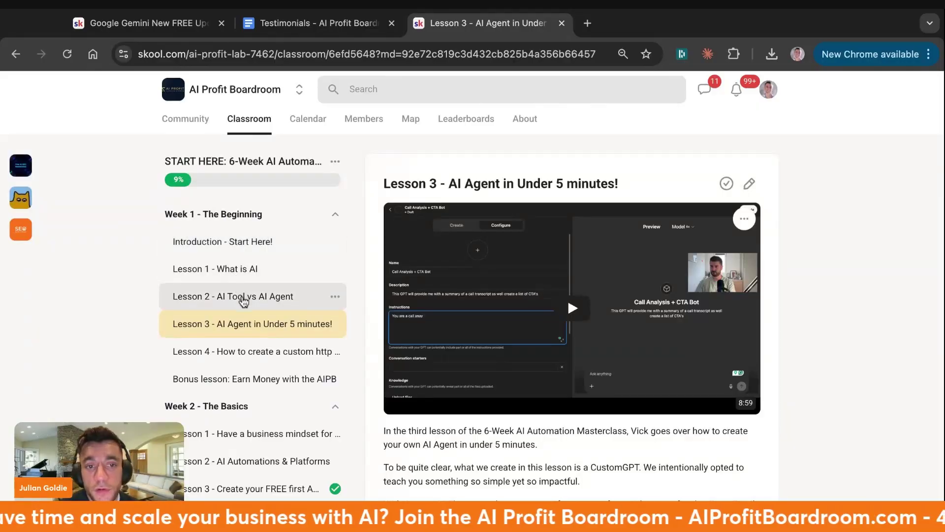
{"action": "triple_click", "coordinate": [574, 187]}
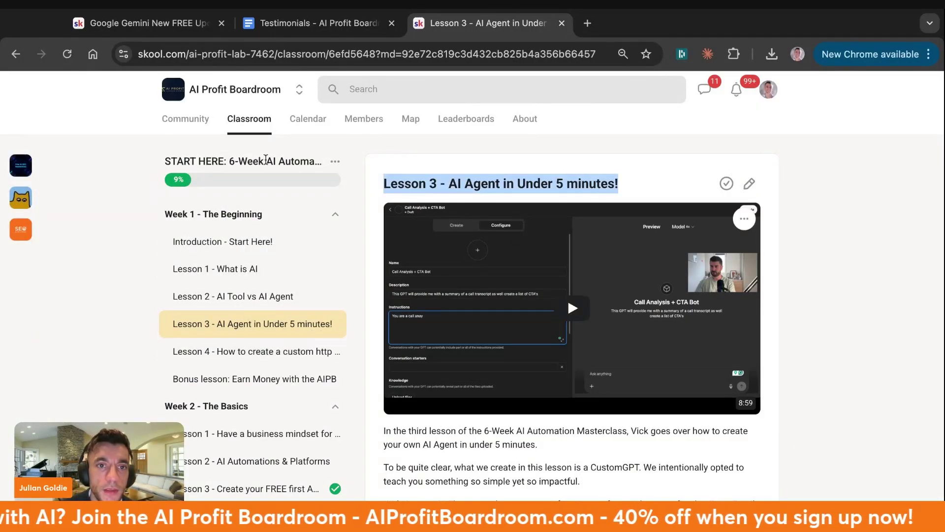
{"action": "scroll", "coordinate": [232, 276], "scroll_direction": "down", "scroll_amount": 10}
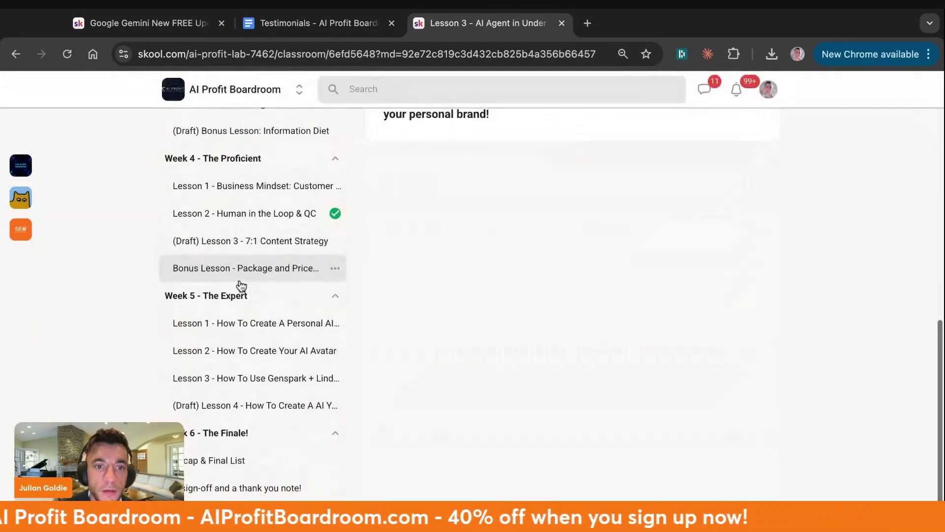
{"action": "scroll", "coordinate": [267, 289], "scroll_direction": "up", "scroll_amount": 10}
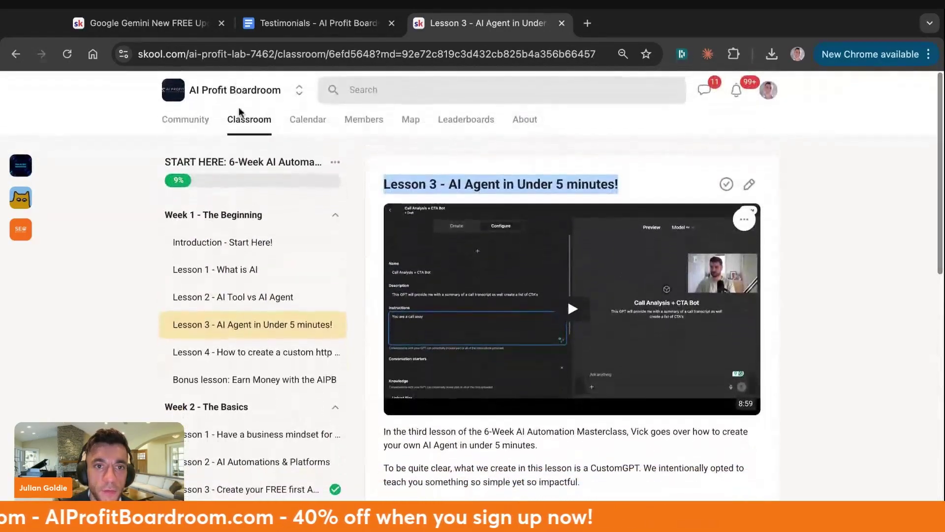
From the classroom, view the SOP UPDATES: December 2025 course and open the $300k AI Playbook course
{"action": "left_click", "coordinate": [241, 116]}
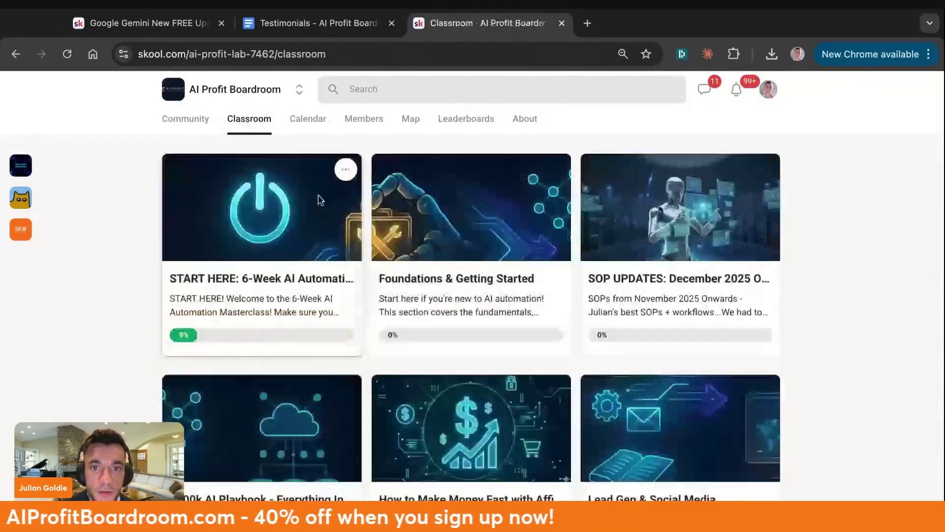
{"action": "left_click", "coordinate": [692, 270]}
{"action": "scroll", "coordinate": [445, 338], "scroll_direction": "down", "scroll_amount": 6}
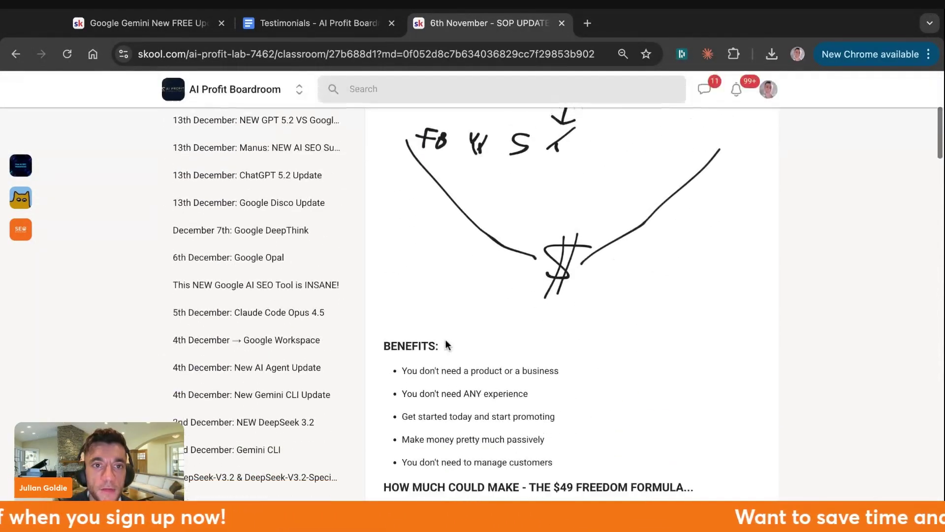
{"action": "scroll", "coordinate": [445, 345], "scroll_direction": "down", "scroll_amount": 5}
{"action": "key", "text": "alt+Left"}
{"action": "left_click", "coordinate": [323, 358]}
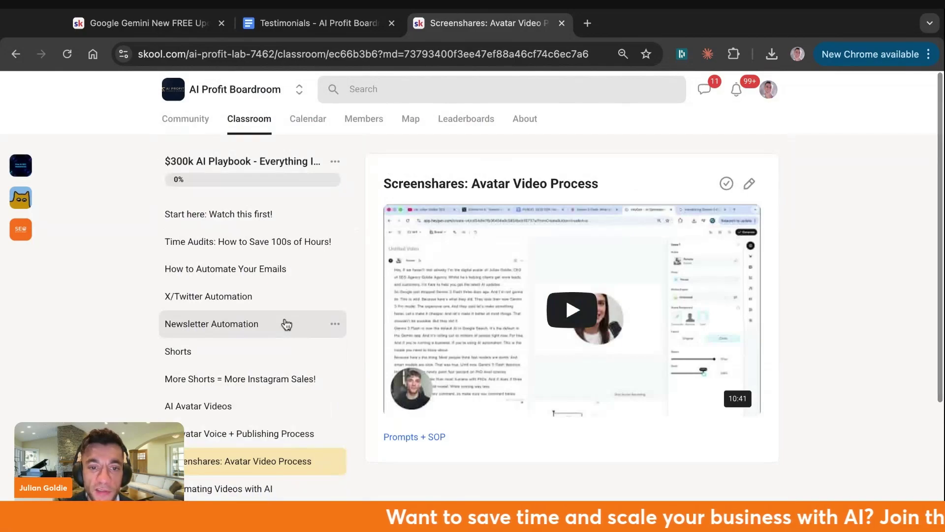
{"action": "left_click", "coordinate": [309, 129]}
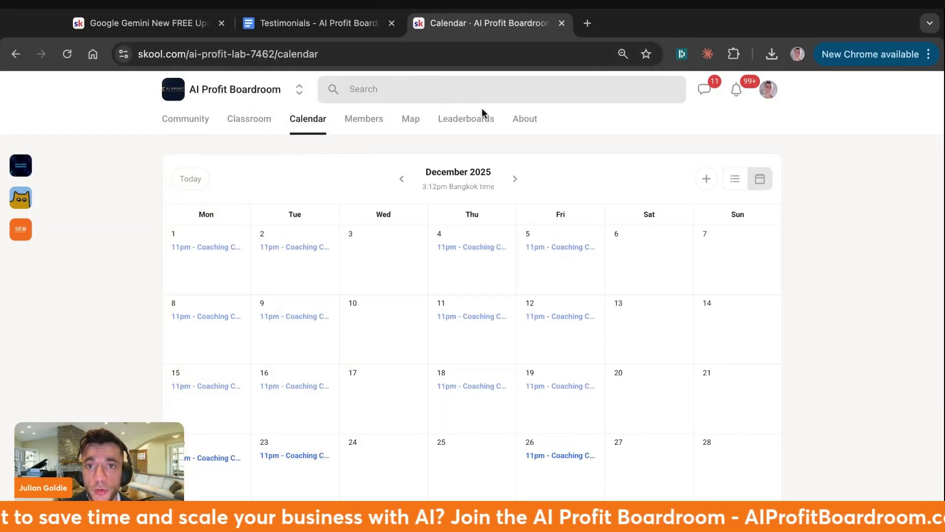
{"action": "left_click", "coordinate": [525, 121]}
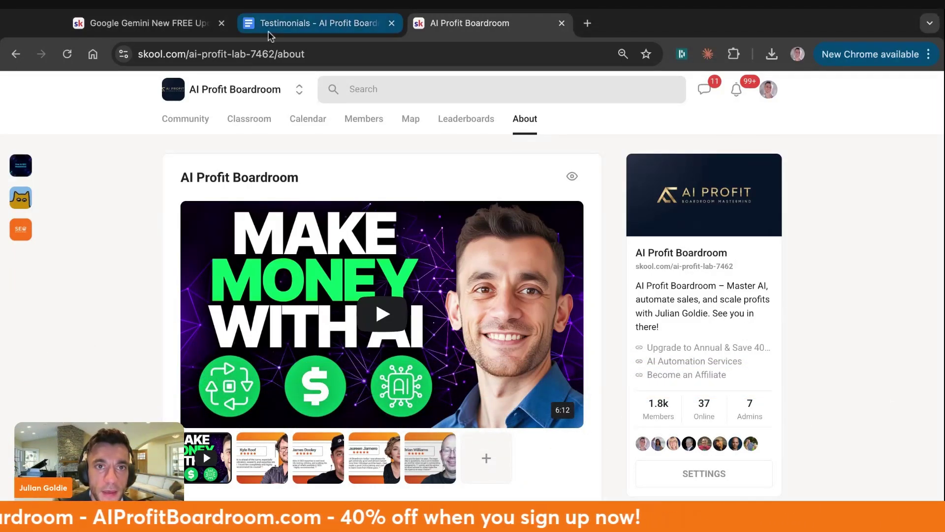
{"action": "left_click", "coordinate": [183, 26]}
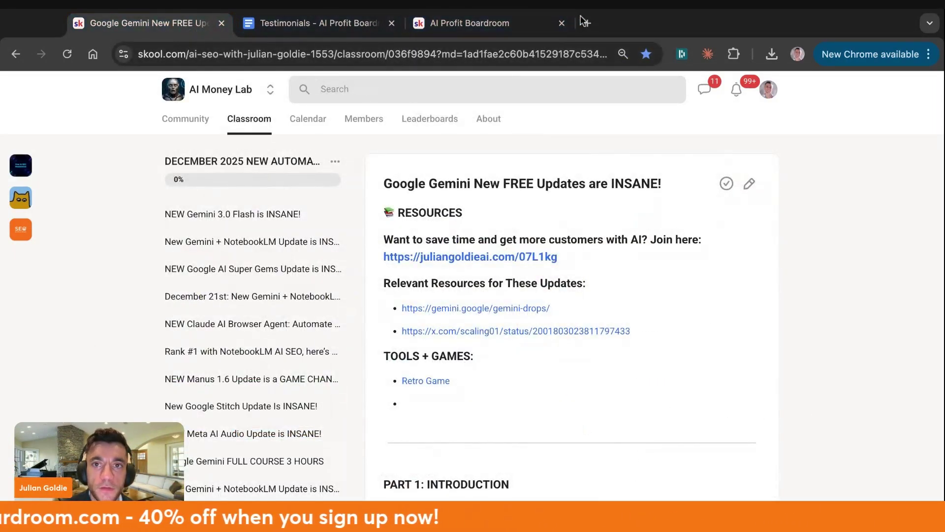
Open the copied link to the "NEW NOTEBOOKLM UPDATES ARE INSANE!" lesson in a new tab
{"action": "left_click", "coordinate": [586, 23]}
{"action": "key", "text": "ctrl+v"}
{"action": "key", "text": "Return"}
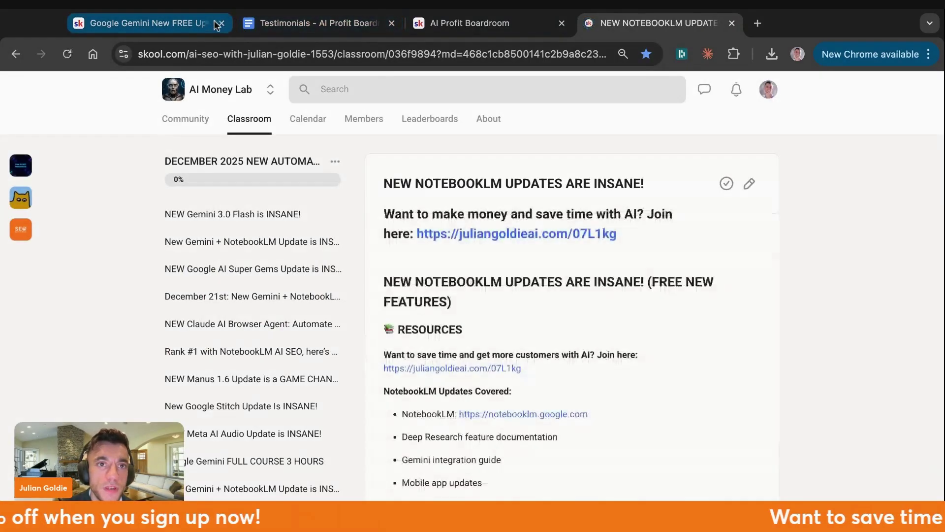